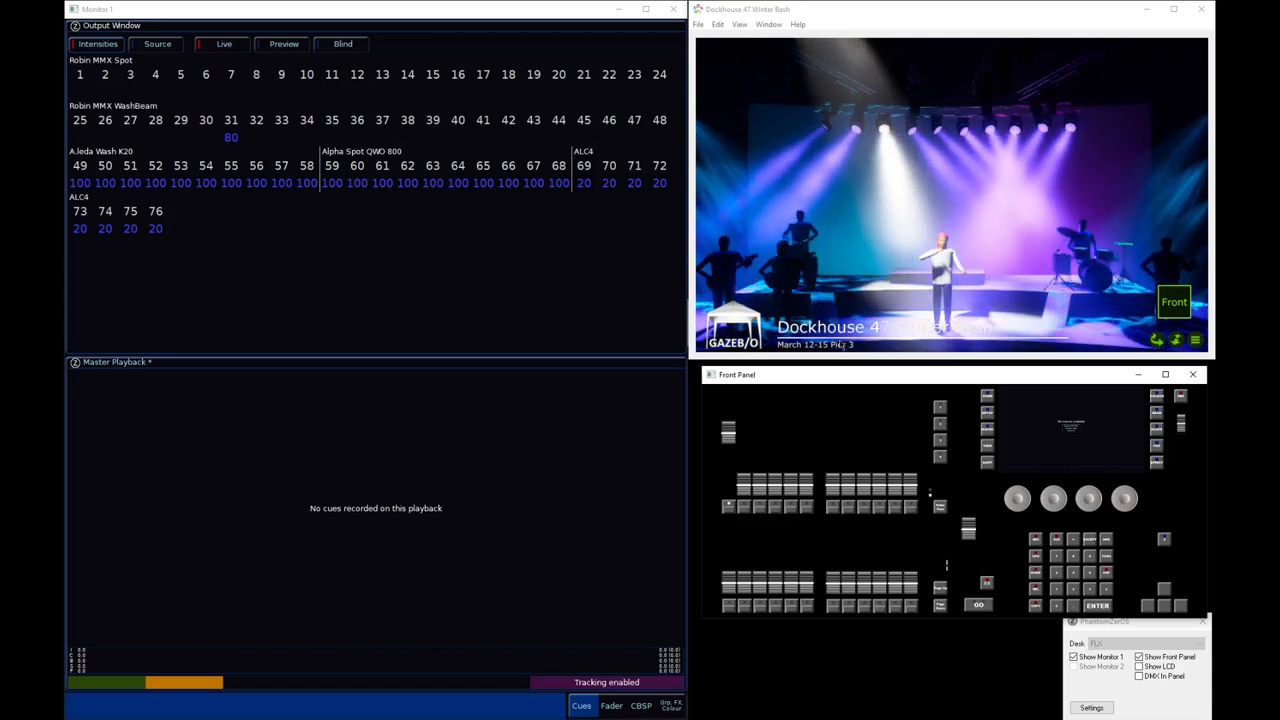
Hide Monitor 1, show the LCD window in the space it occupied, and automatically create the auto macros
left_click(674, 10)
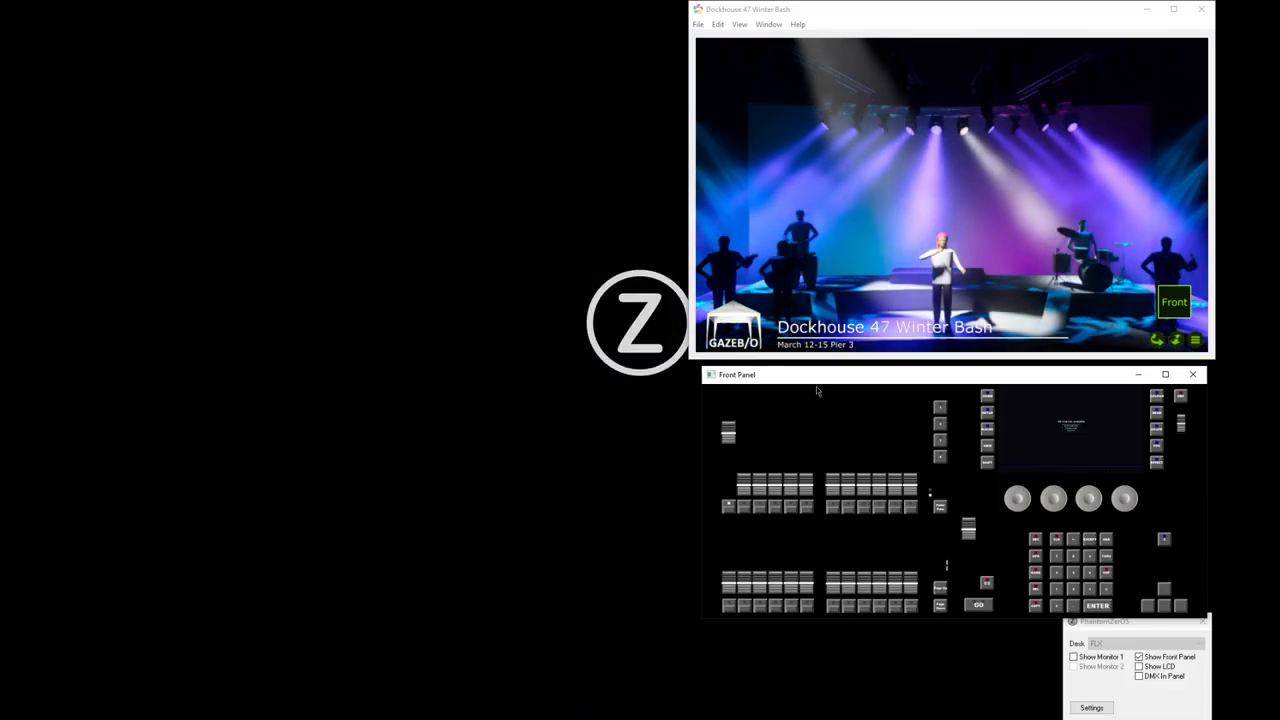
left_click(1165, 673)
left_click(1160, 667)
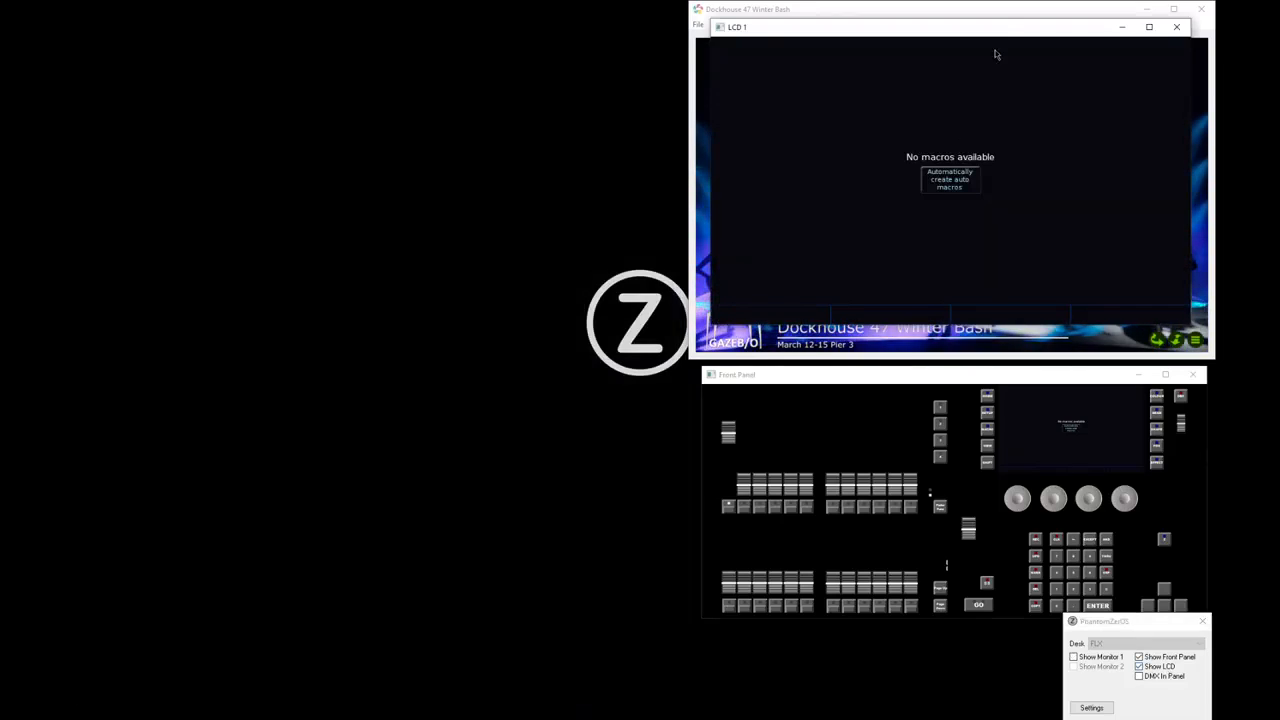
left_click_drag(994, 22, 403, 57)
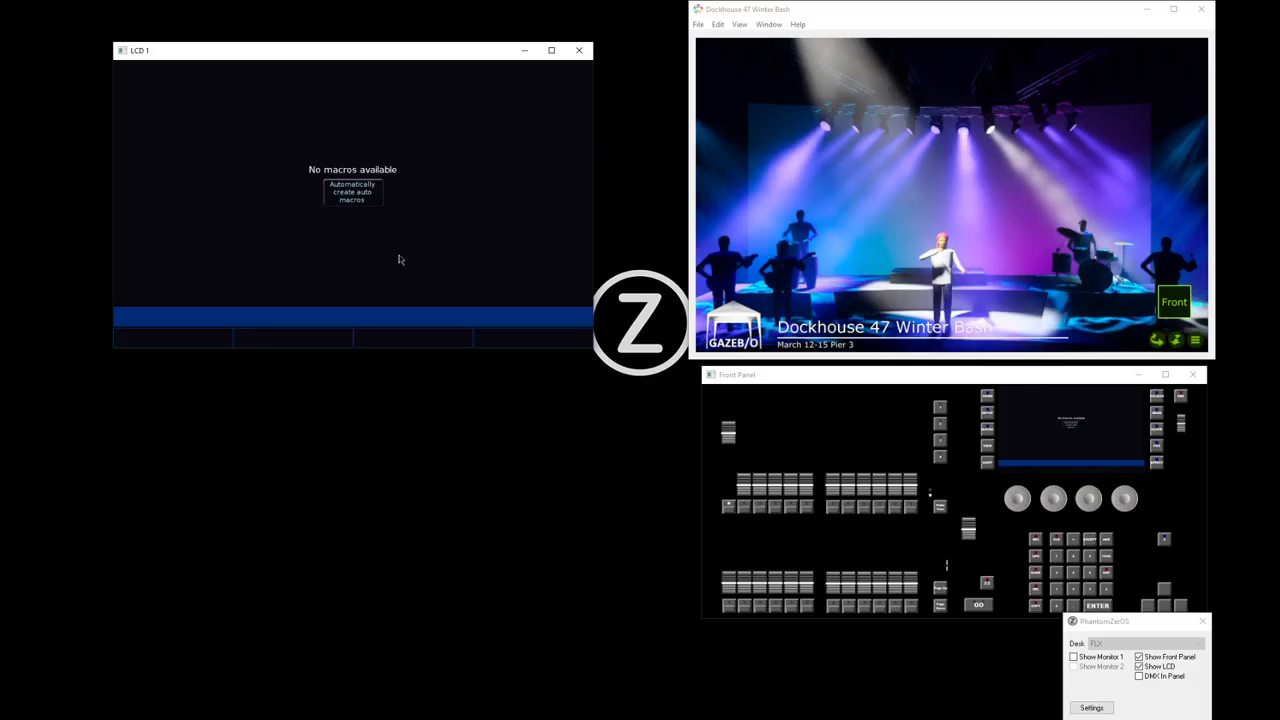
left_click(366, 201)
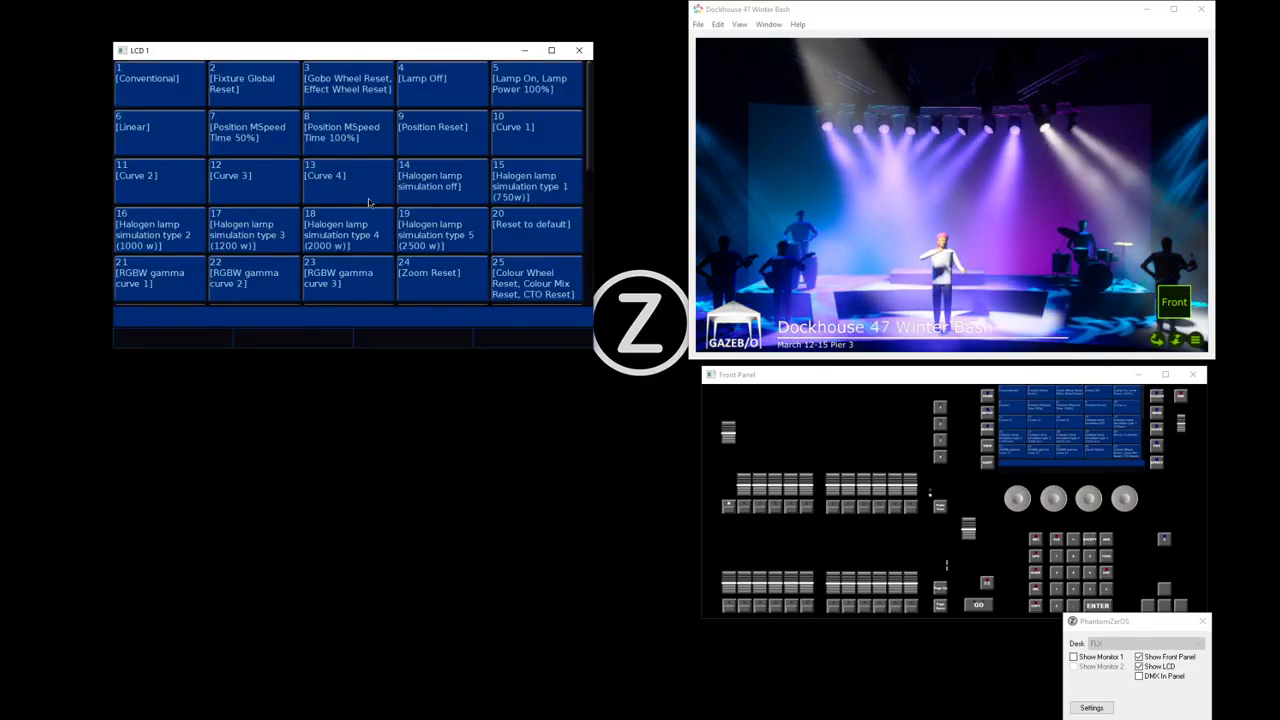
left_click_drag(588, 120, 620, 111)
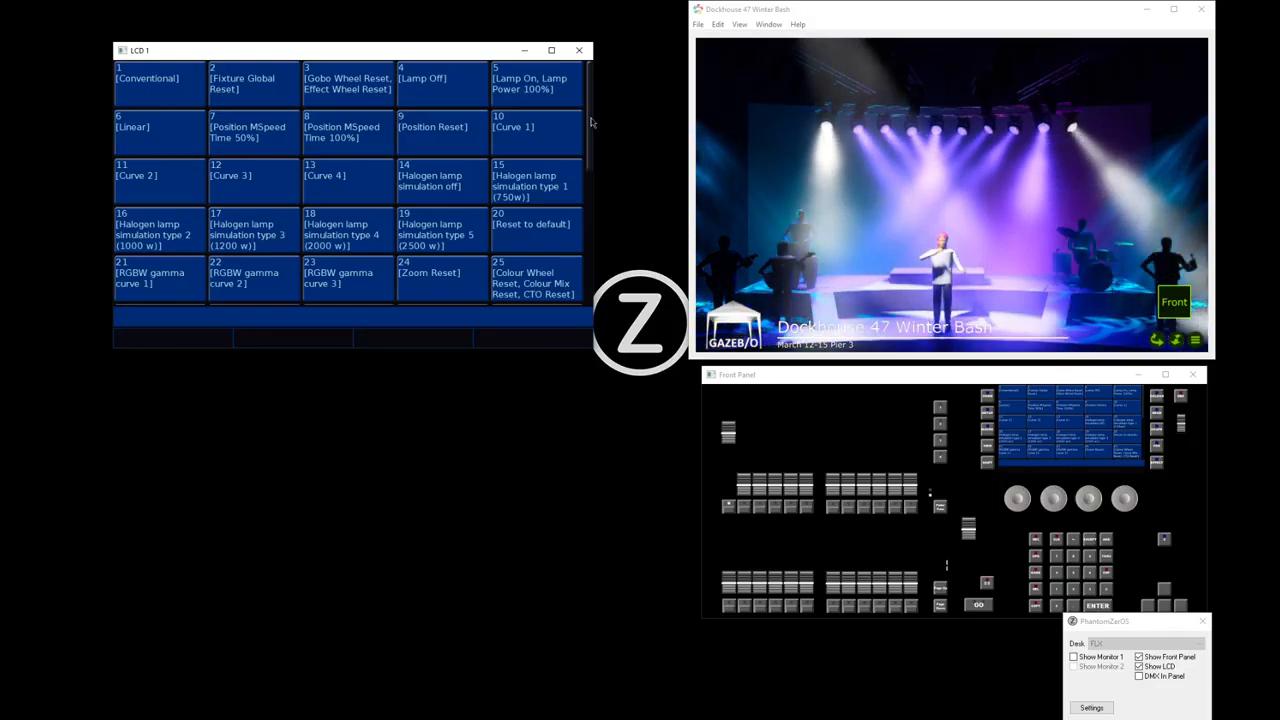
scroll(593, 140, "down", 1)
left_click_drag(593, 140, 600, 114)
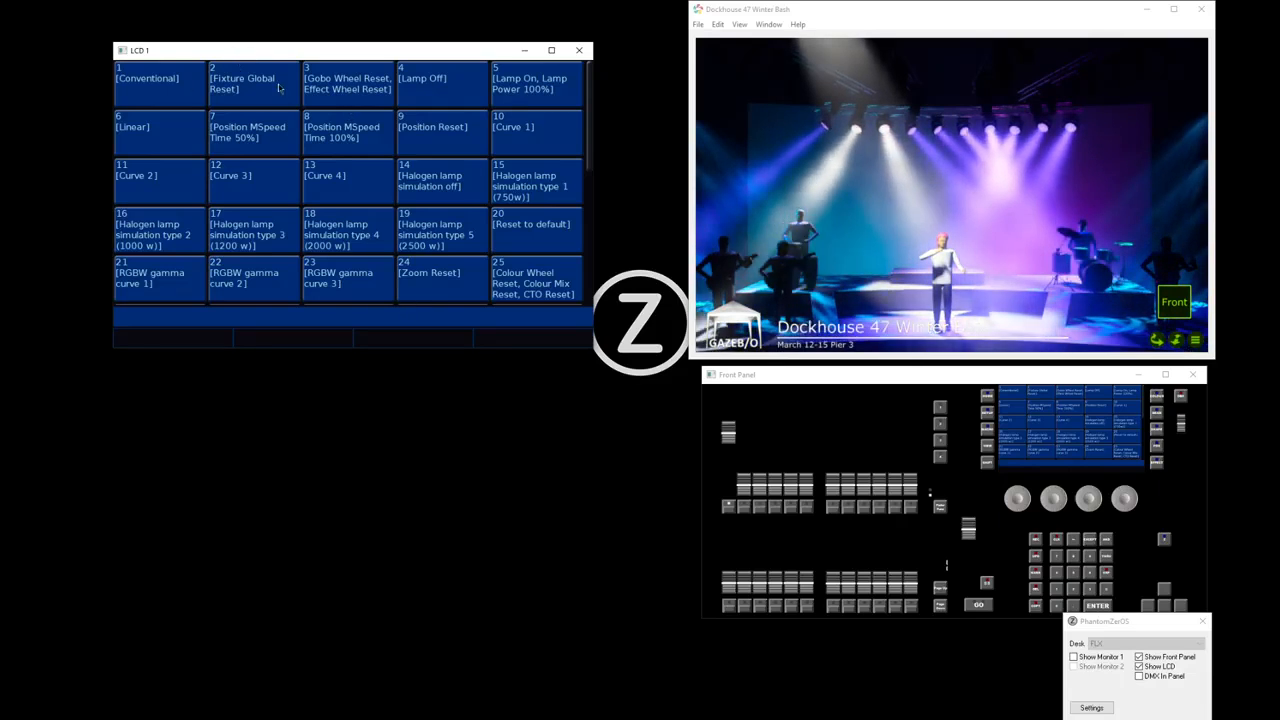
left_click_drag(291, 51, 295, 46)
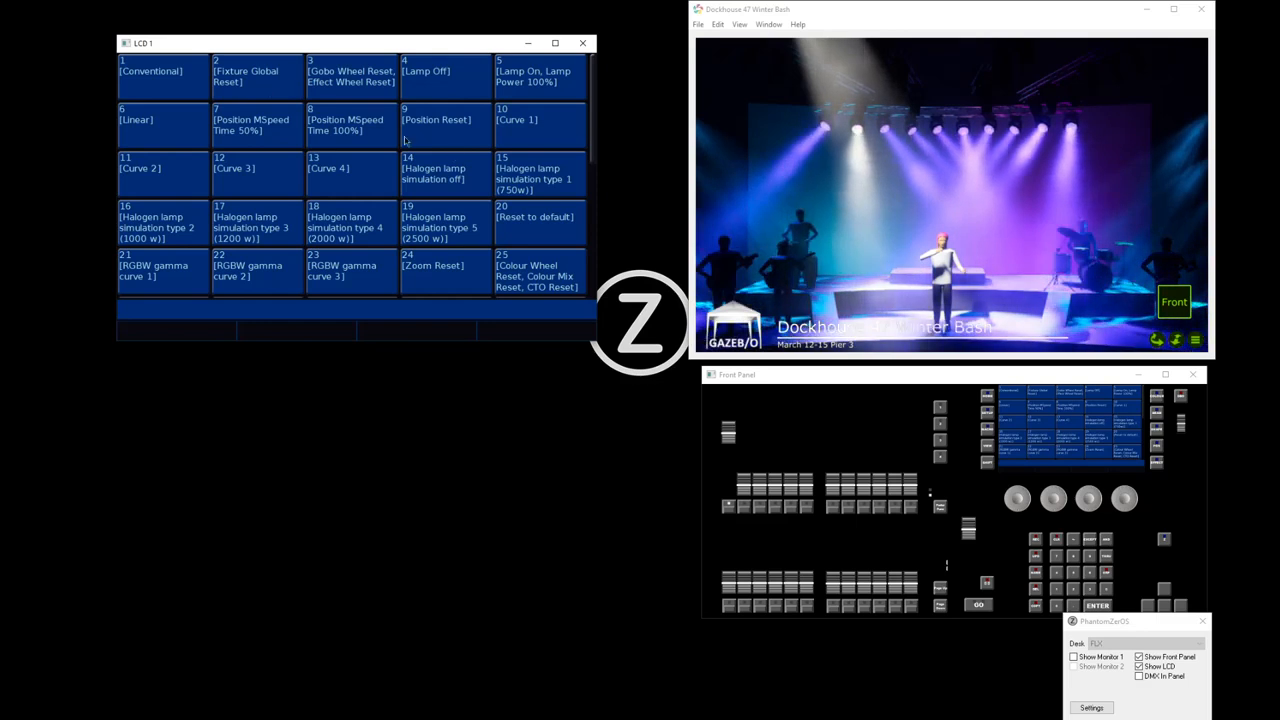
mouse_move(594, 88)
left_mouse_down()
mouse_move(600, 222)
mouse_move(596, 80)
left_mouse_up()
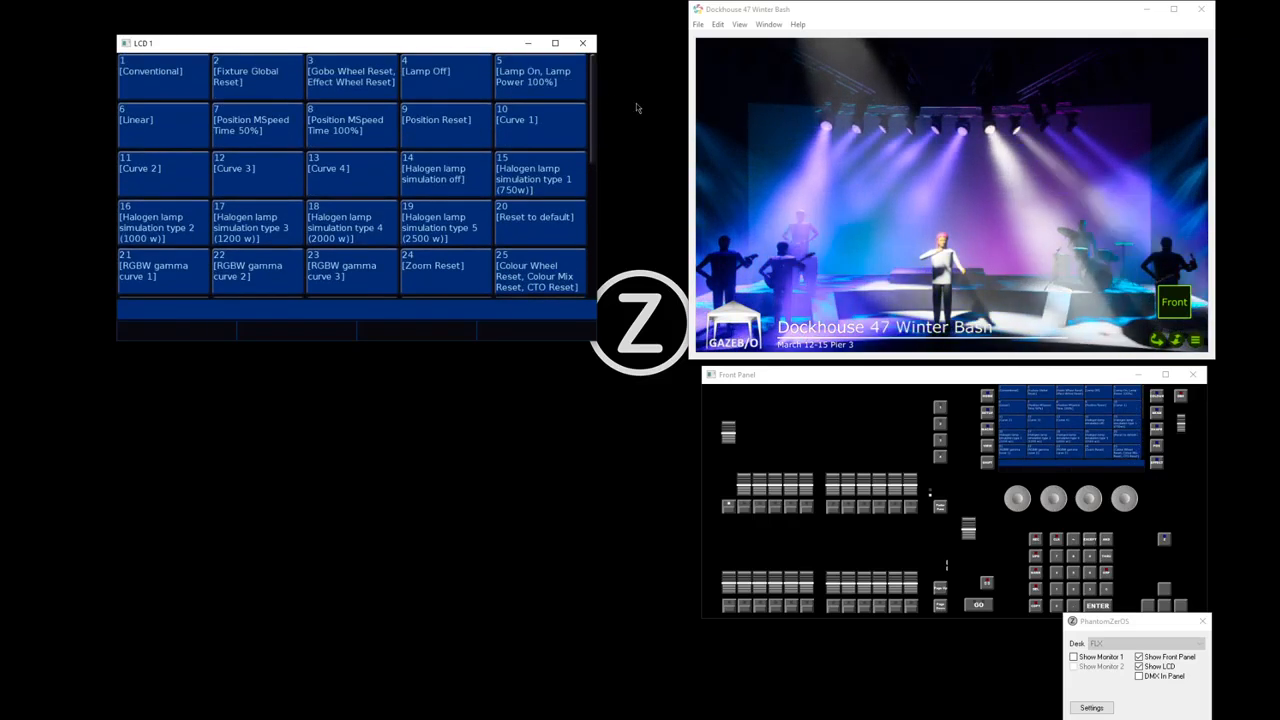
Lower the playback 1 fader to zero and show Monitor 1 again, with the LCD window moved over the visualiser
left_click_drag(729, 433, 733, 496)
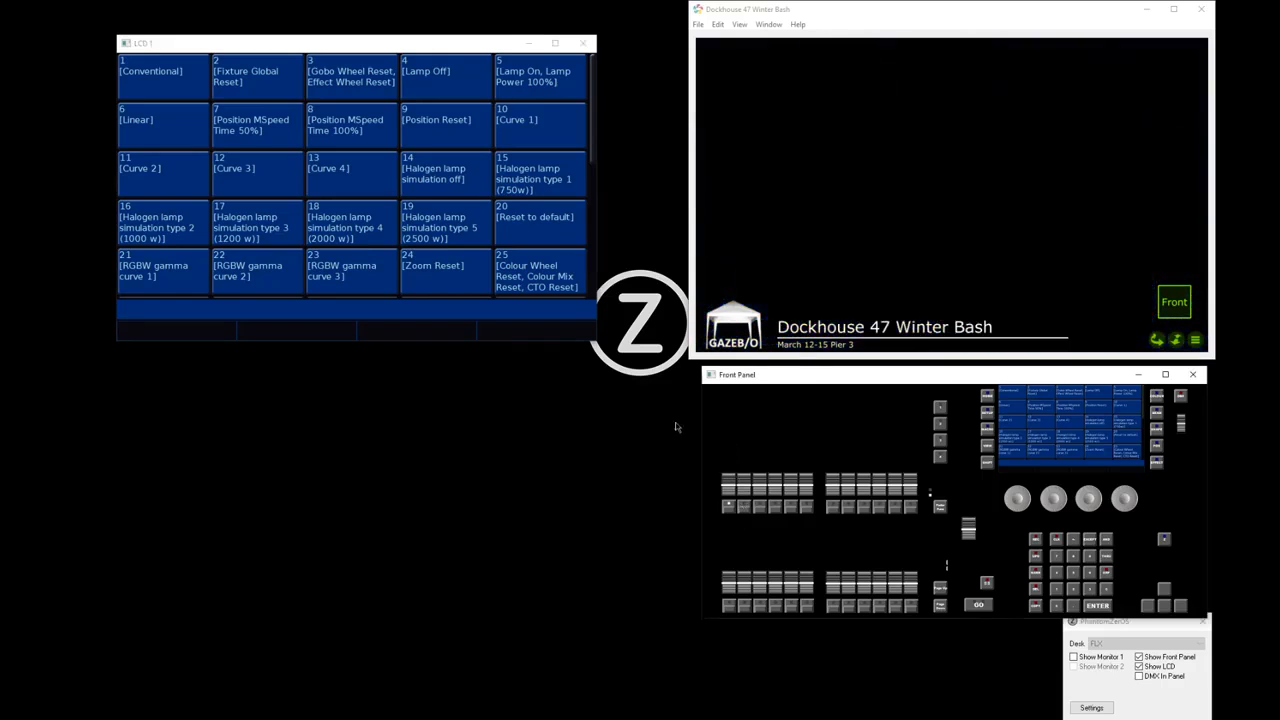
left_click_drag(357, 43, 973, 29)
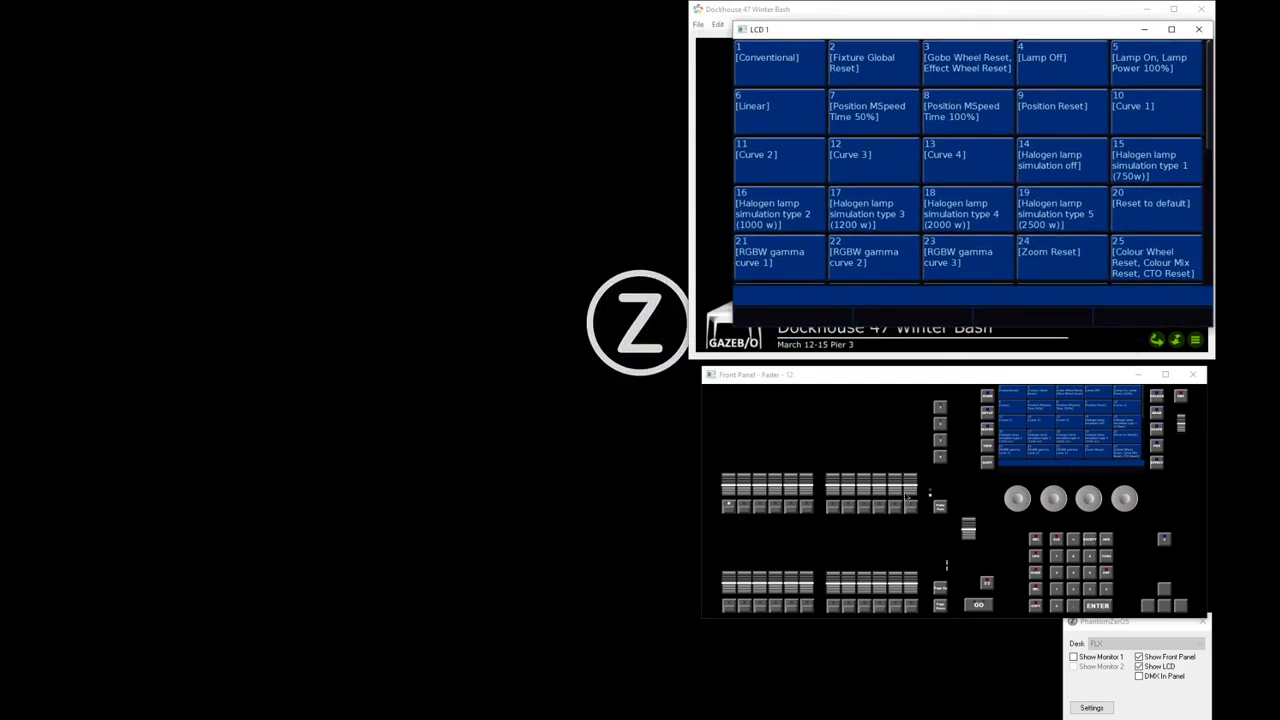
left_click(1104, 657)
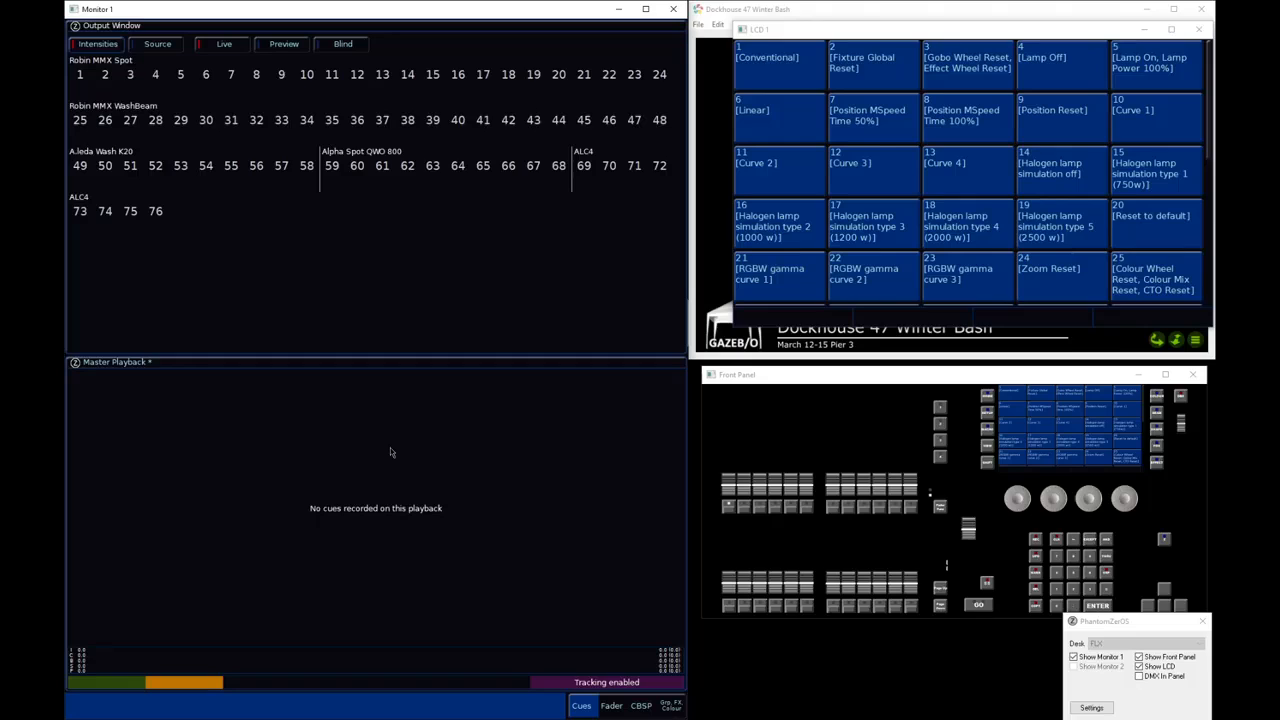
With the desk's DMX outputs displayed, run the Fixture Global Reset macro on the All - A.leda Wash K20 group
key("alt+i")
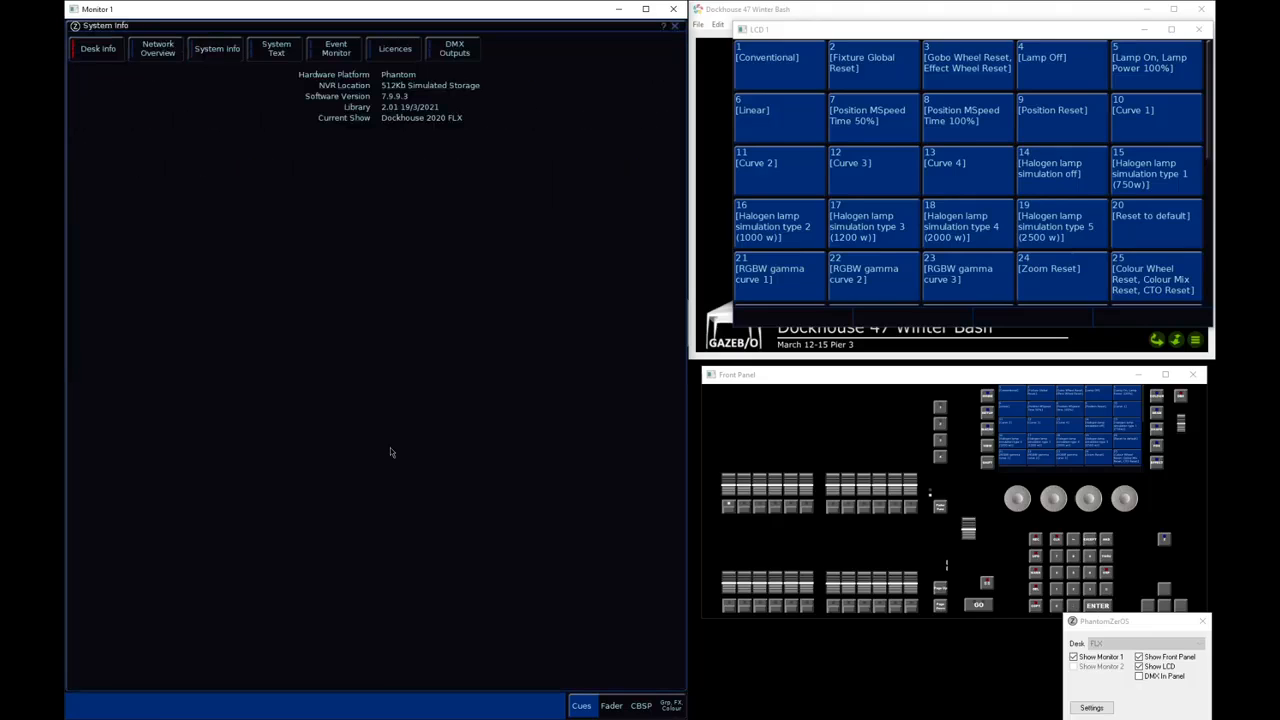
left_click(458, 58)
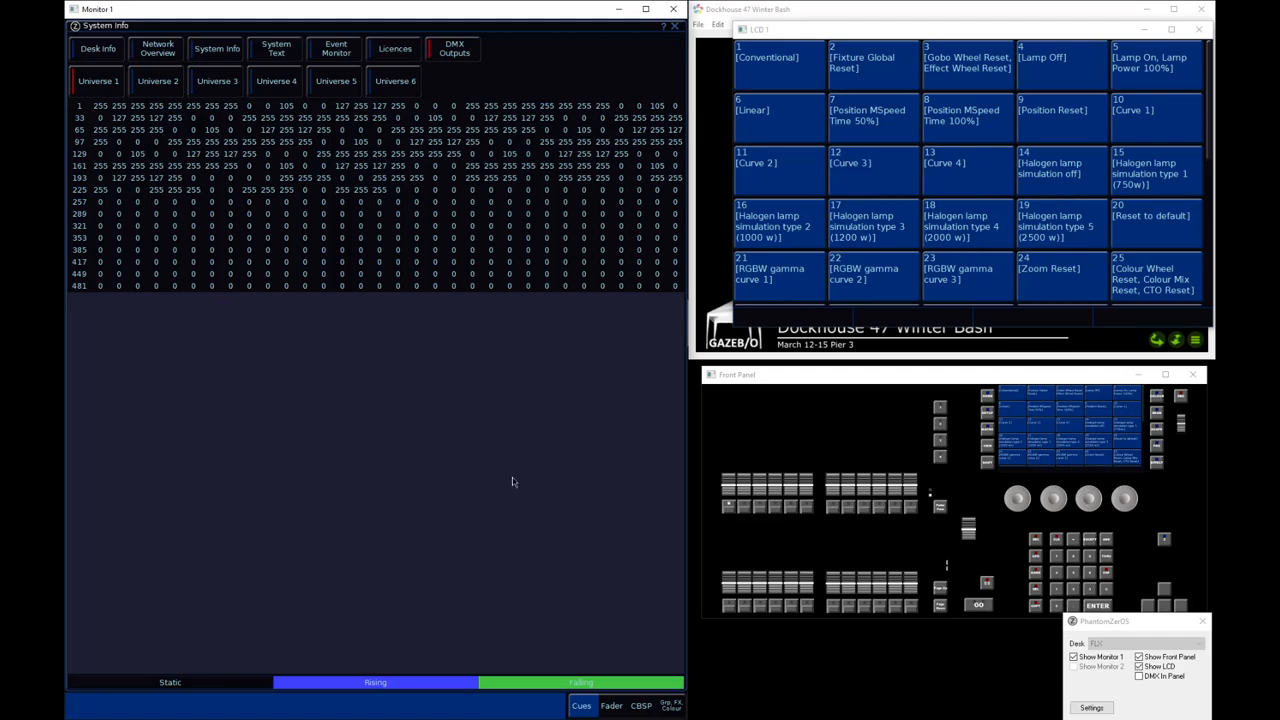
key("g")
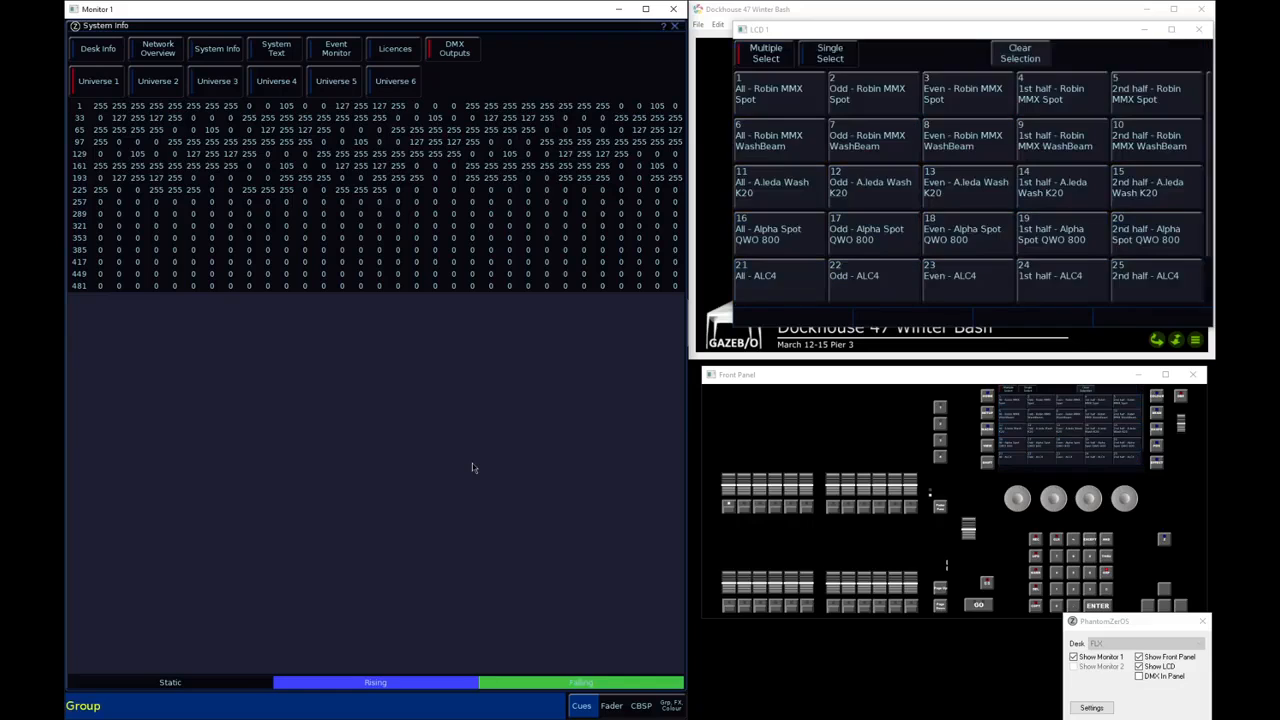
key("Return")
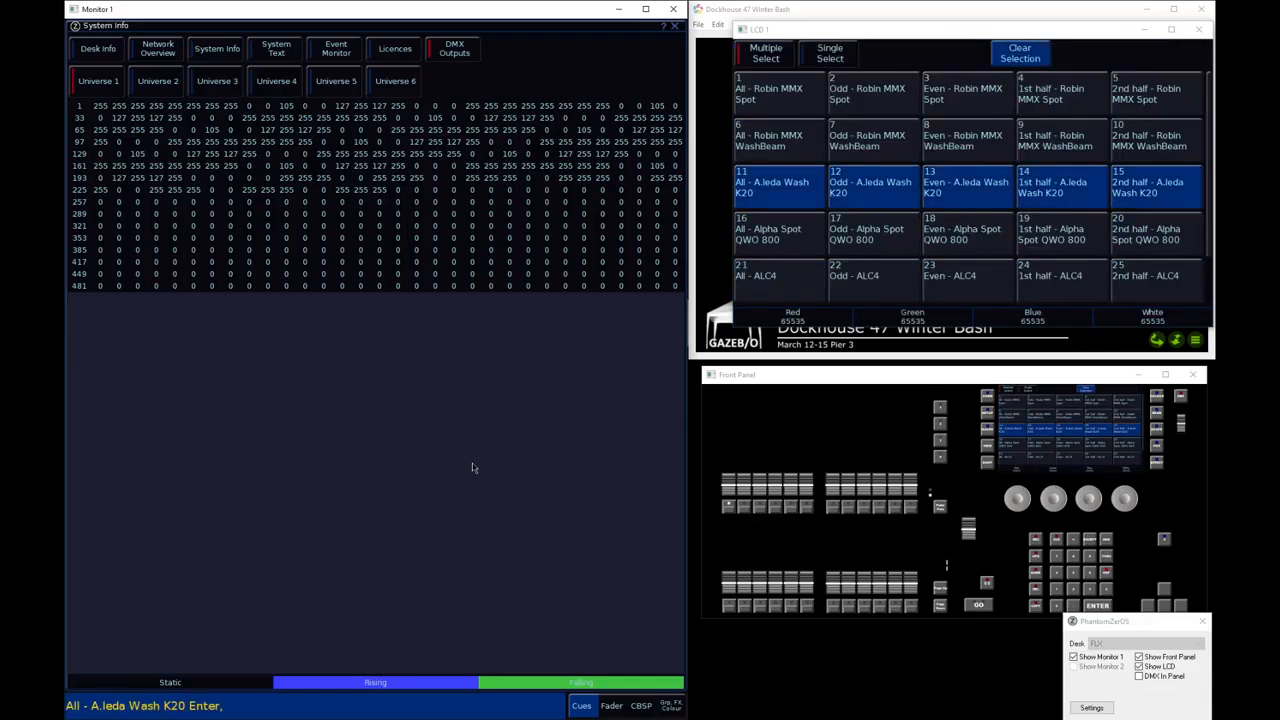
key("m")
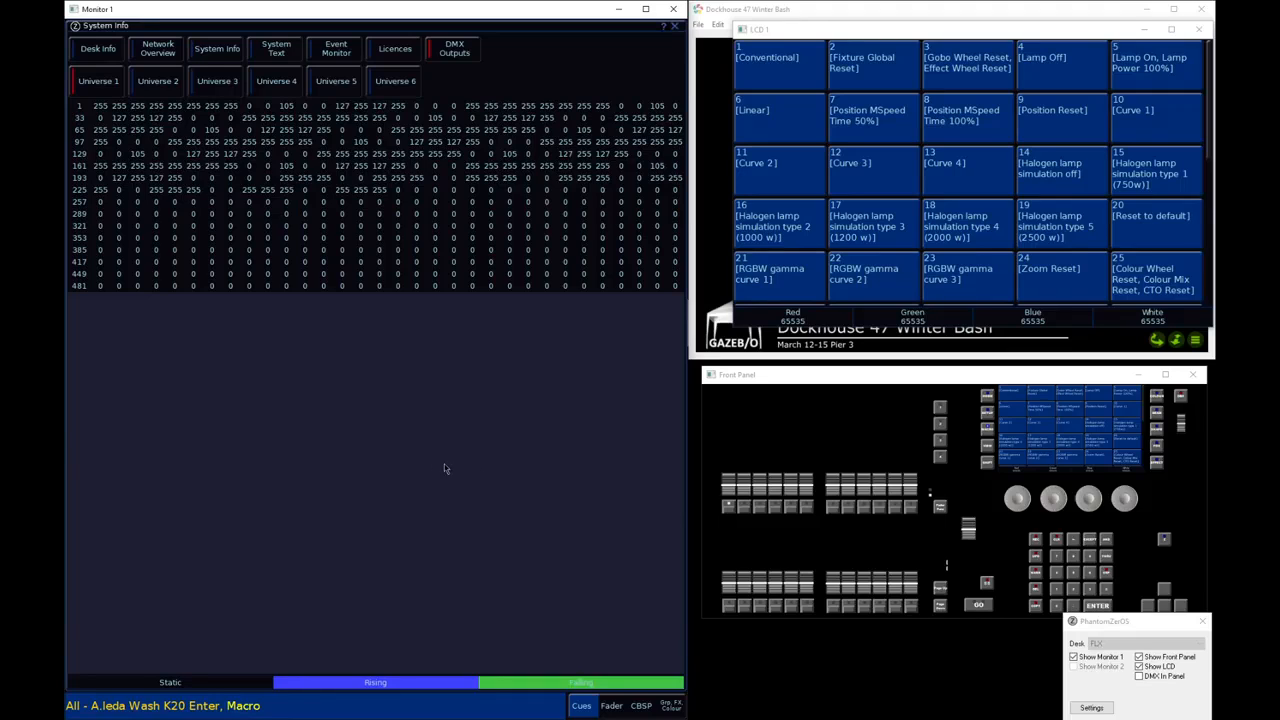
left_click(876, 66)
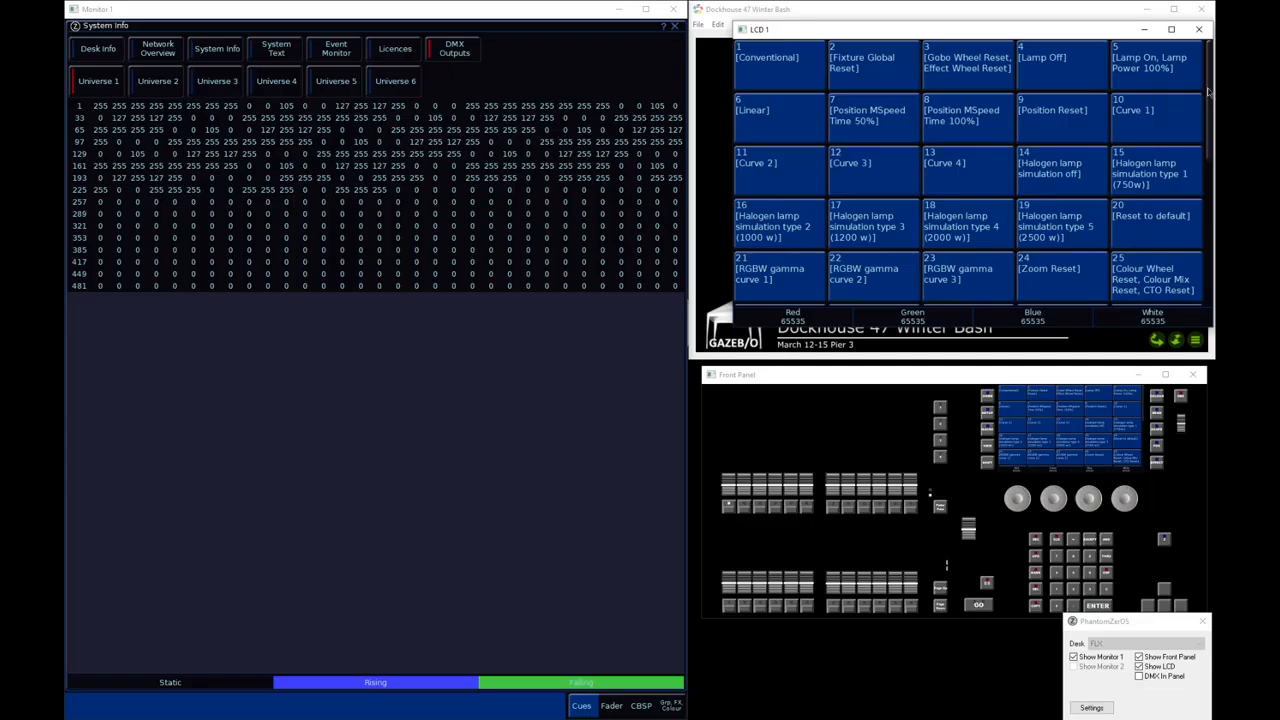
Return to the output window in the Fader view and clear the A.leda Wash K20 selection
left_click_drag(1211, 92, 1208, 236)
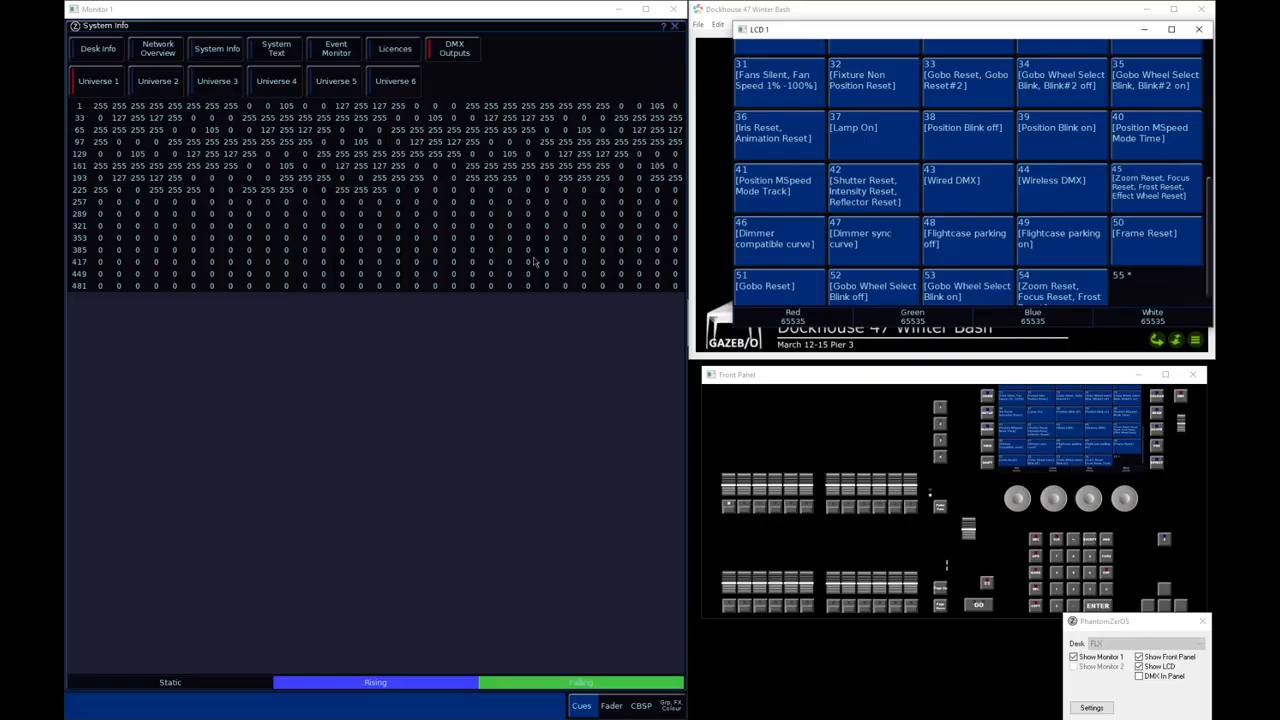
left_click(414, 401)
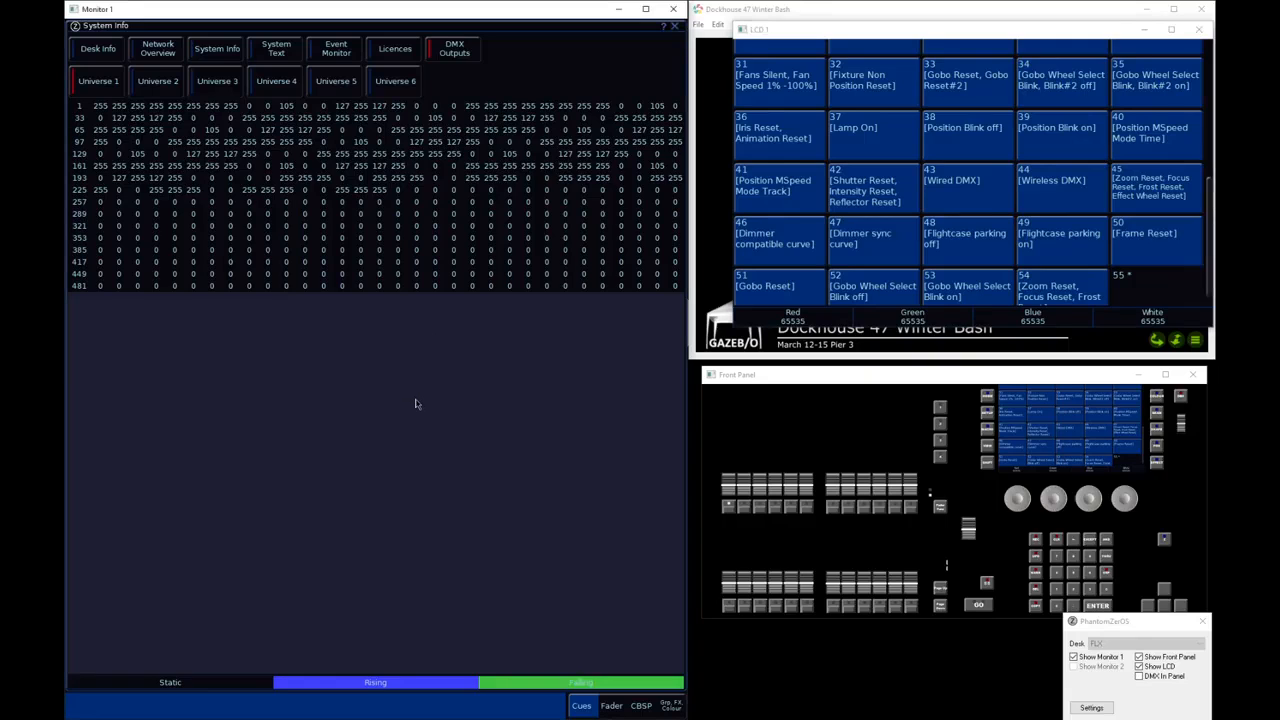
left_click(604, 705)
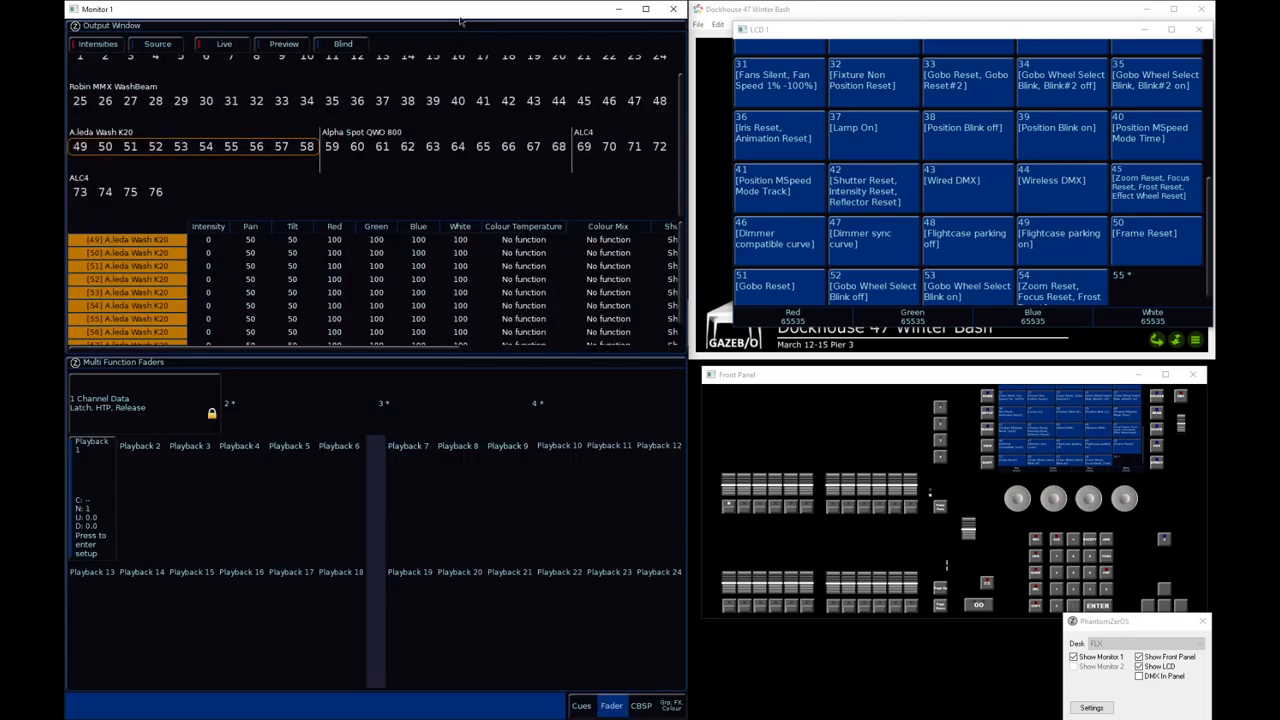
key("BackSpace")
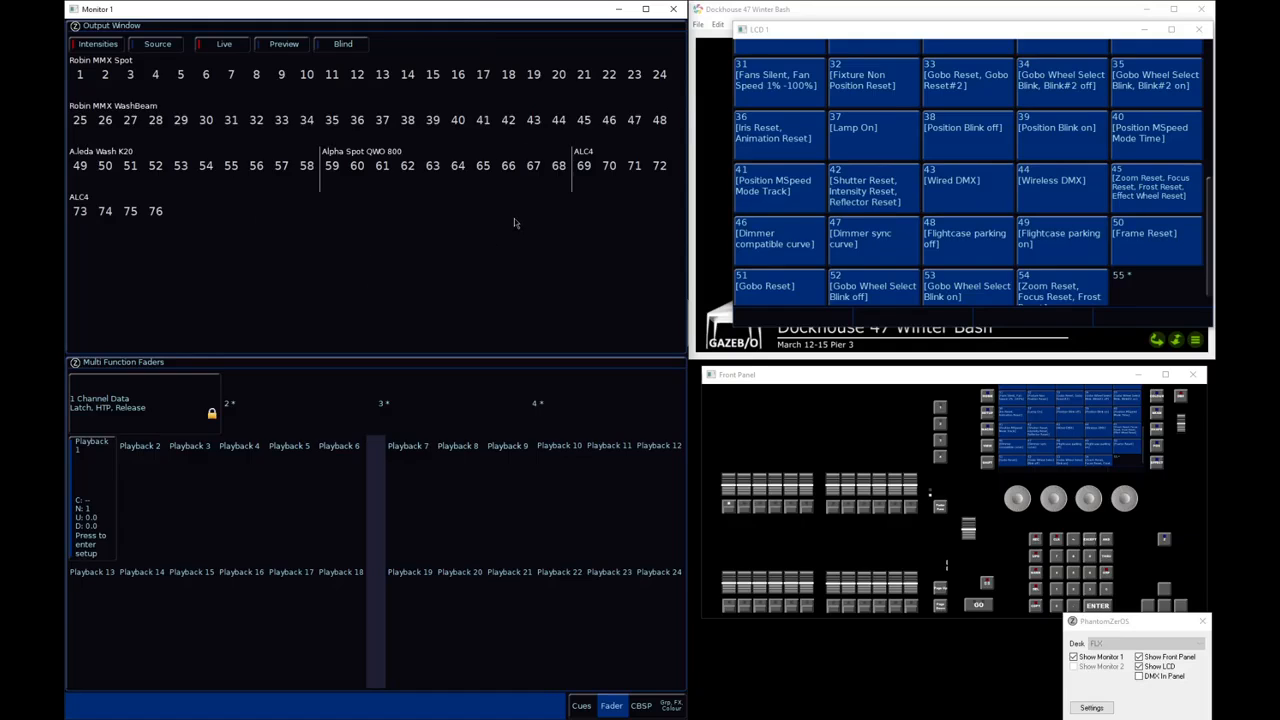
Select fixtures 1 through 6, display the DMX outputs of Universe 3, and run the Lamp On macro
type("1t6,")
key("Return")
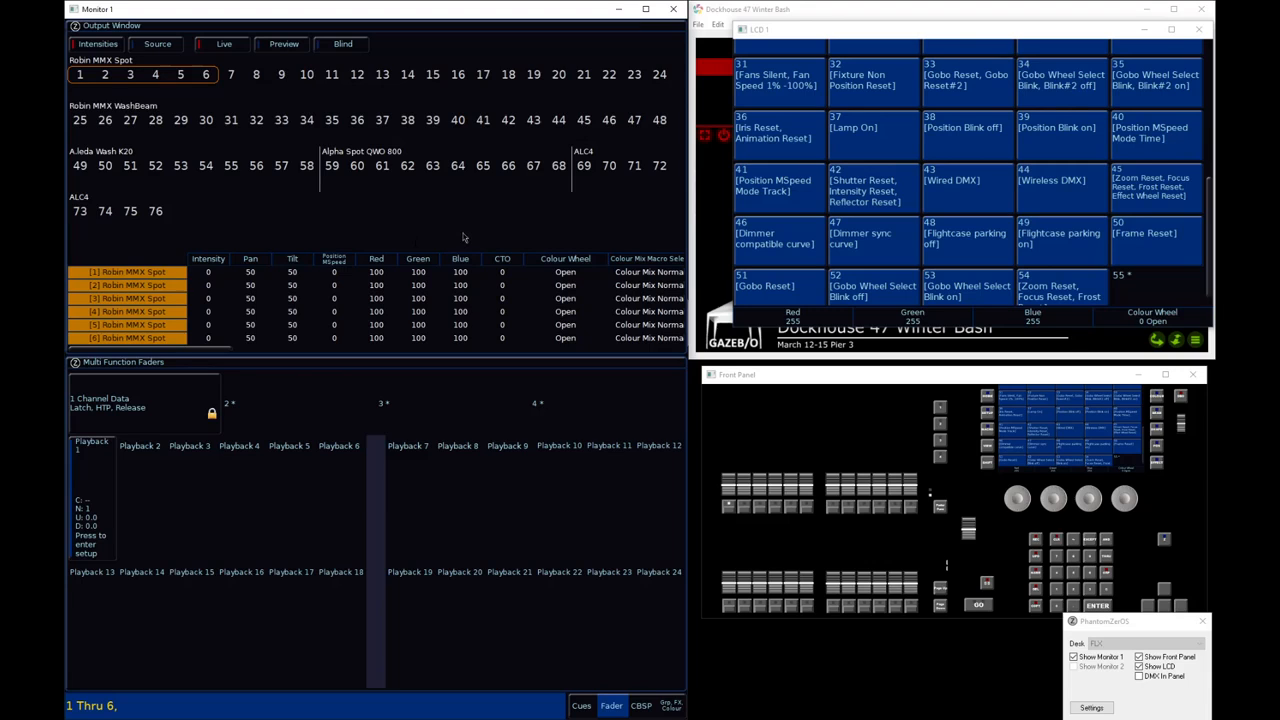
left_click(584, 706)
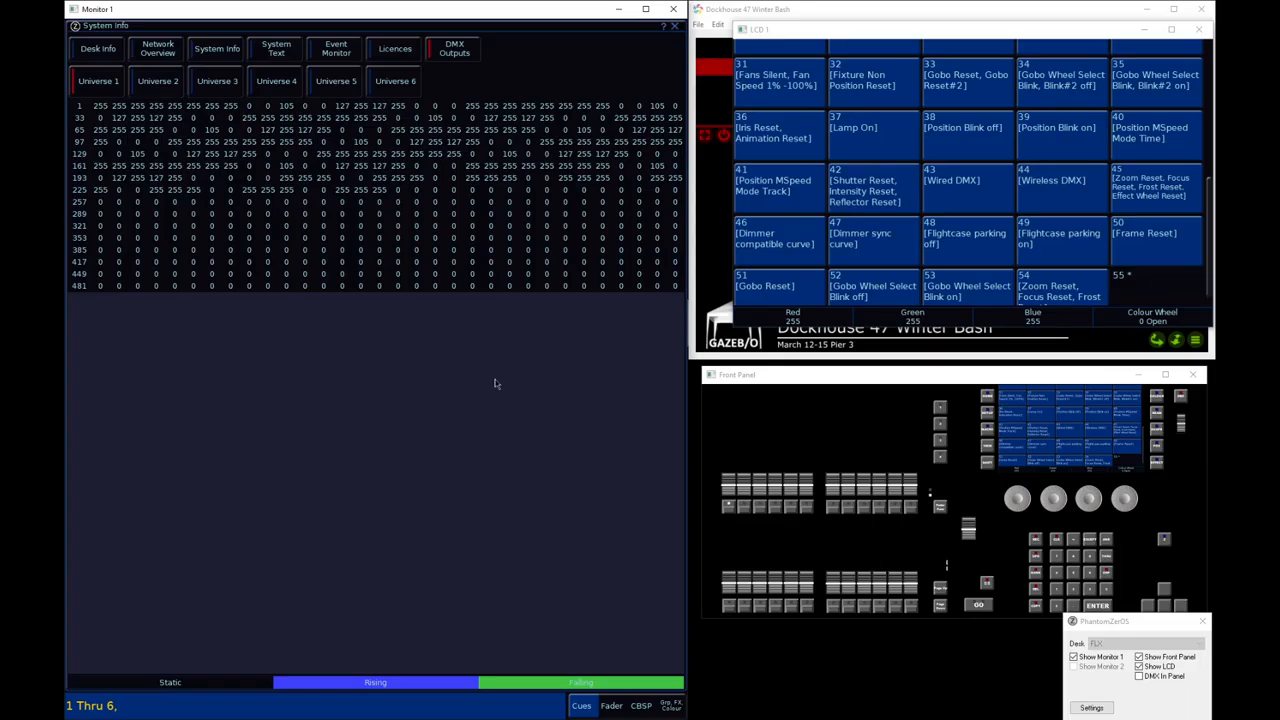
left_click(232, 86)
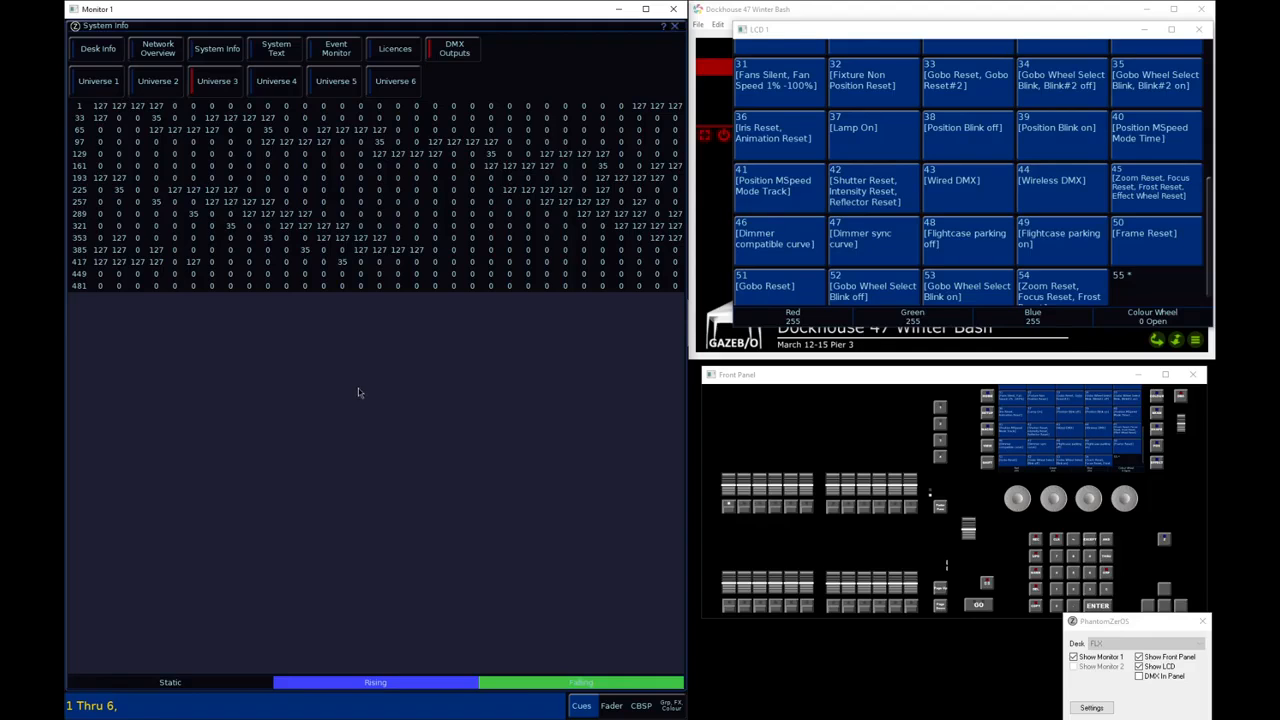
left_click(876, 135)
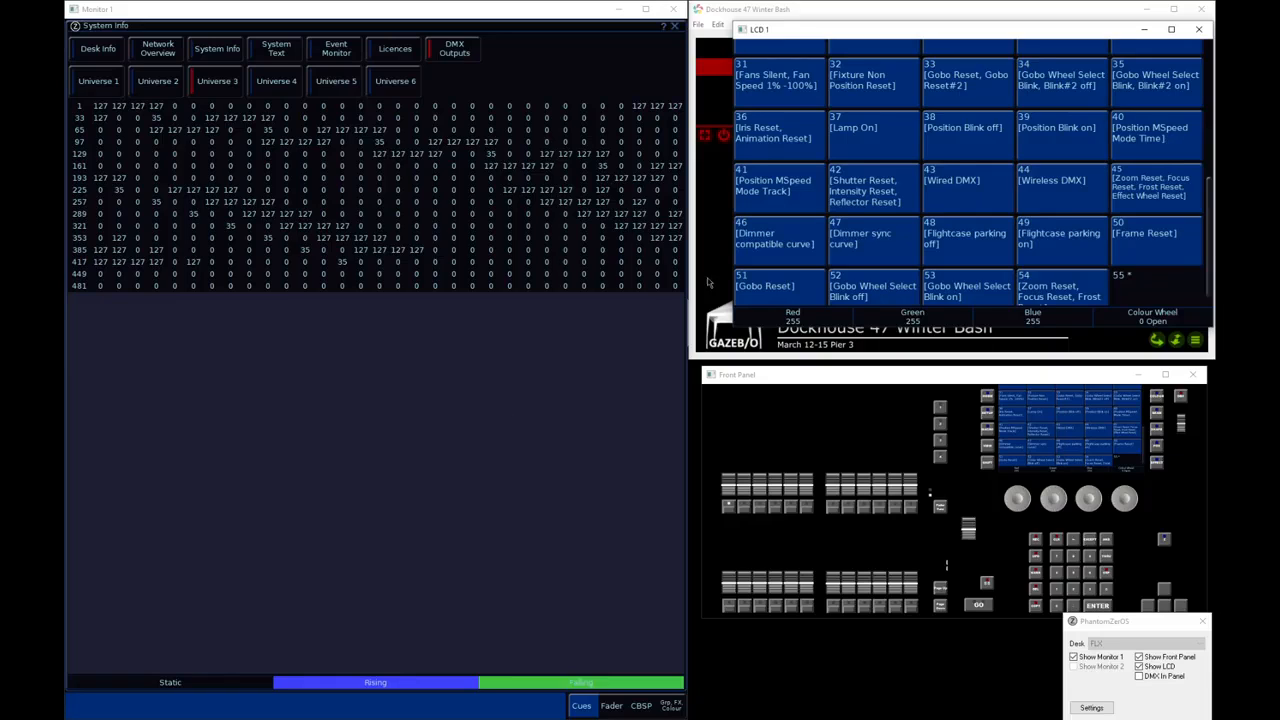
Close the system information and LCD windows and clear the selection of fixtures 1 through 6
left_click_drag(1208, 233, 1211, 298)
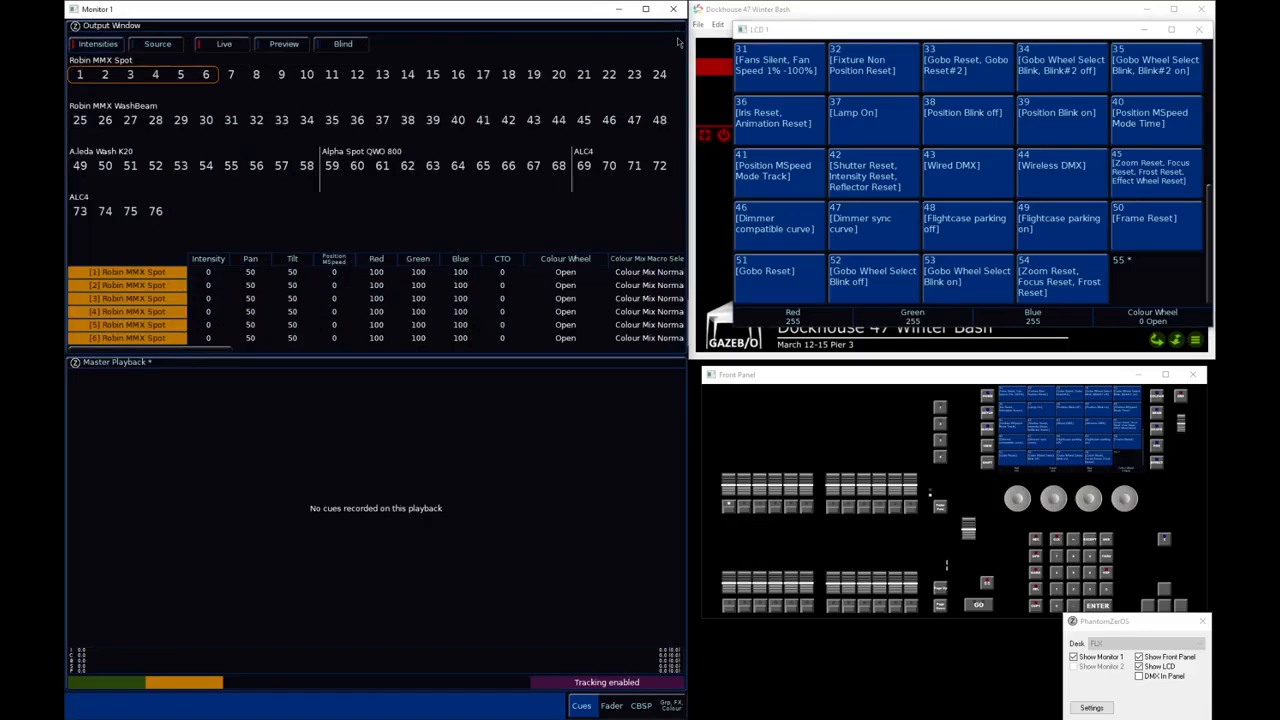
left_click(676, 26)
left_click(1200, 32)
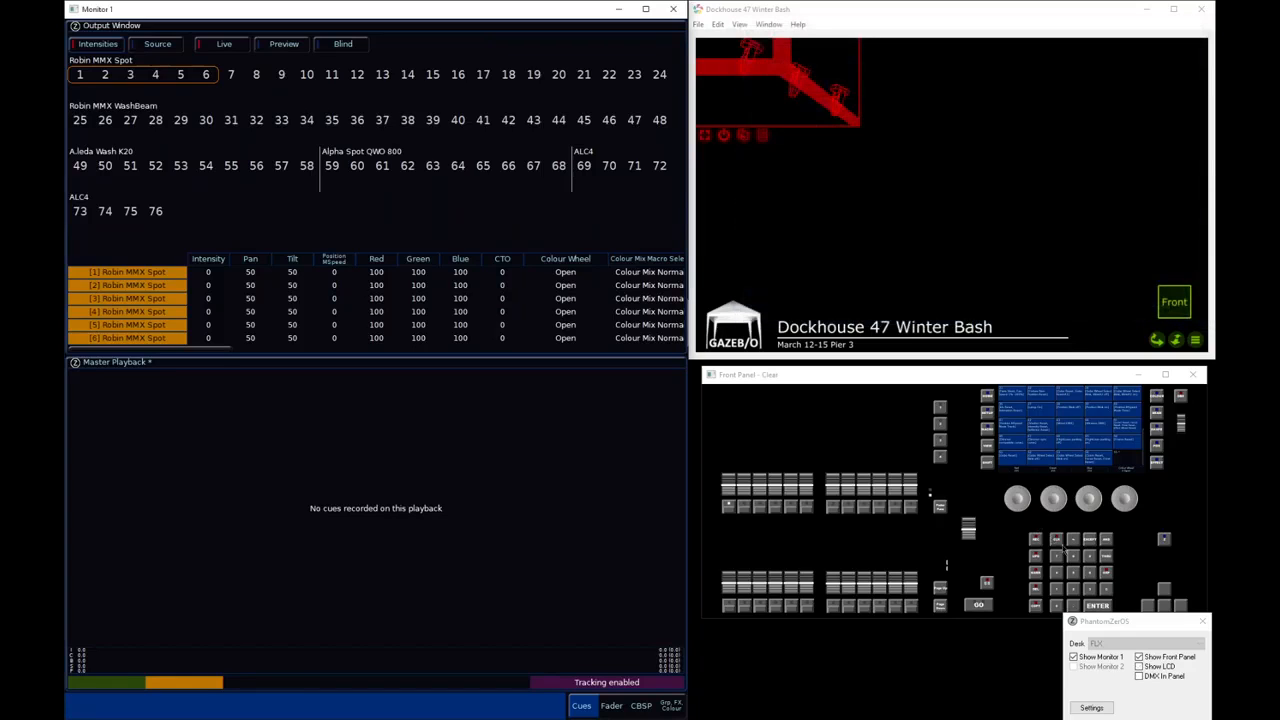
left_click(1062, 546)
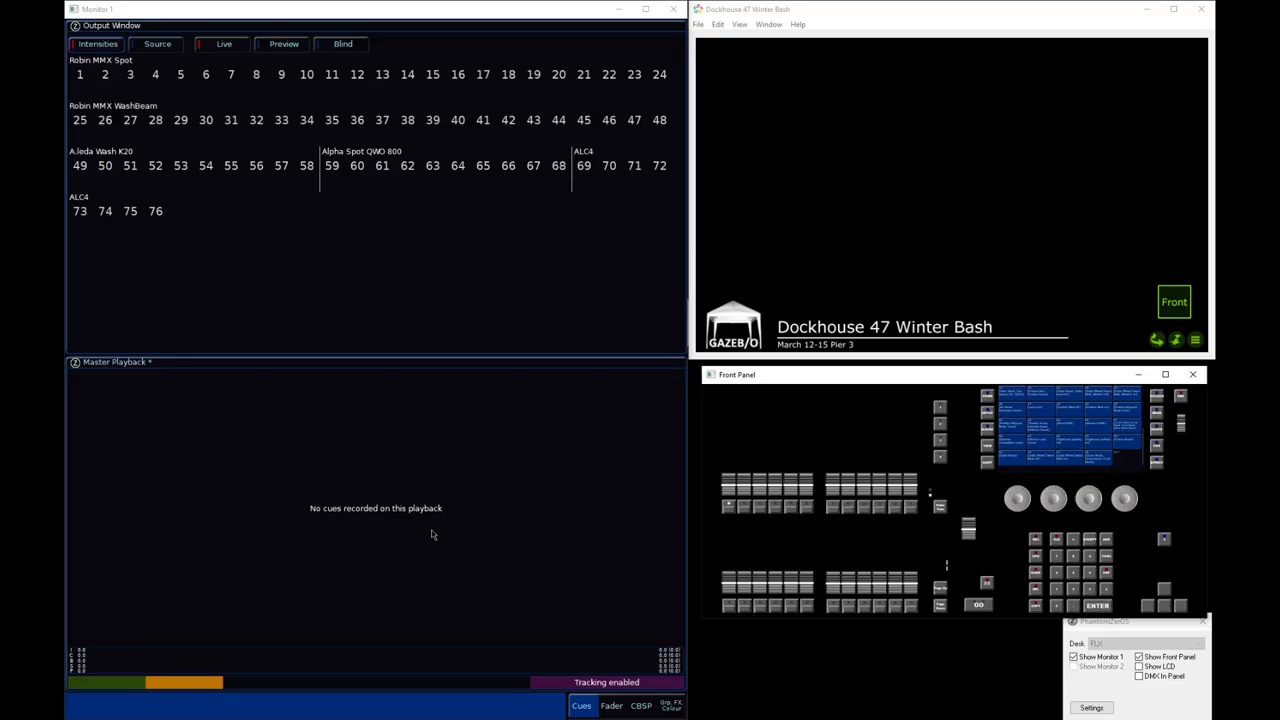
Show the LCD window and start recording macro 61 as syntax commands
left_click(1158, 668)
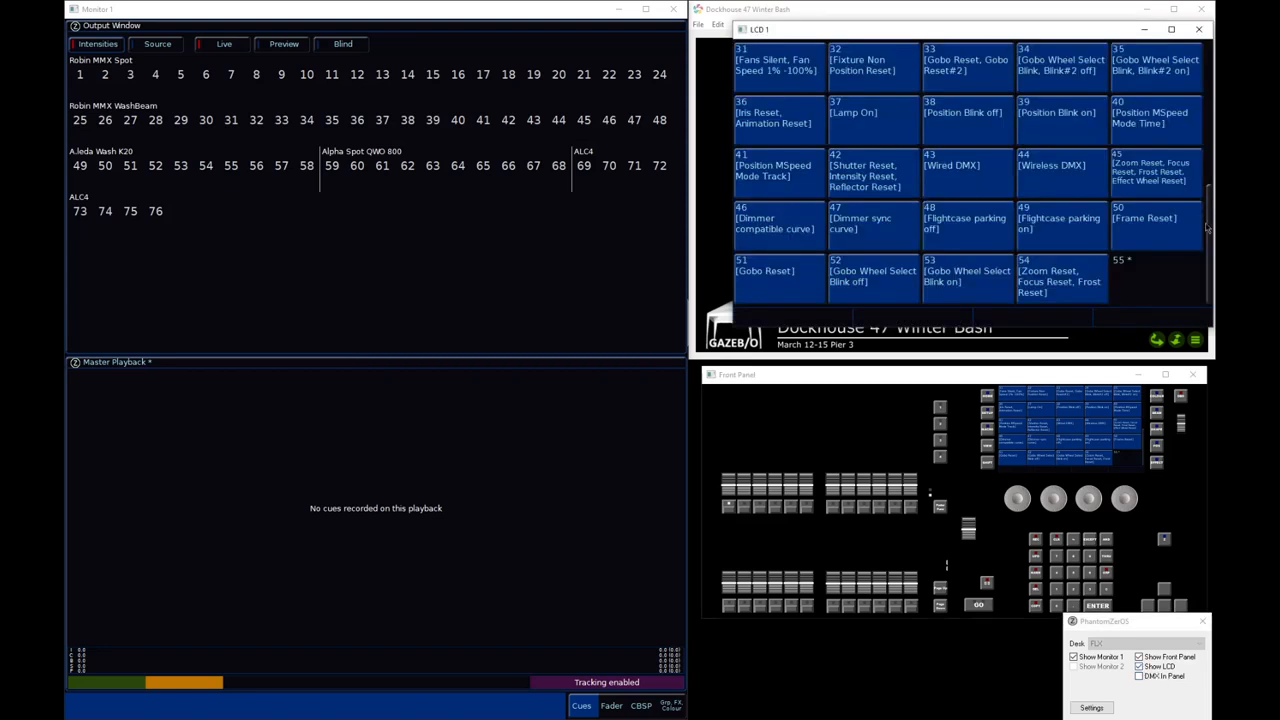
scroll(1055, 223, "up", 6)
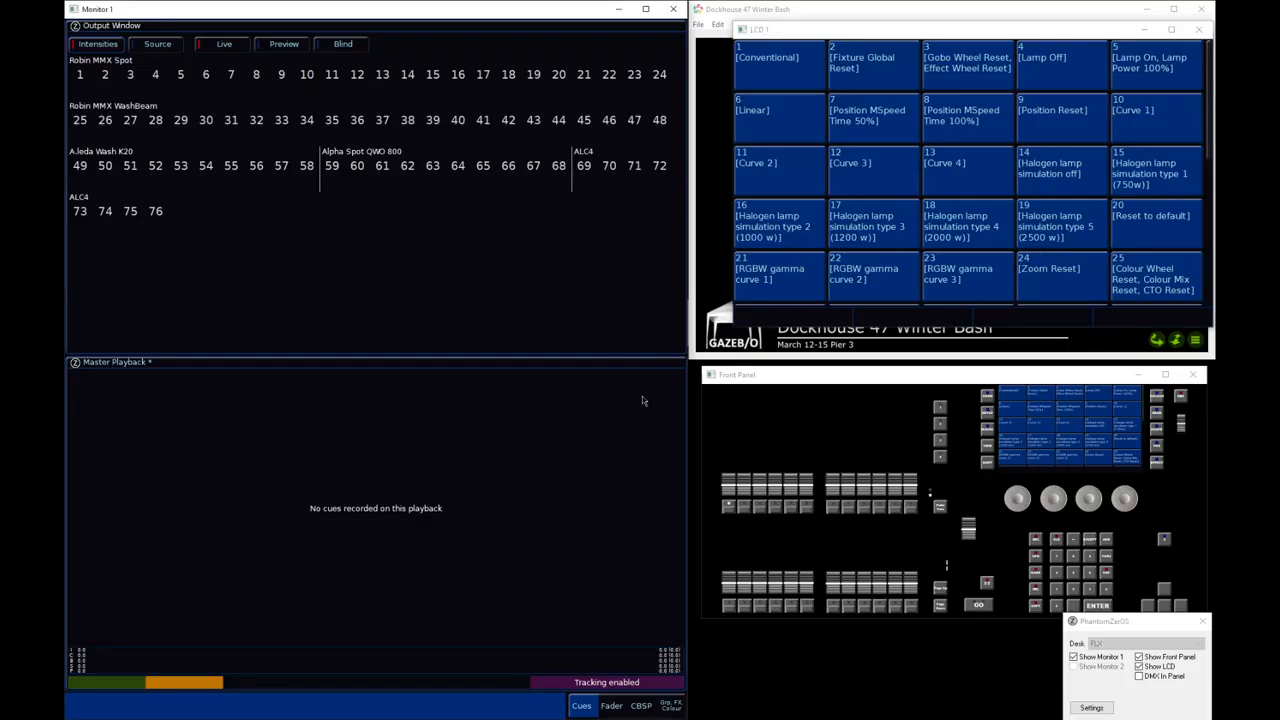
key("r")
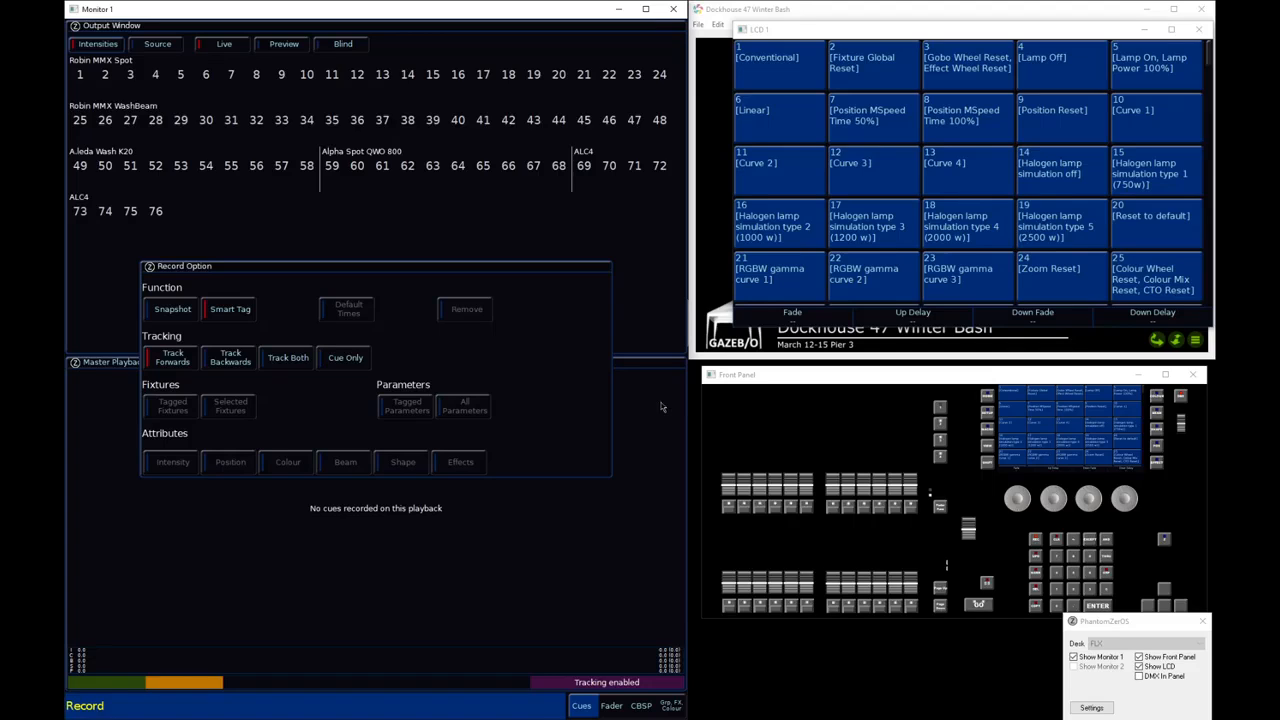
left_click_drag(1210, 58, 1209, 105)
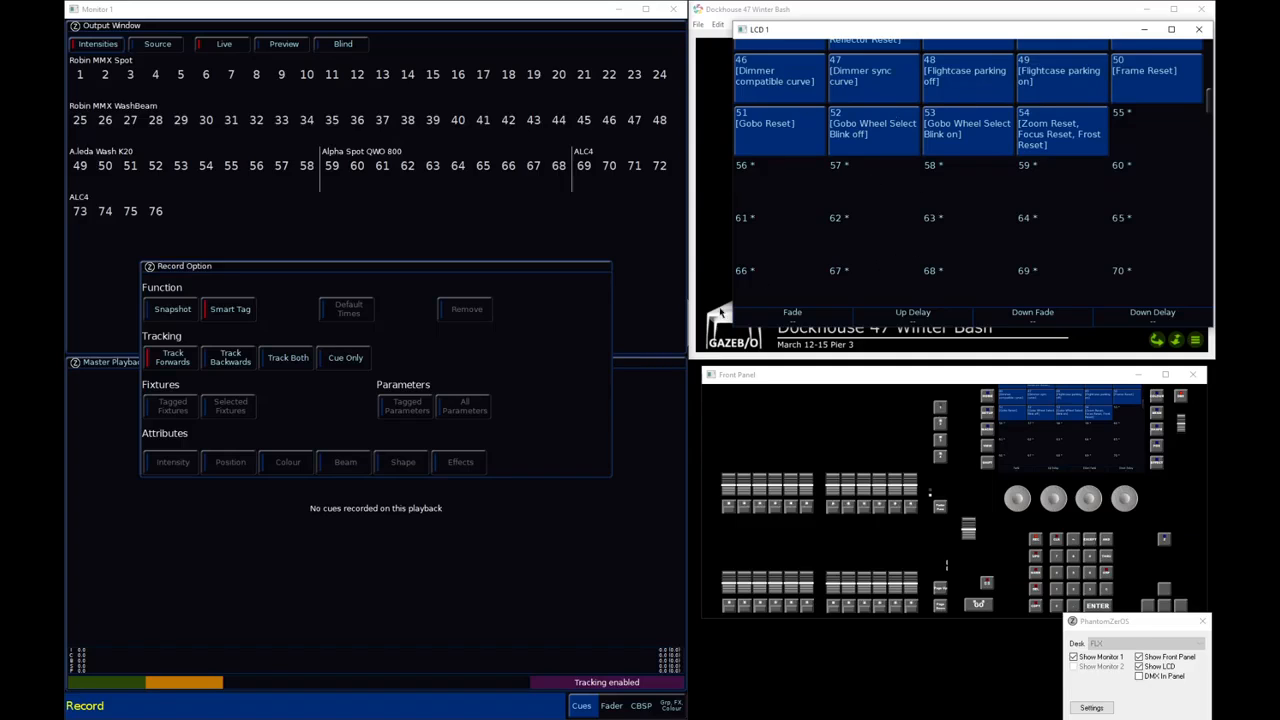
left_click(661, 375)
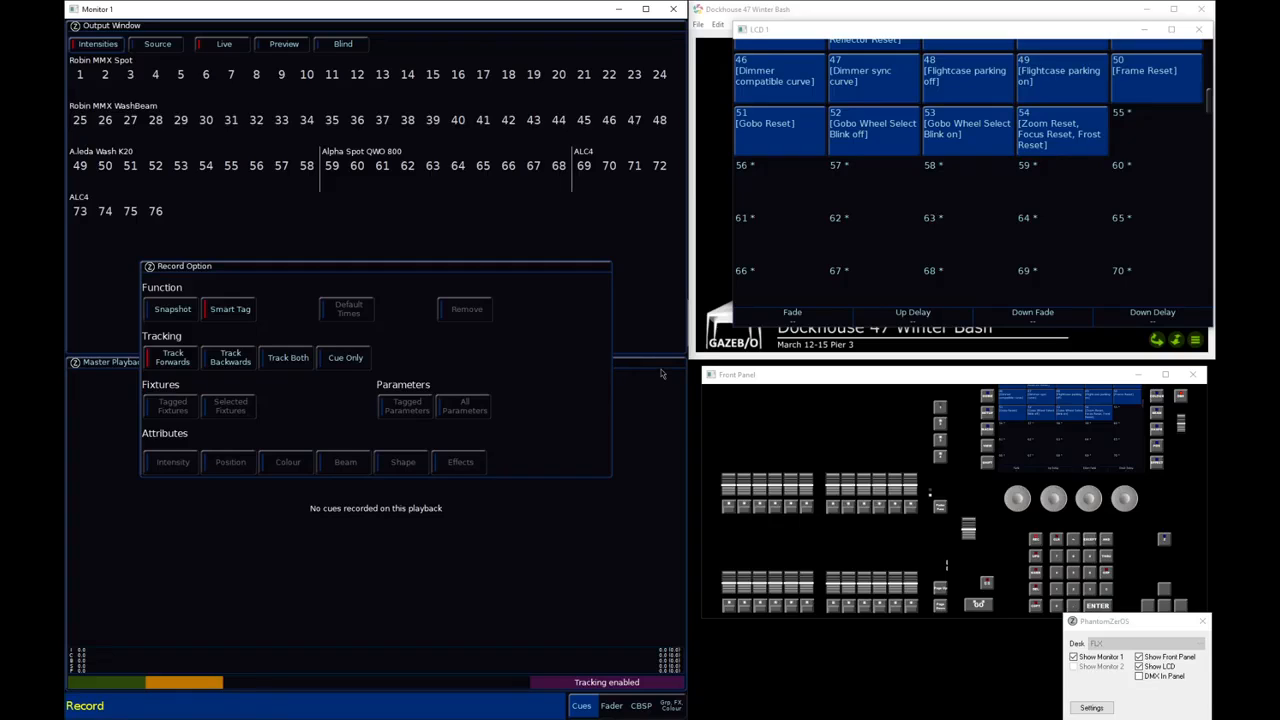
key("m")
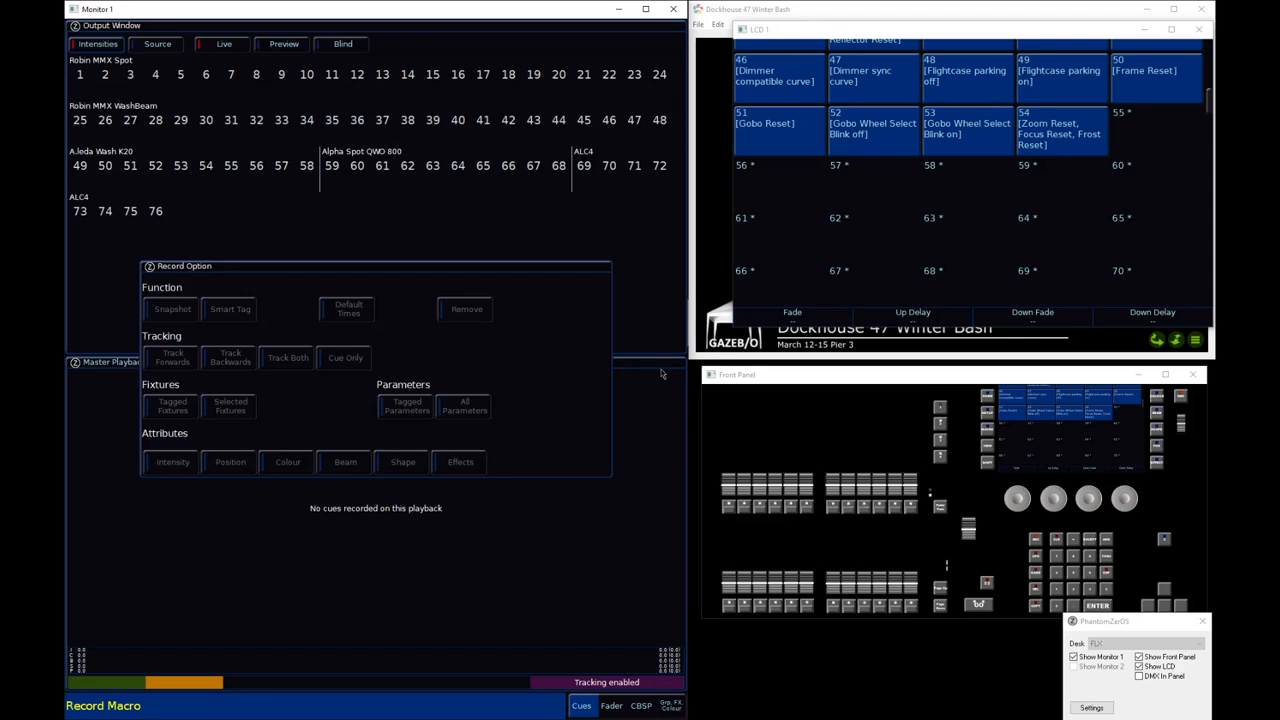
key("6")
key("Return")
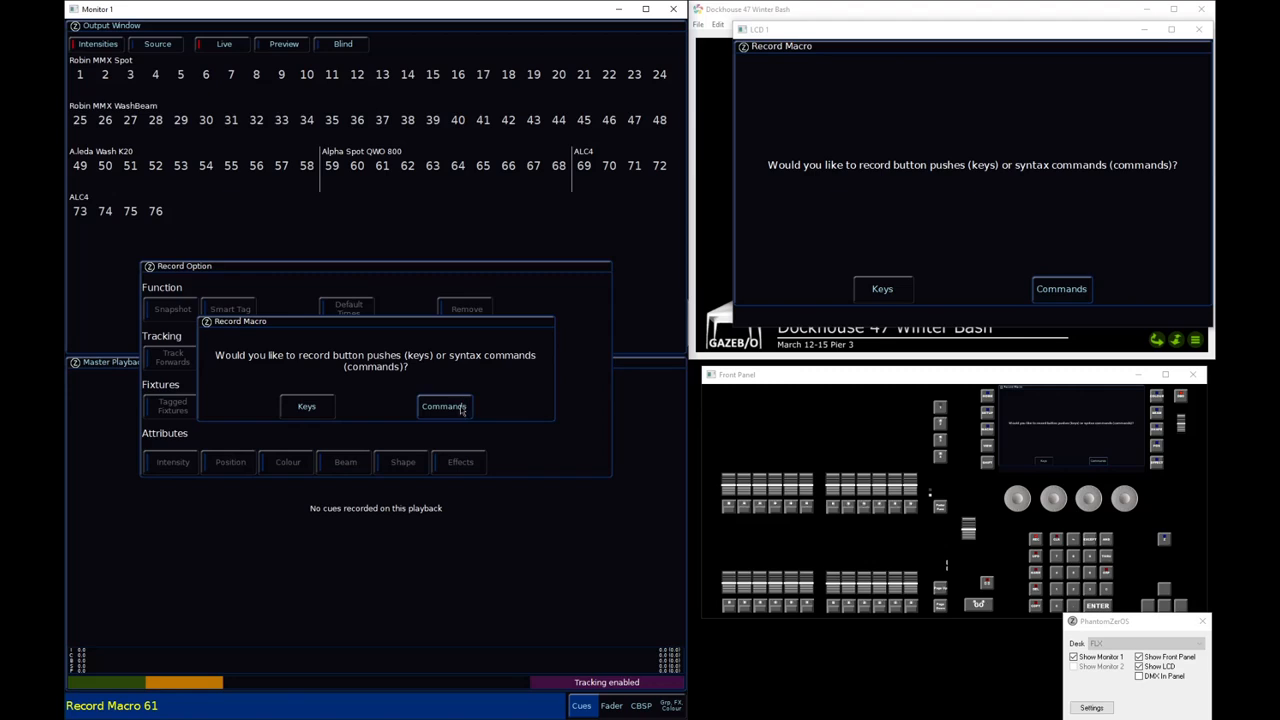
left_click(461, 407)
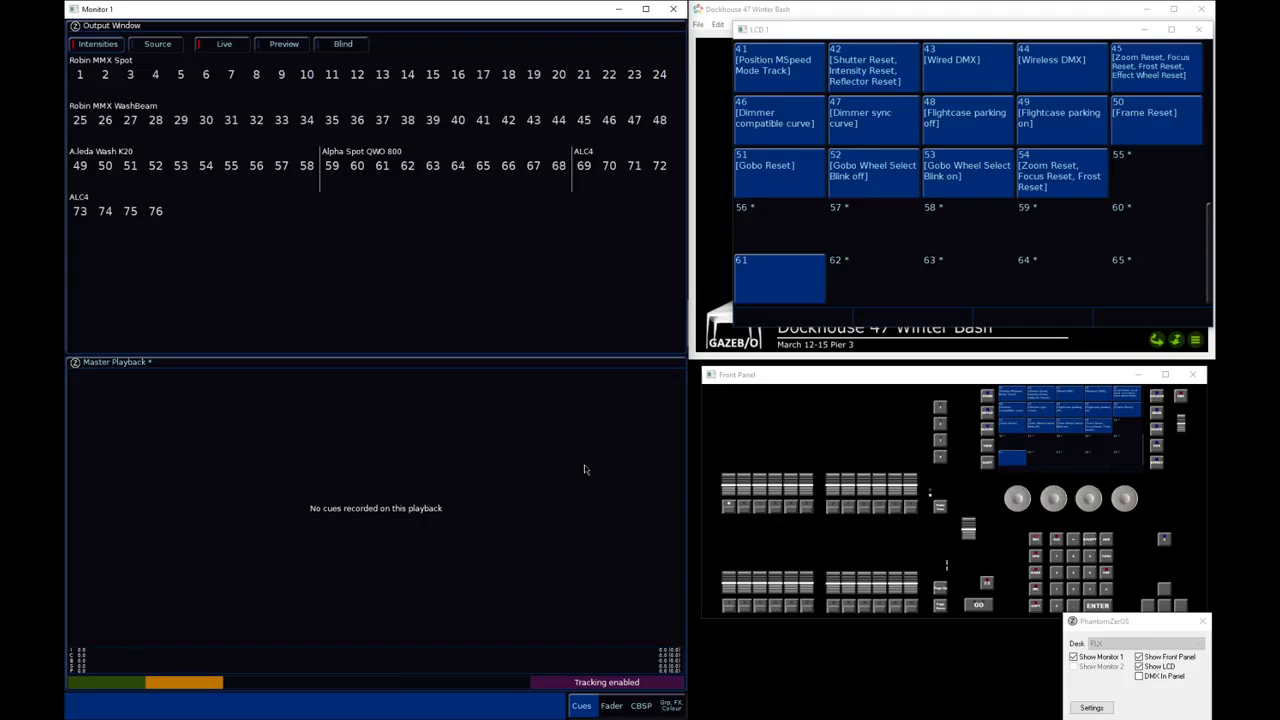
For the macro's commands, set all fixtures to zero intensity and record them as cue 1, ending the macro recording
key("t")
key("Return")
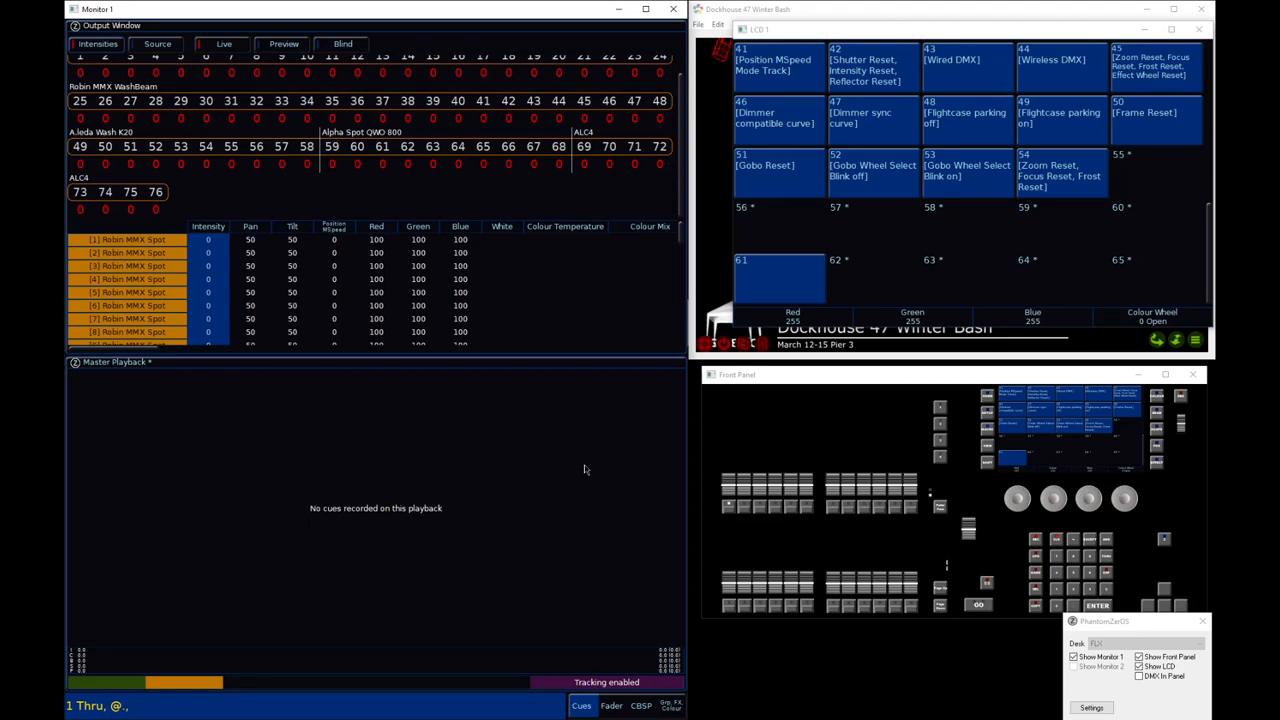
key("r")
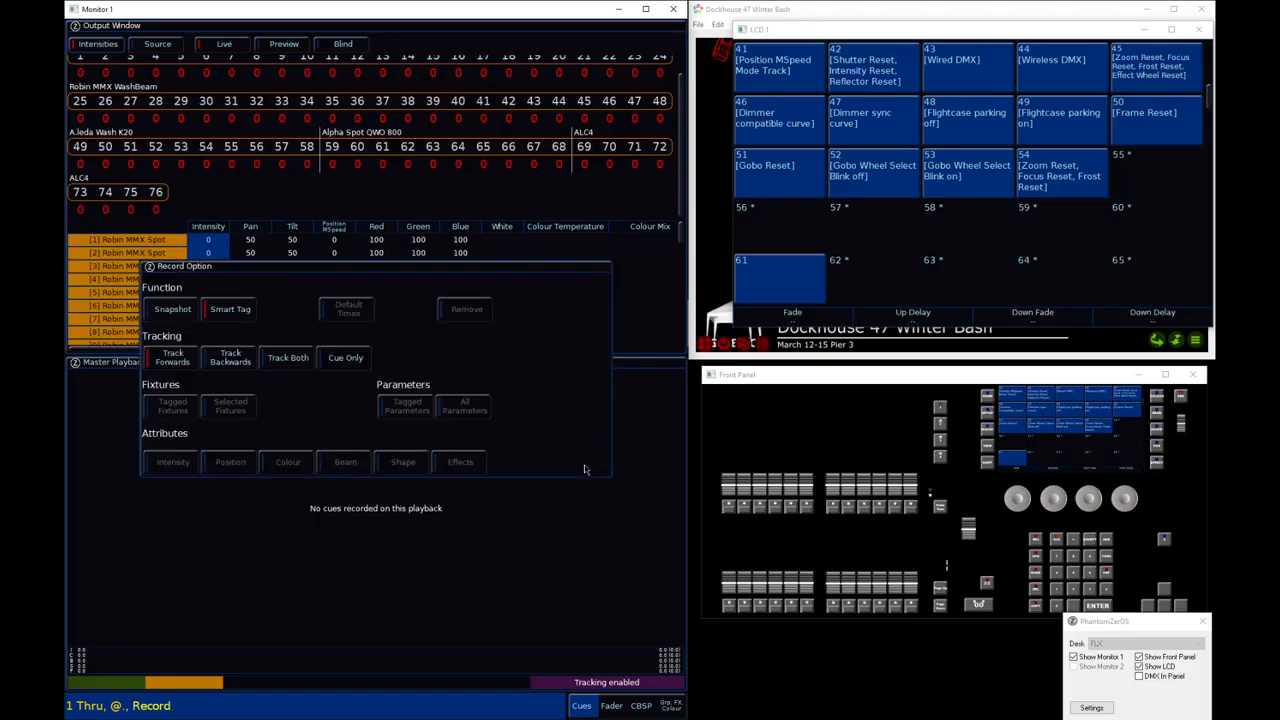
key("Return")
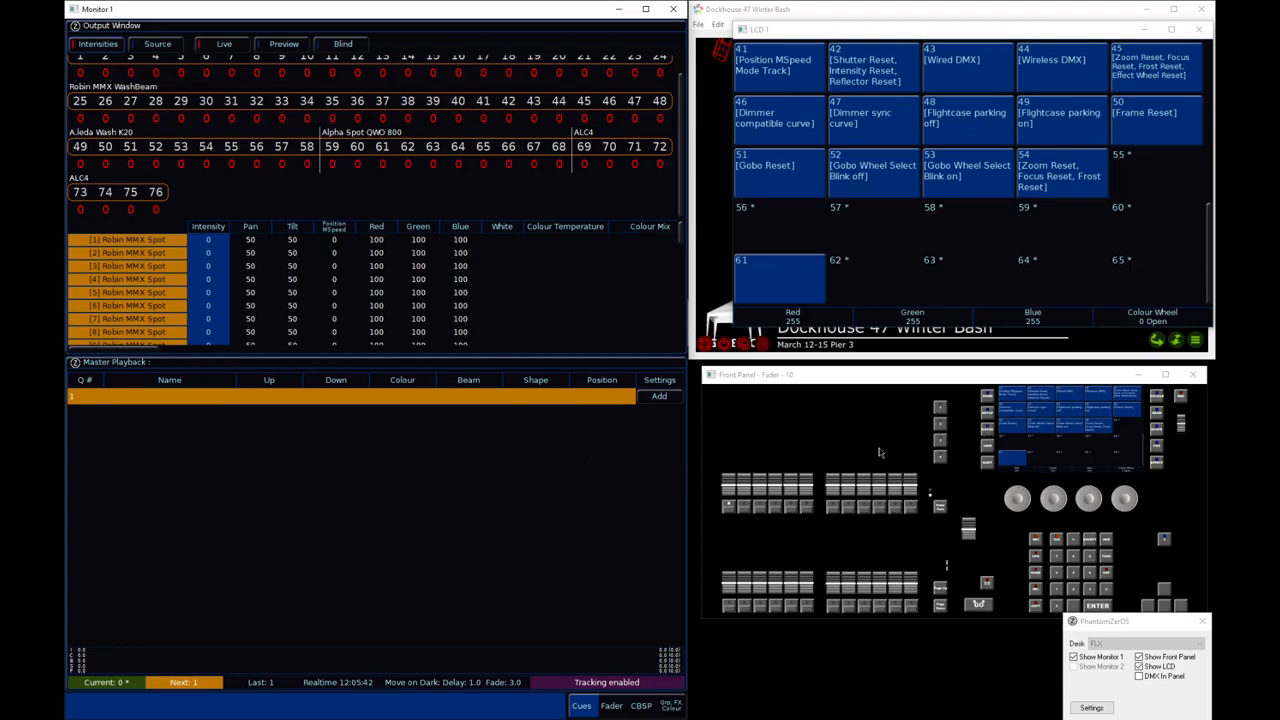
left_click(988, 432)
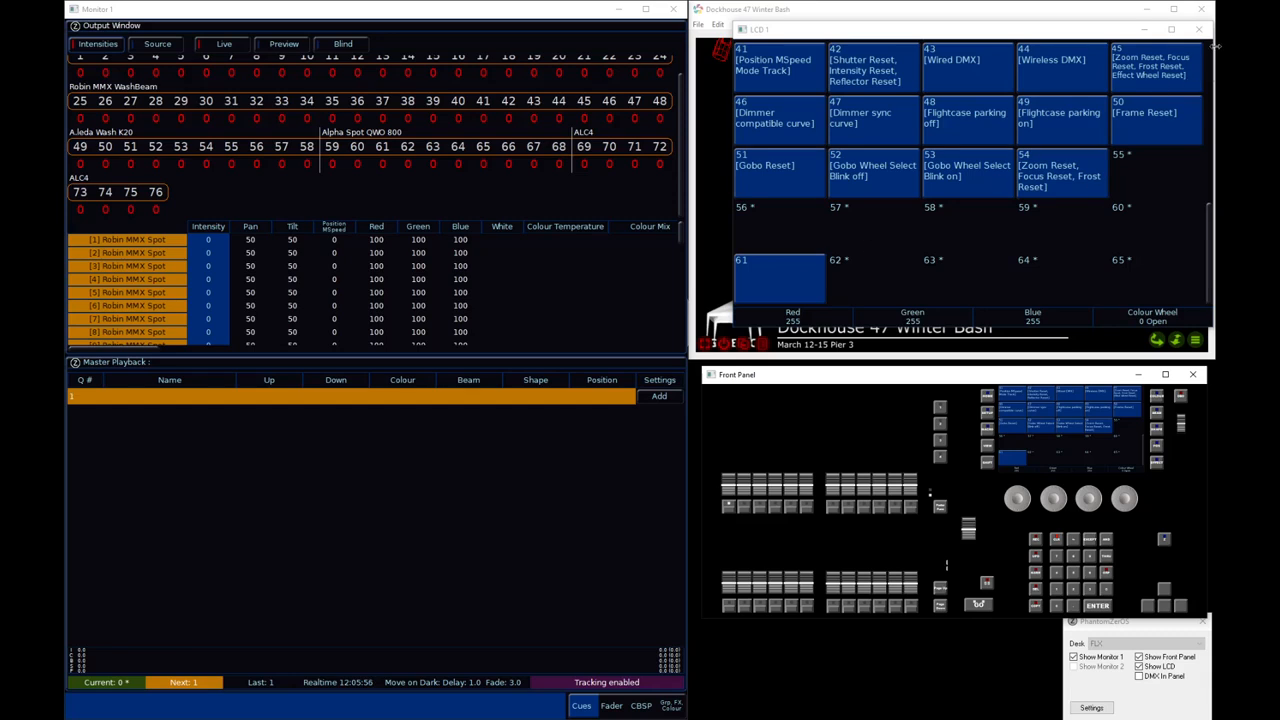
Clear the current selection and send fixtures 49 through 58 to their home values
left_click(500, 421)
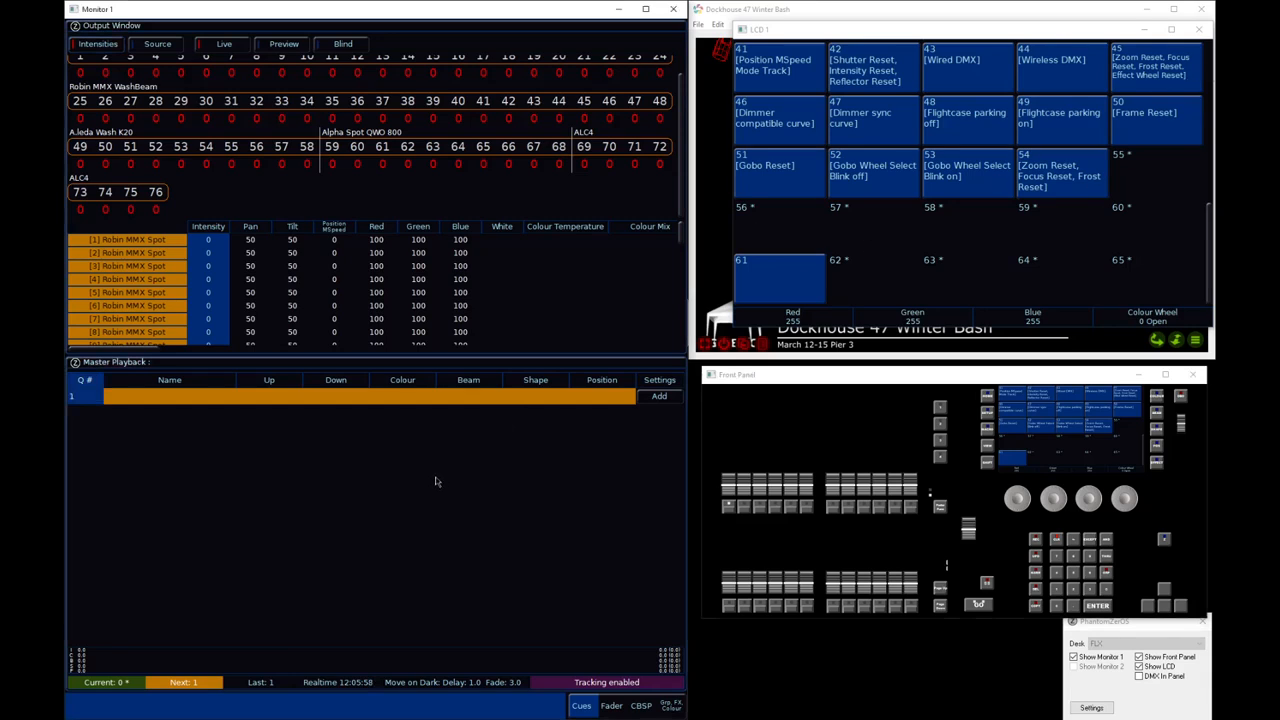
key("BackSpace")
key("BackSpace")
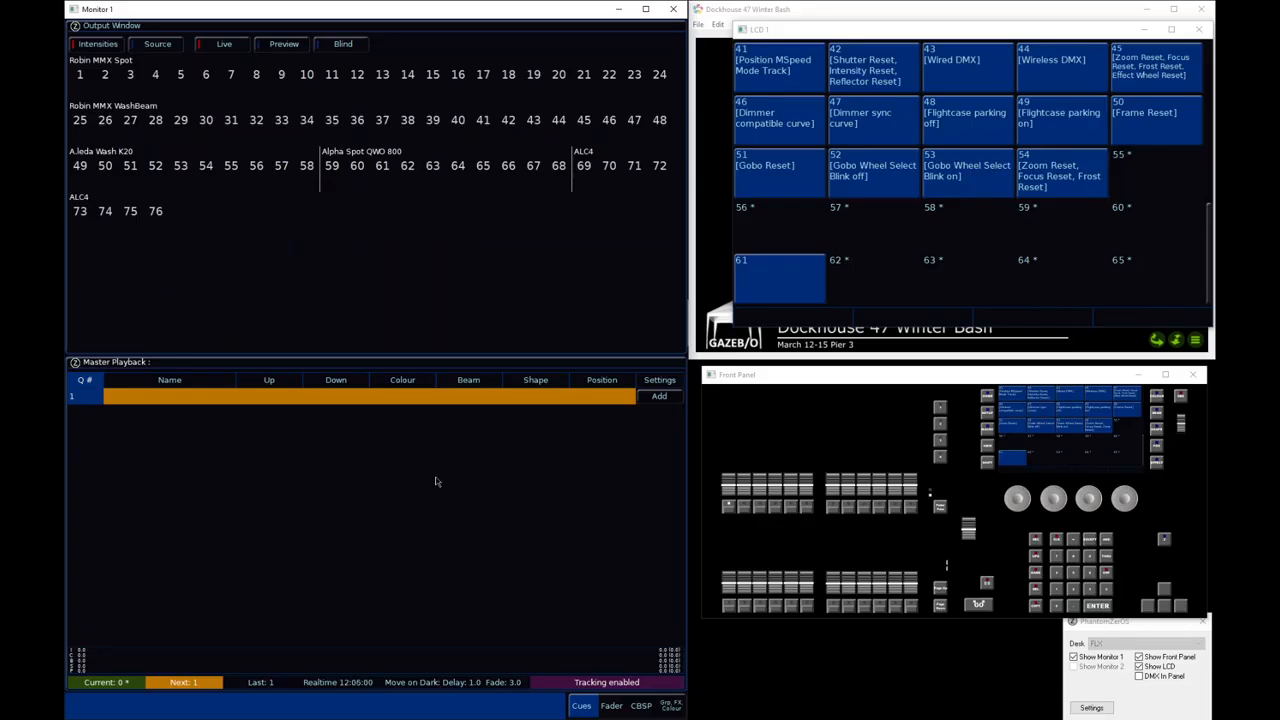
type("49t58h")
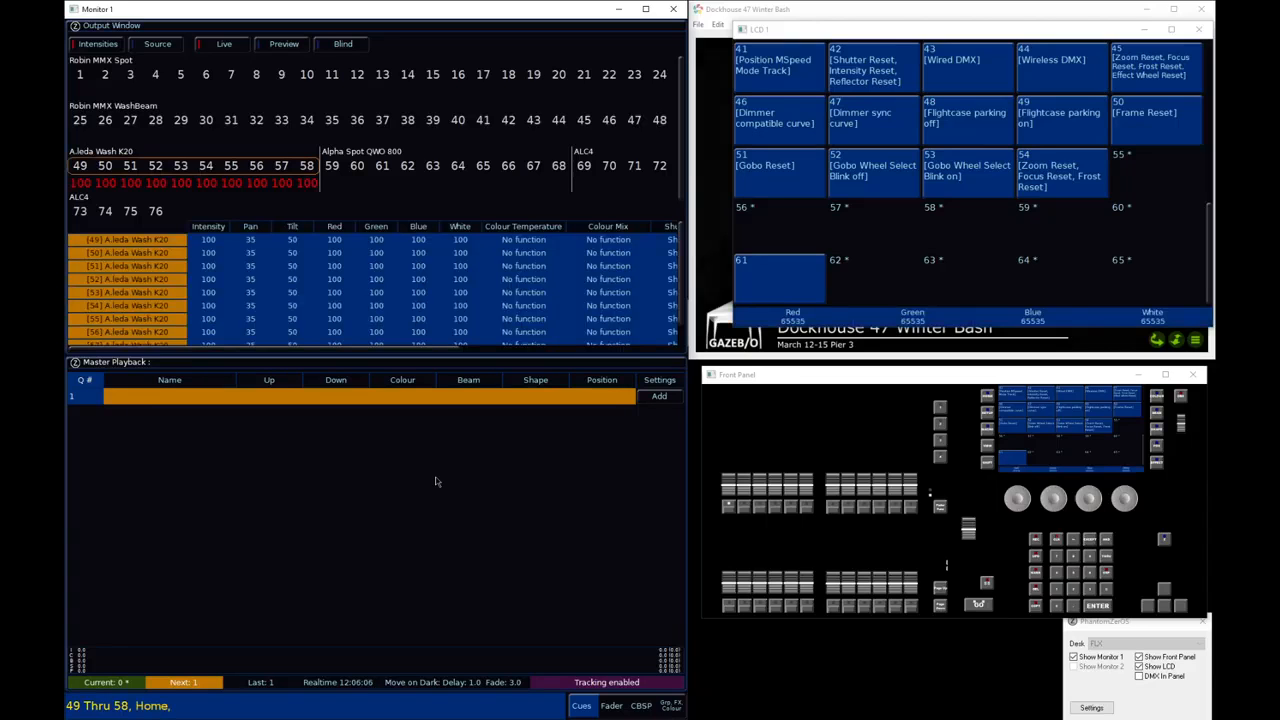
With the visualiser uncovered, apply position palette 2 and colour palette 10 to fixtures 49 through 58 and record the look as cue 2
left_click_drag(926, 32, 914, 306)
left_click(469, 478)
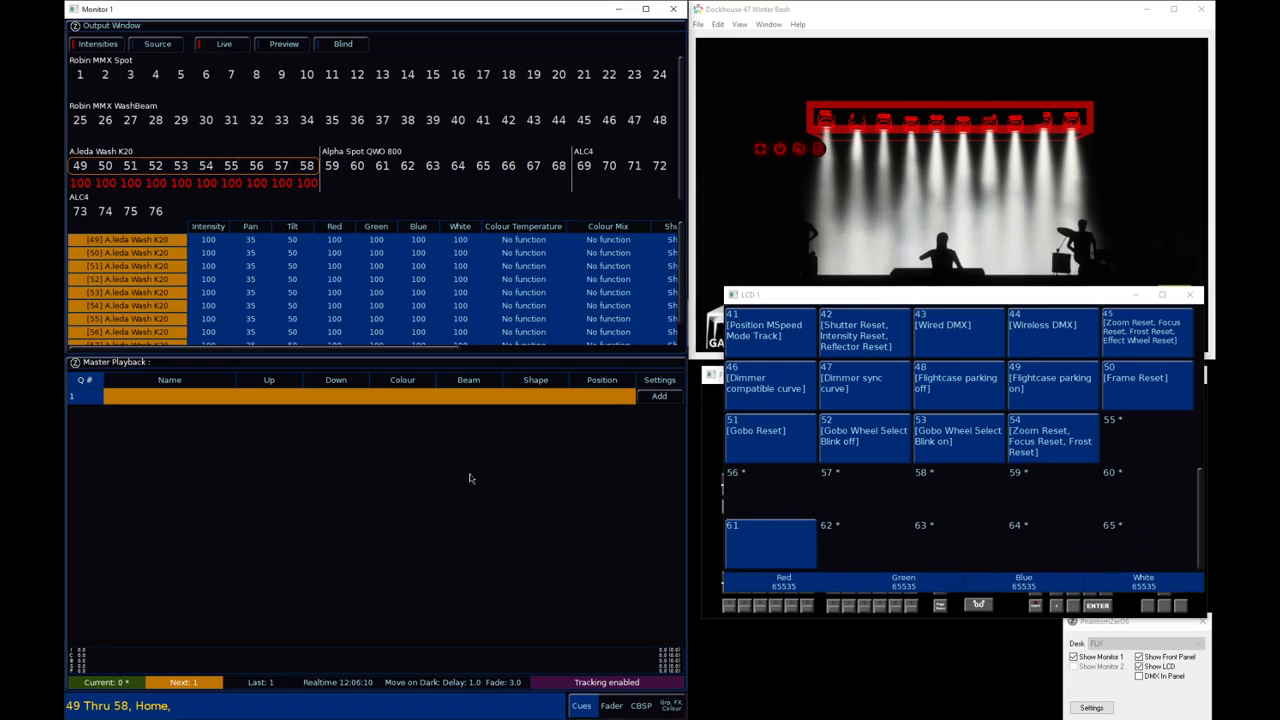
type("p2")
key("Return")
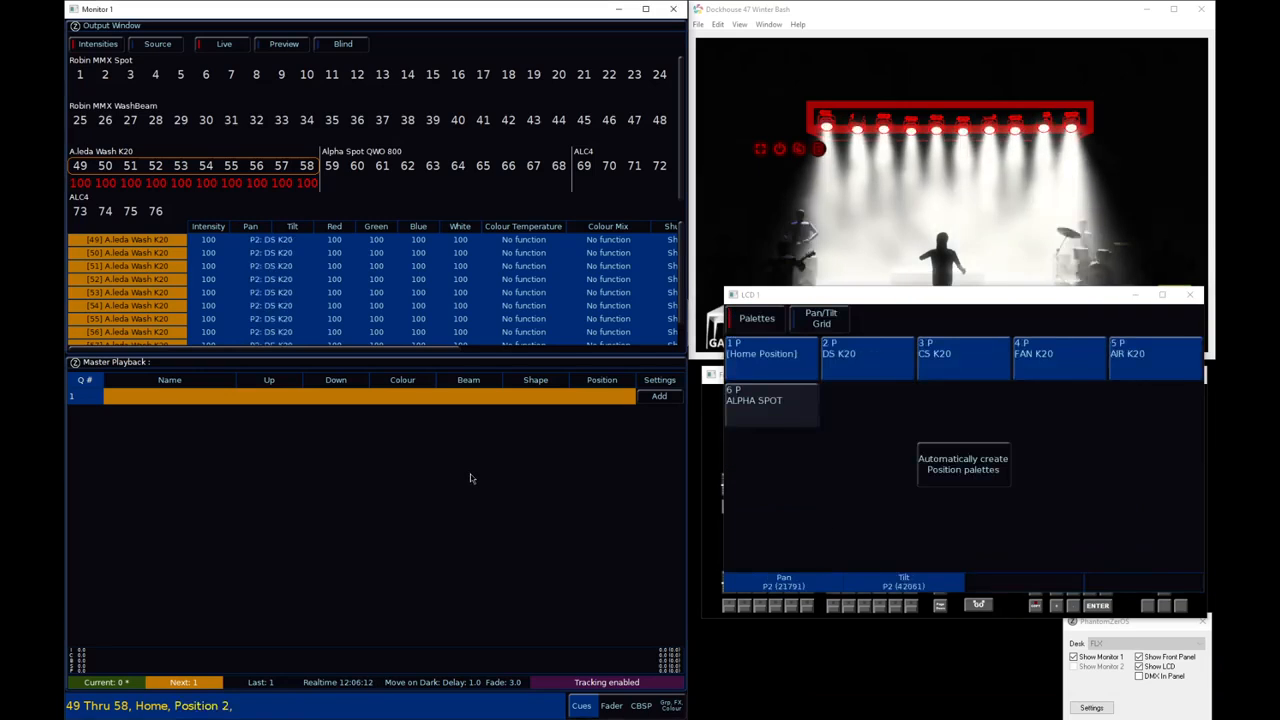
type("c10")
key("Return")
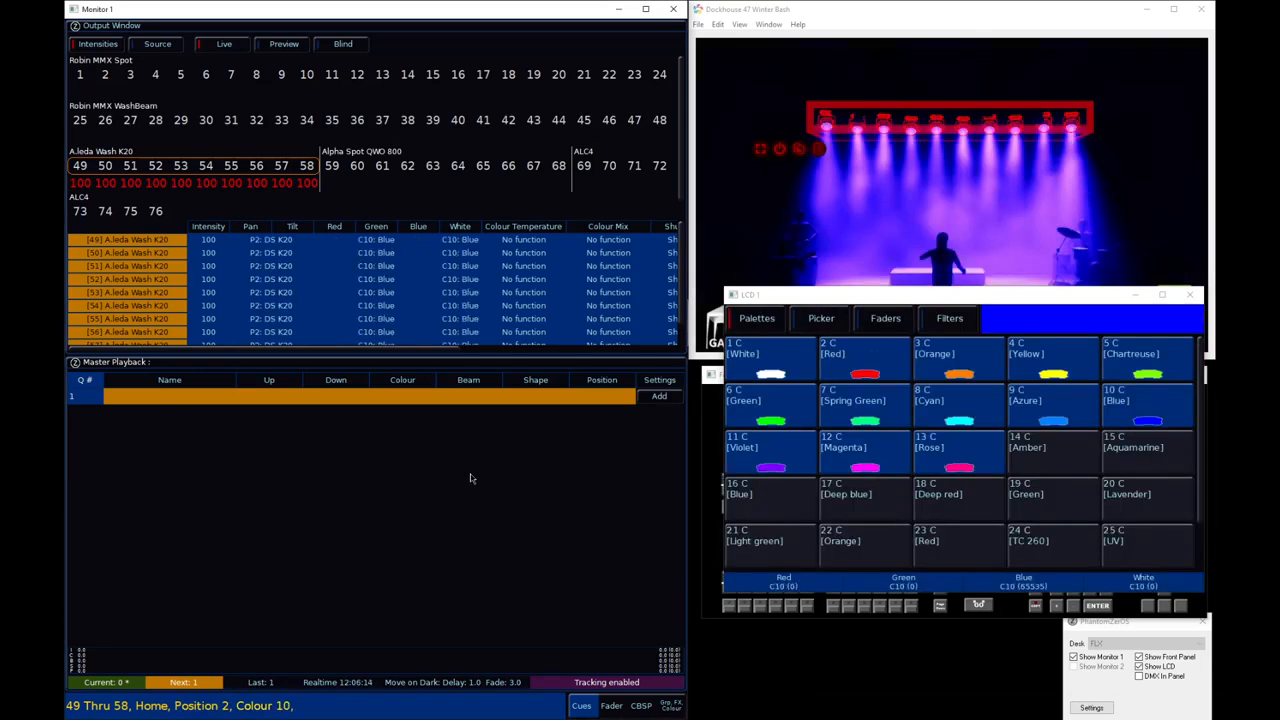
key("r")
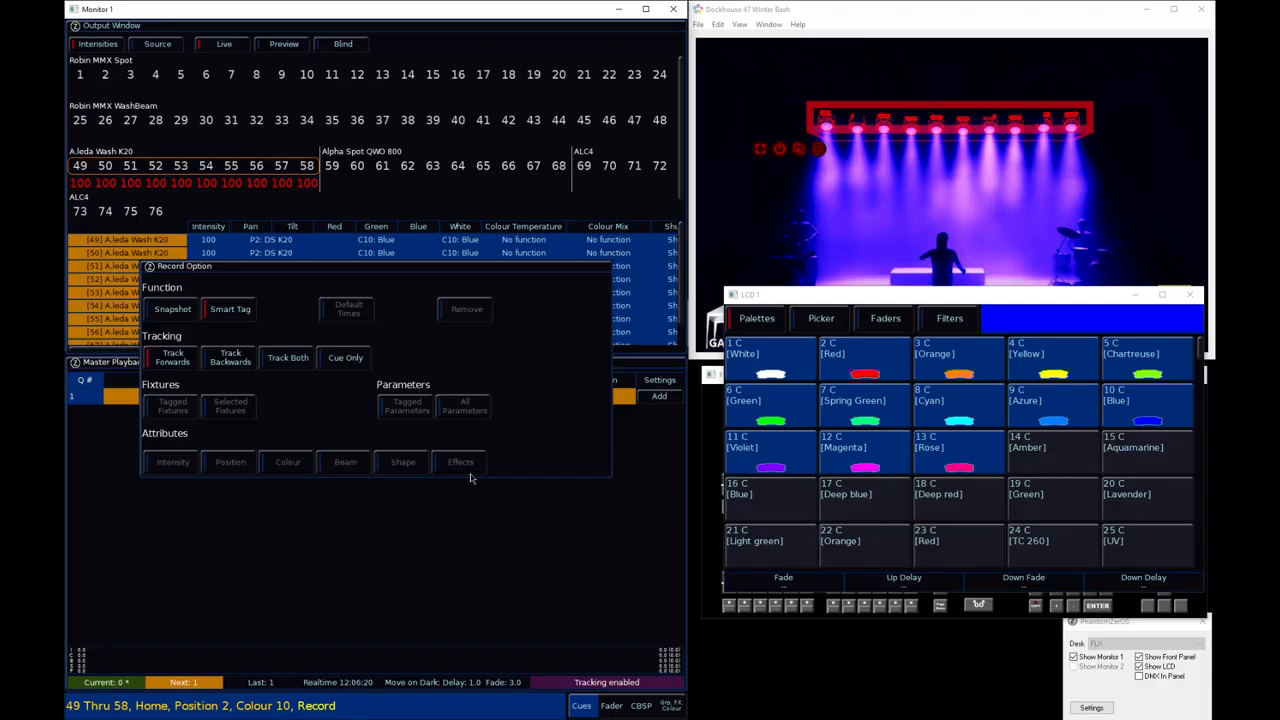
key("Return")
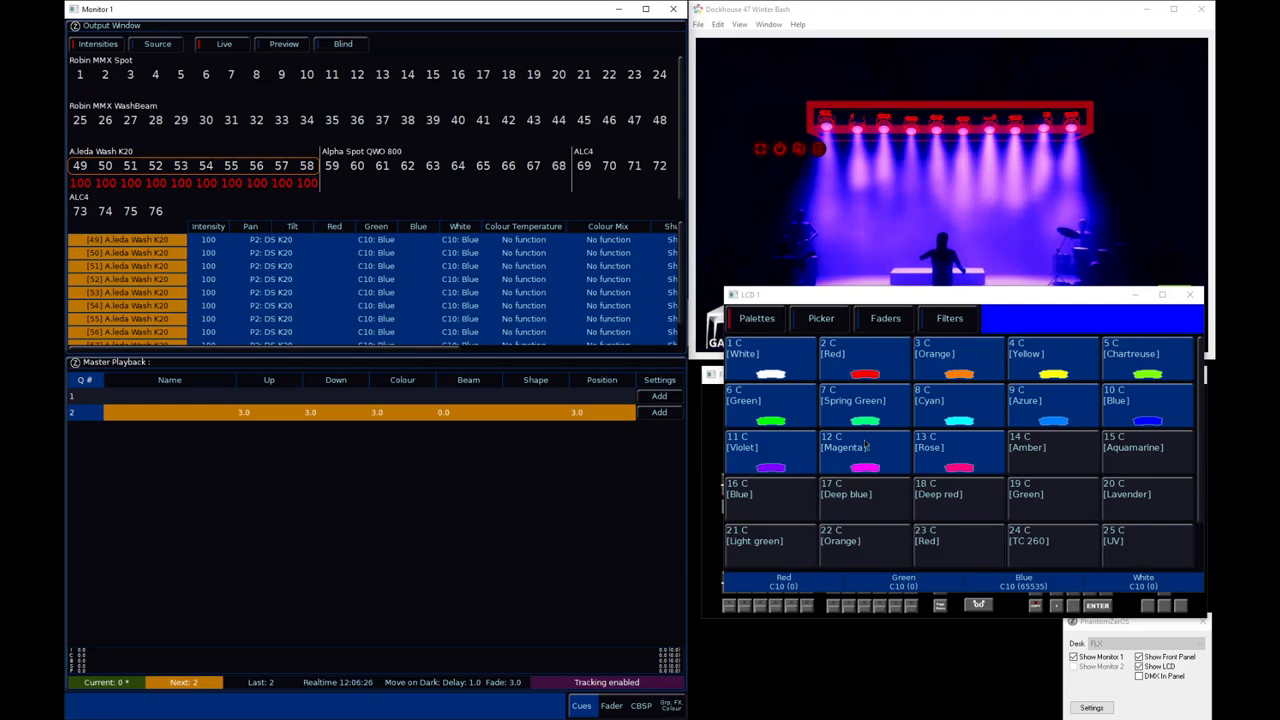
Run macro 61 and clear the fixture selection
key("m")
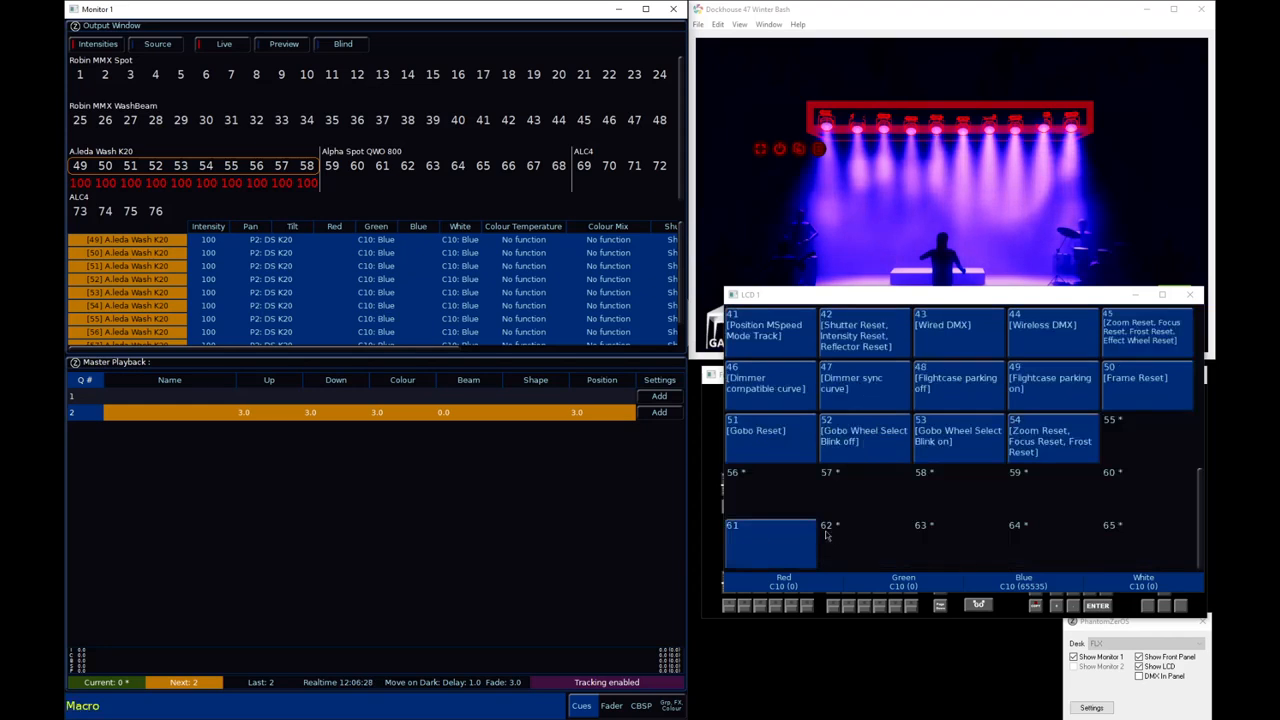
left_click(769, 550)
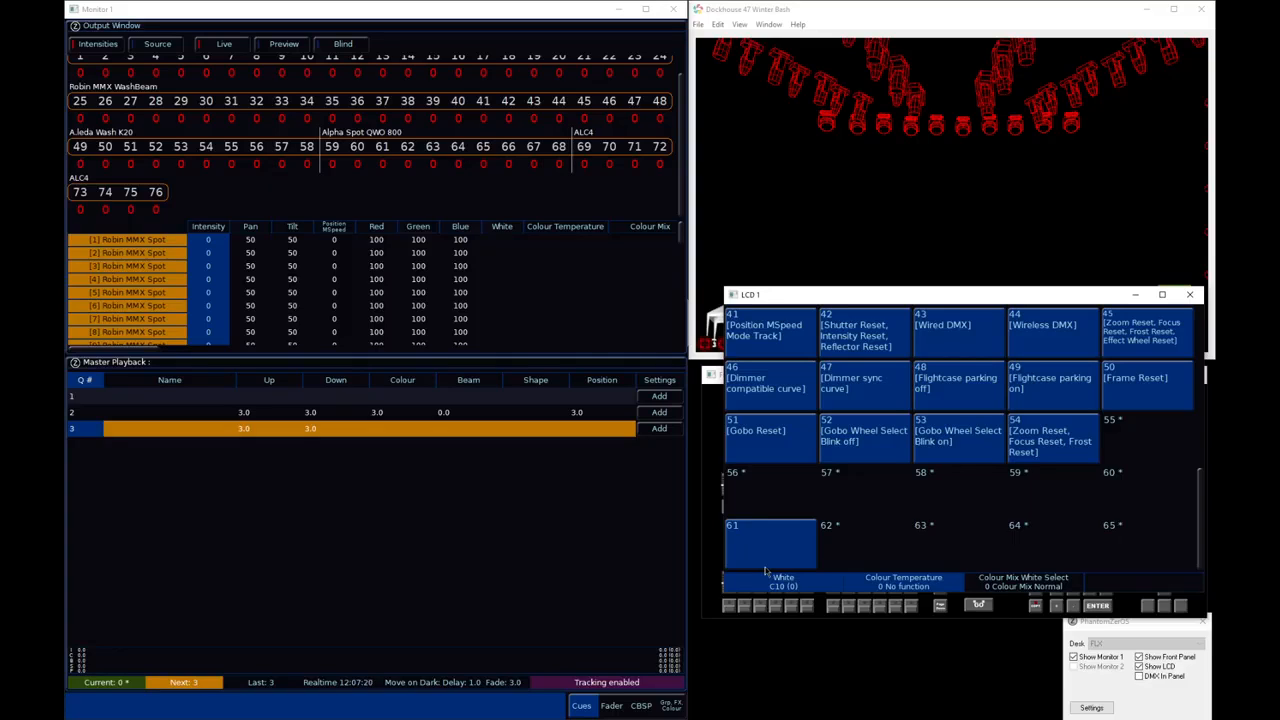
left_click(577, 527)
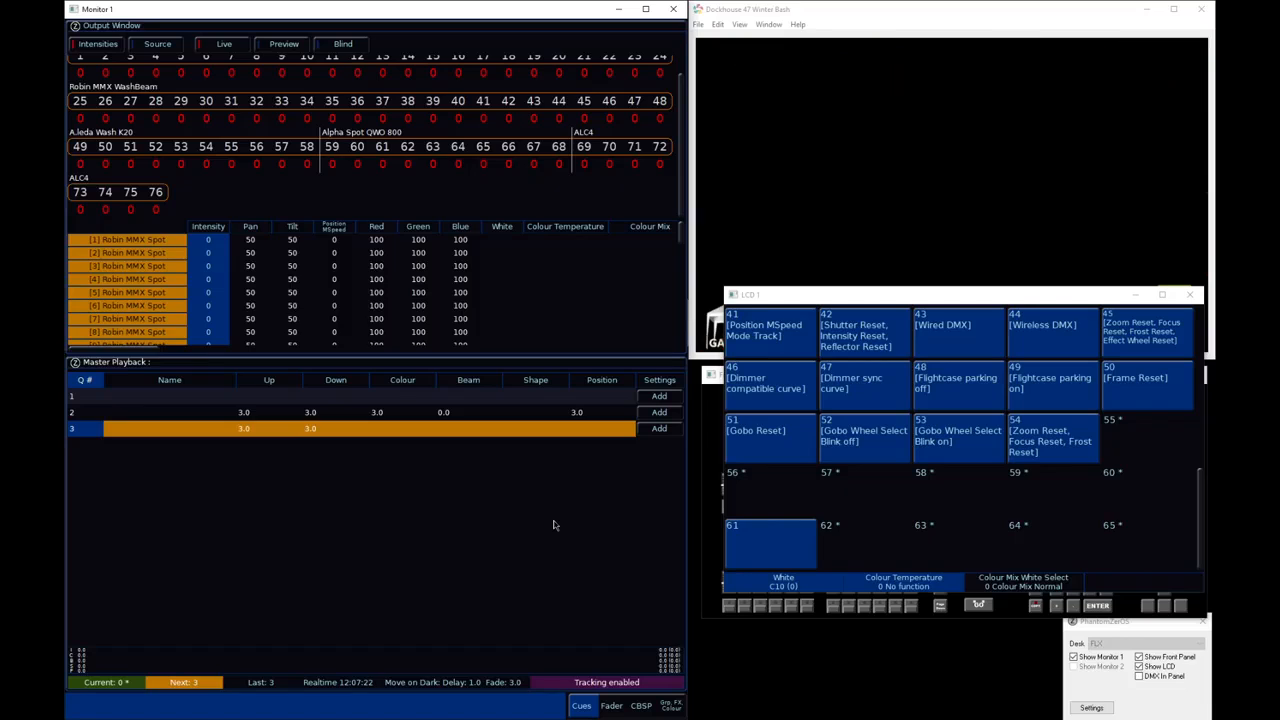
key("BackSpace")
key("BackSpace")
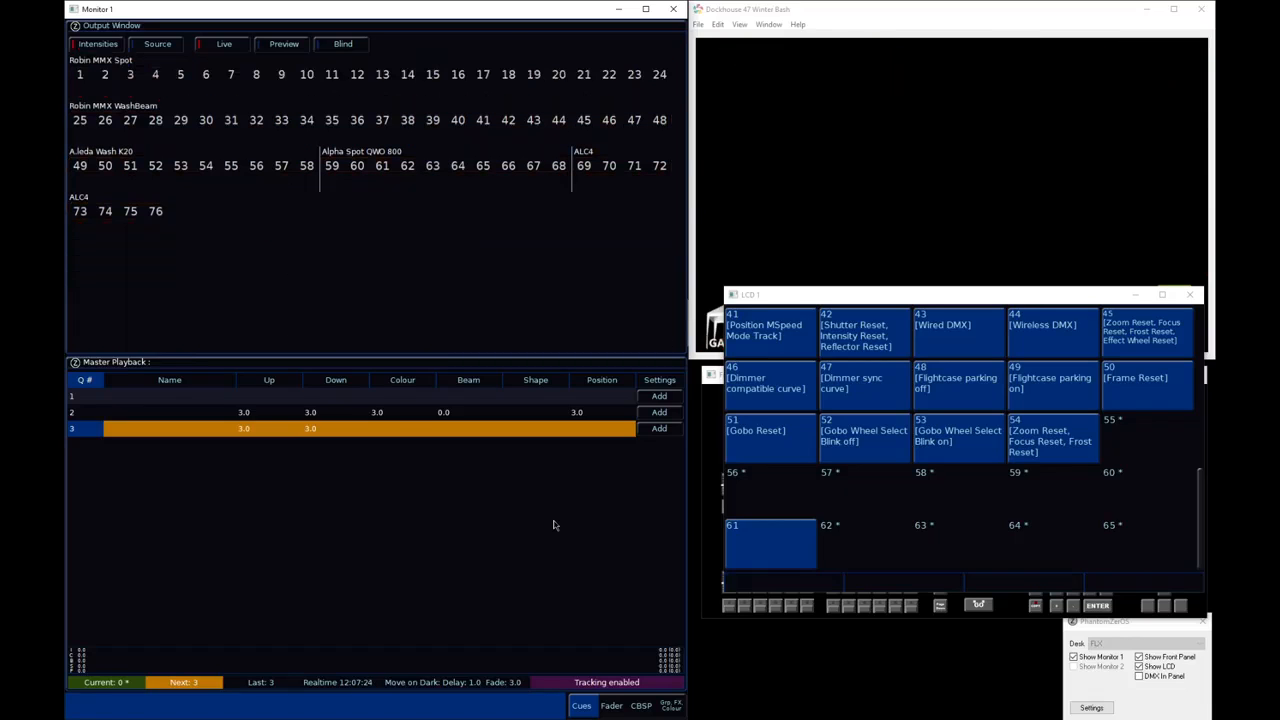
key("n")
left_click(768, 524)
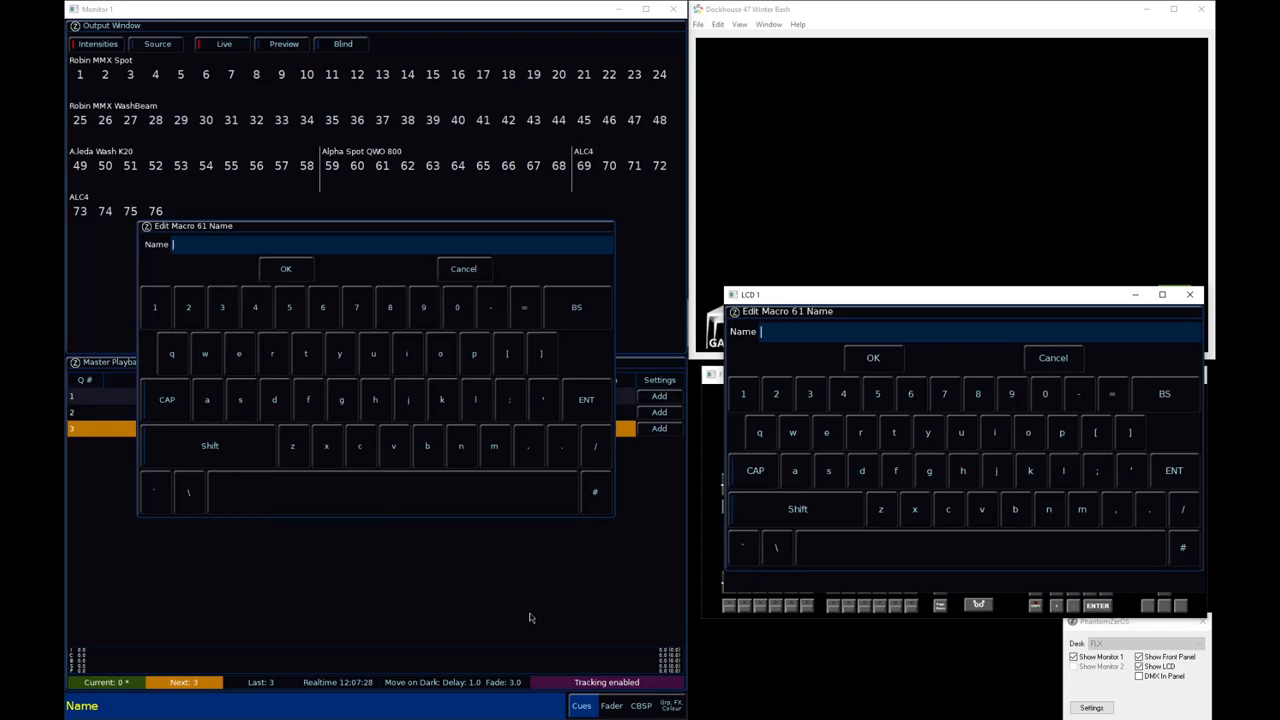
left_click(476, 270)
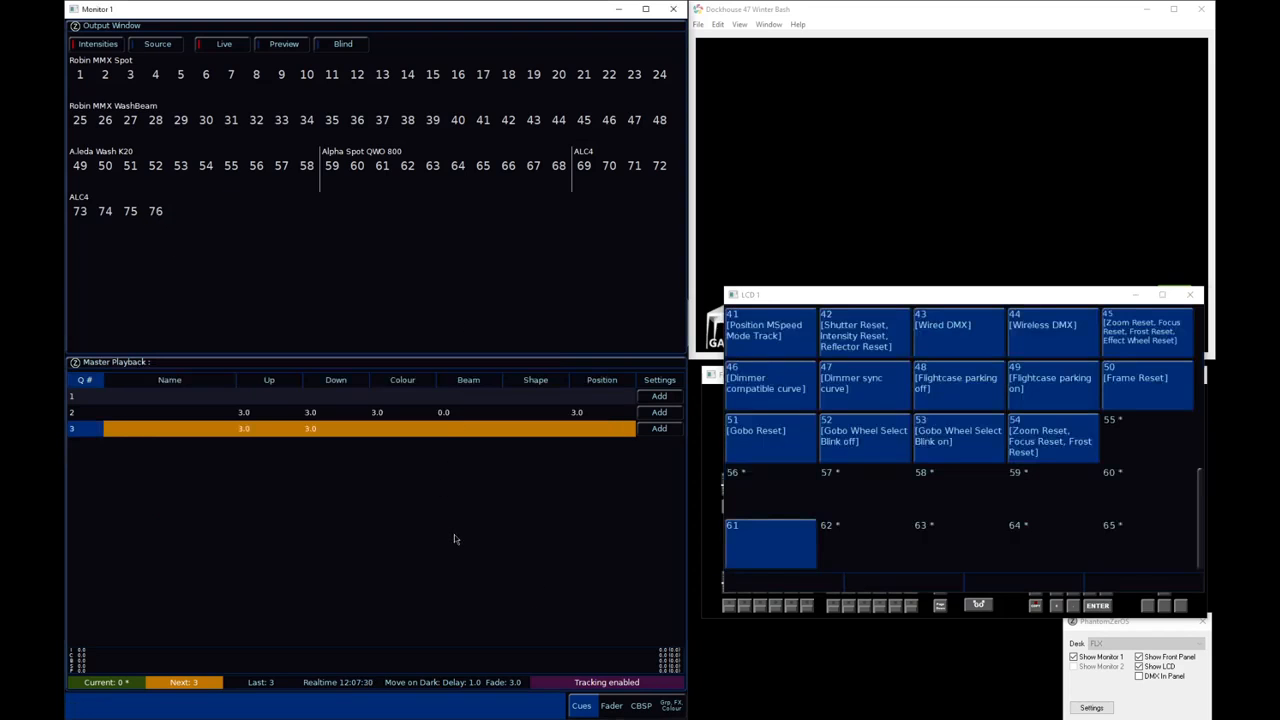
Name macro 61 "Blackout"
type("m6n")
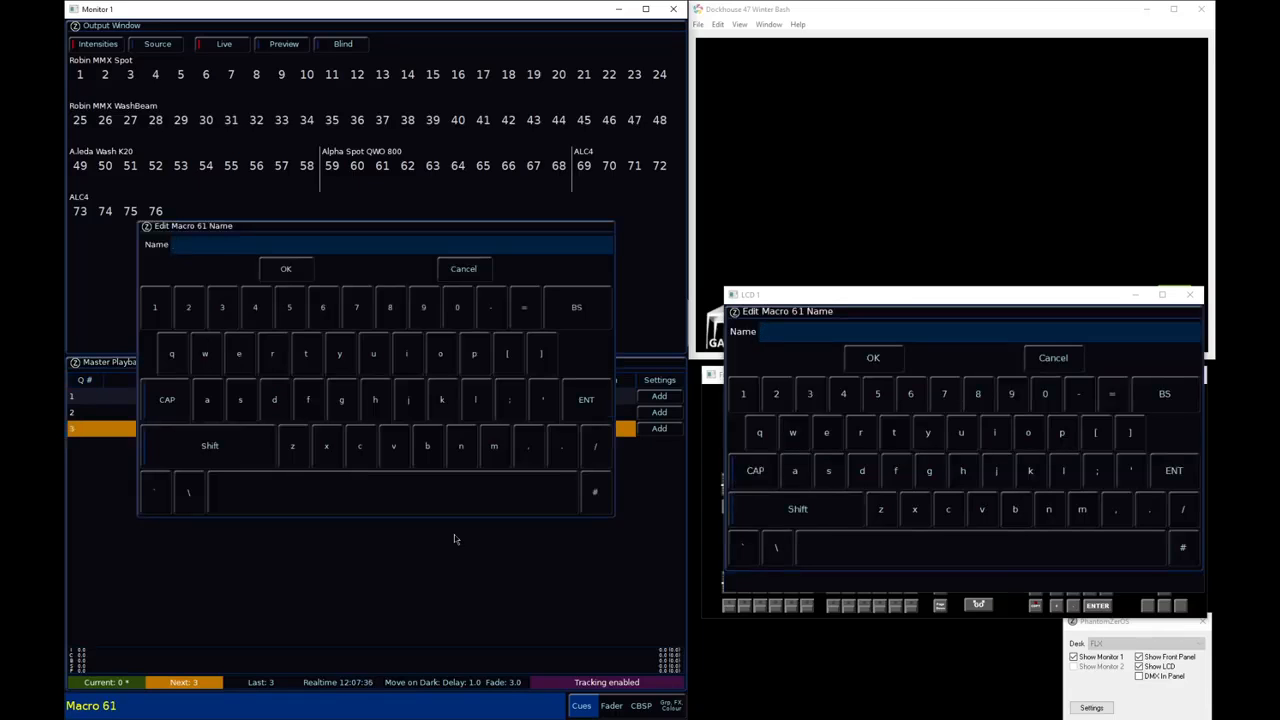
type("Blackout")
key("Return")
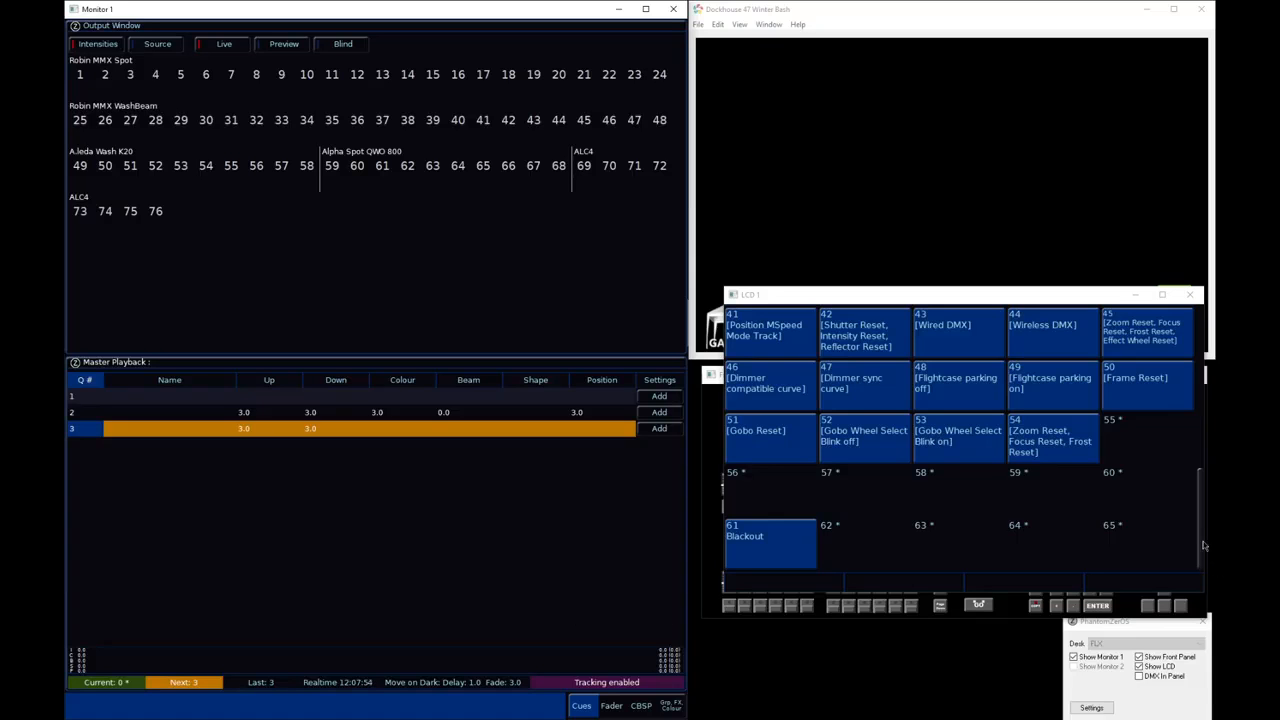
Return to the start of the macro list, close the LCD window, and switch to the Fader view
left_click_drag(1200, 535, 1169, 344)
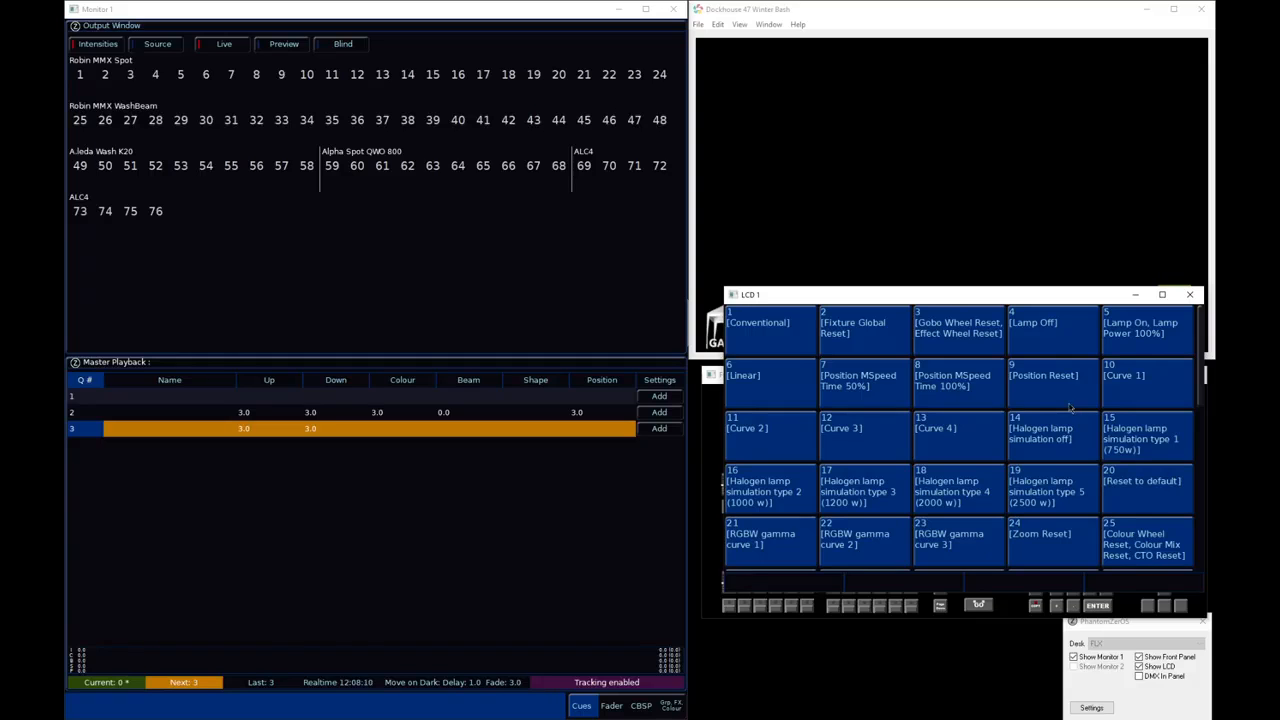
left_click(1189, 294)
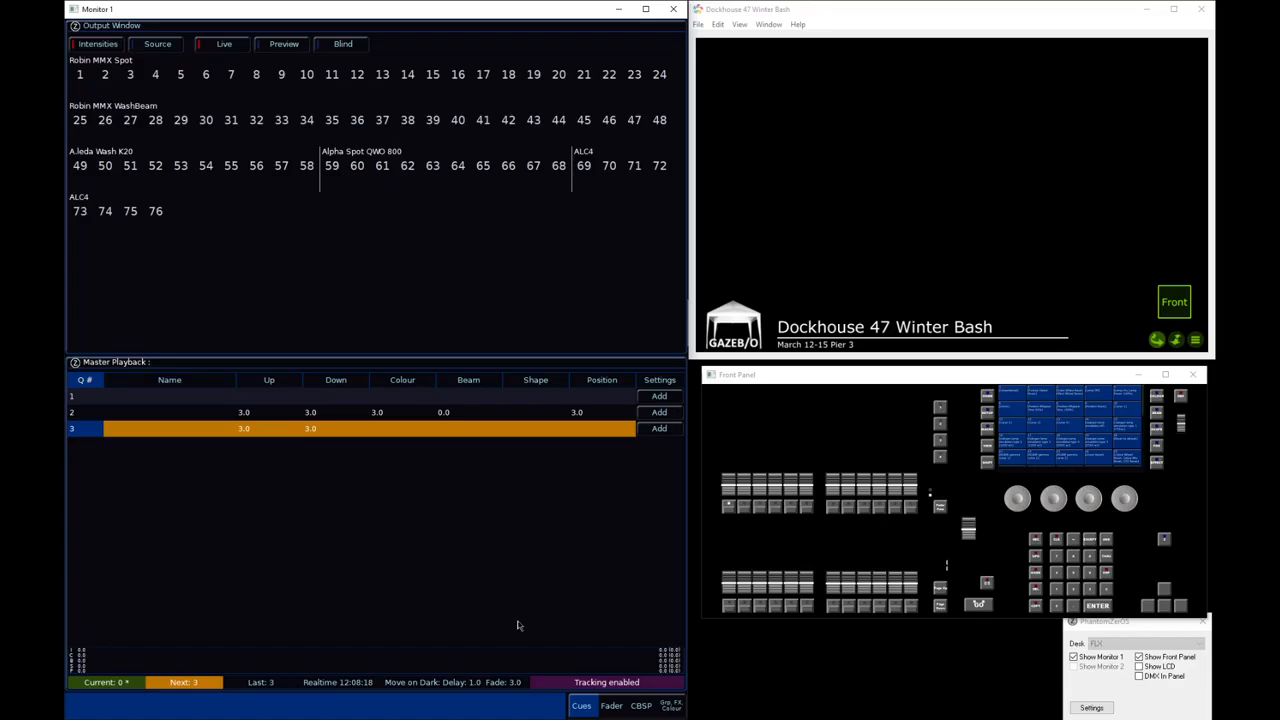
key("Tab")
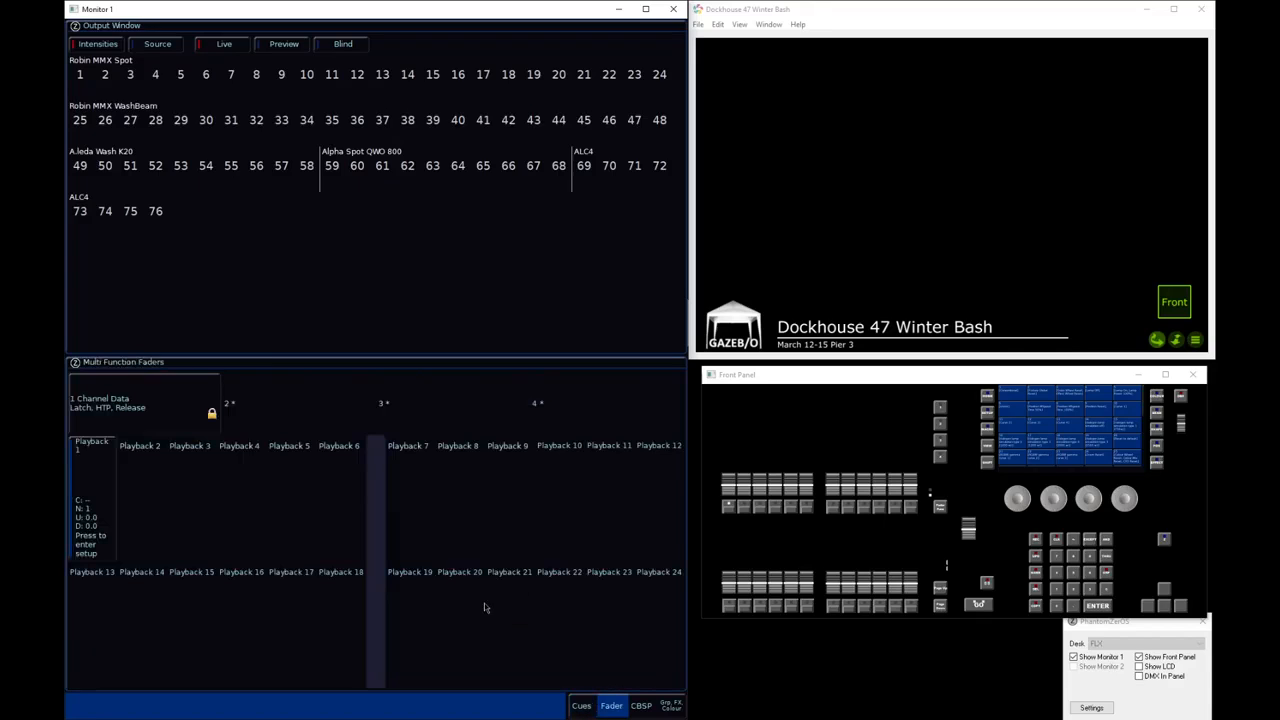
Page up and down through the multi function fader pages to examine their playbacks
left_click(940, 604)
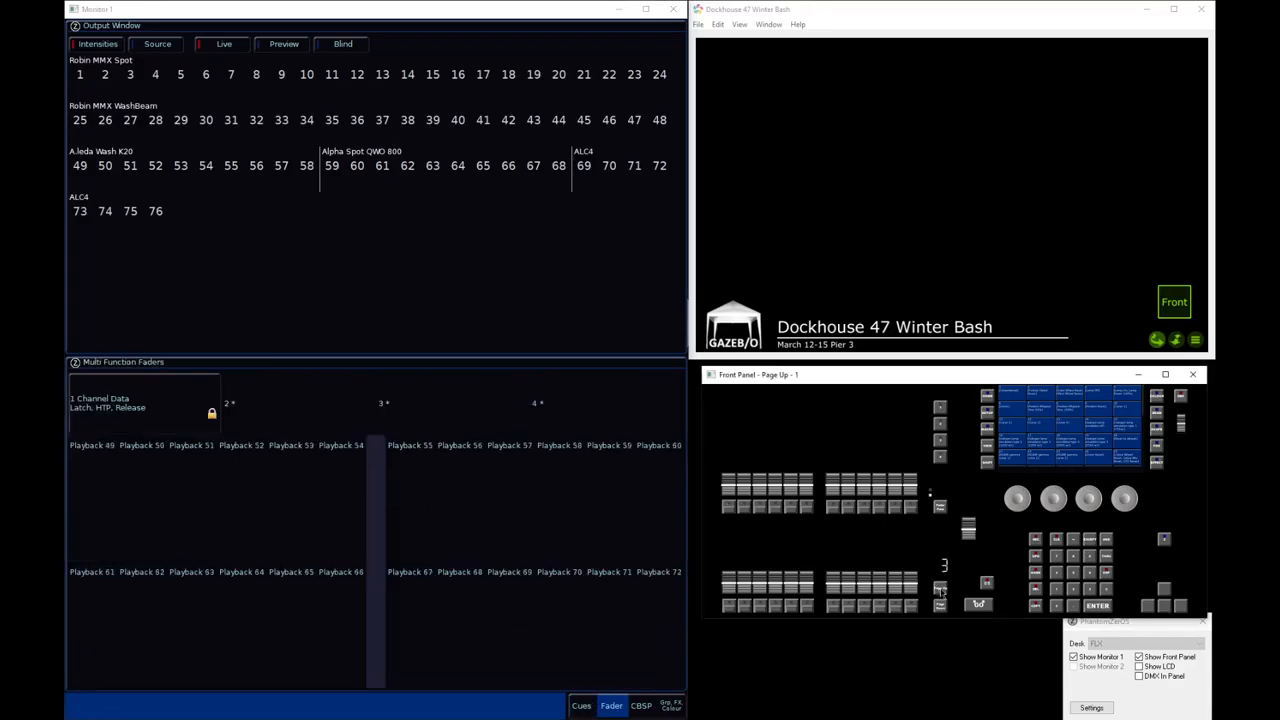
left_click(941, 610)
left_click(941, 610)
left_click(941, 610)
left_click(941, 610)
left_click(941, 610)
left_click(941, 610)
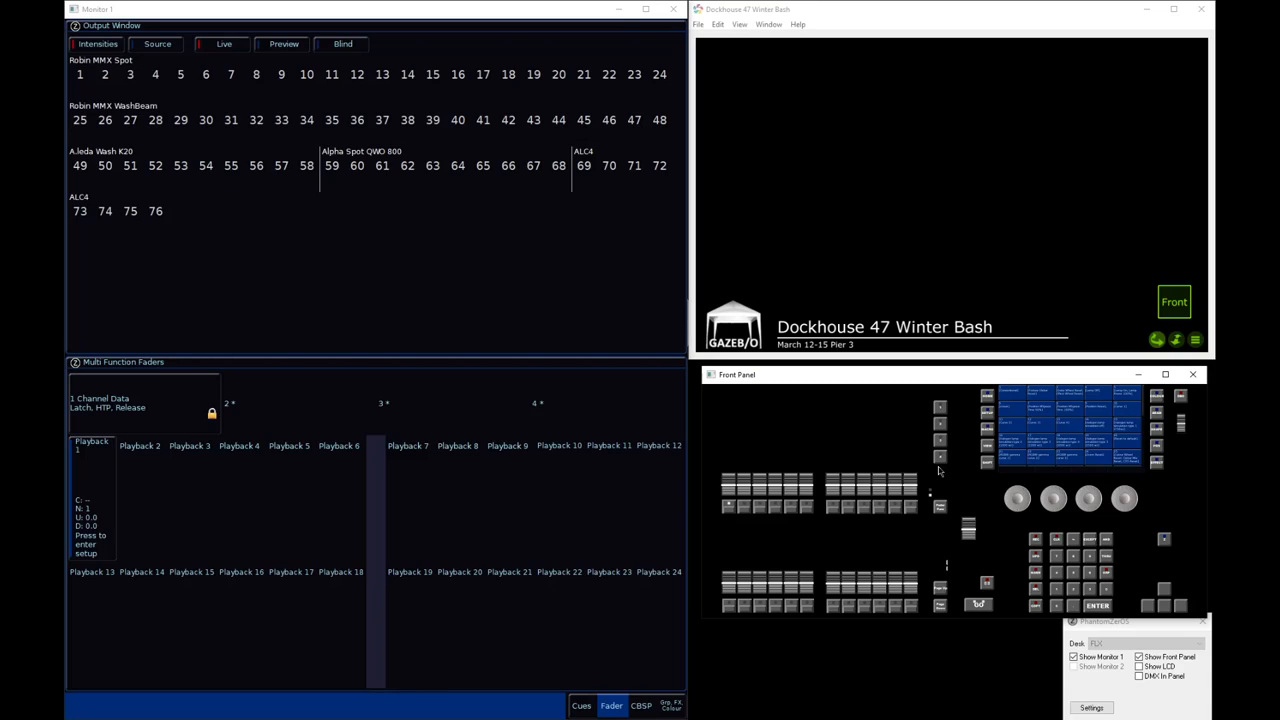
left_click(940, 589)
left_click(941, 592)
left_click(941, 592)
left_click(941, 592)
left_click(941, 592)
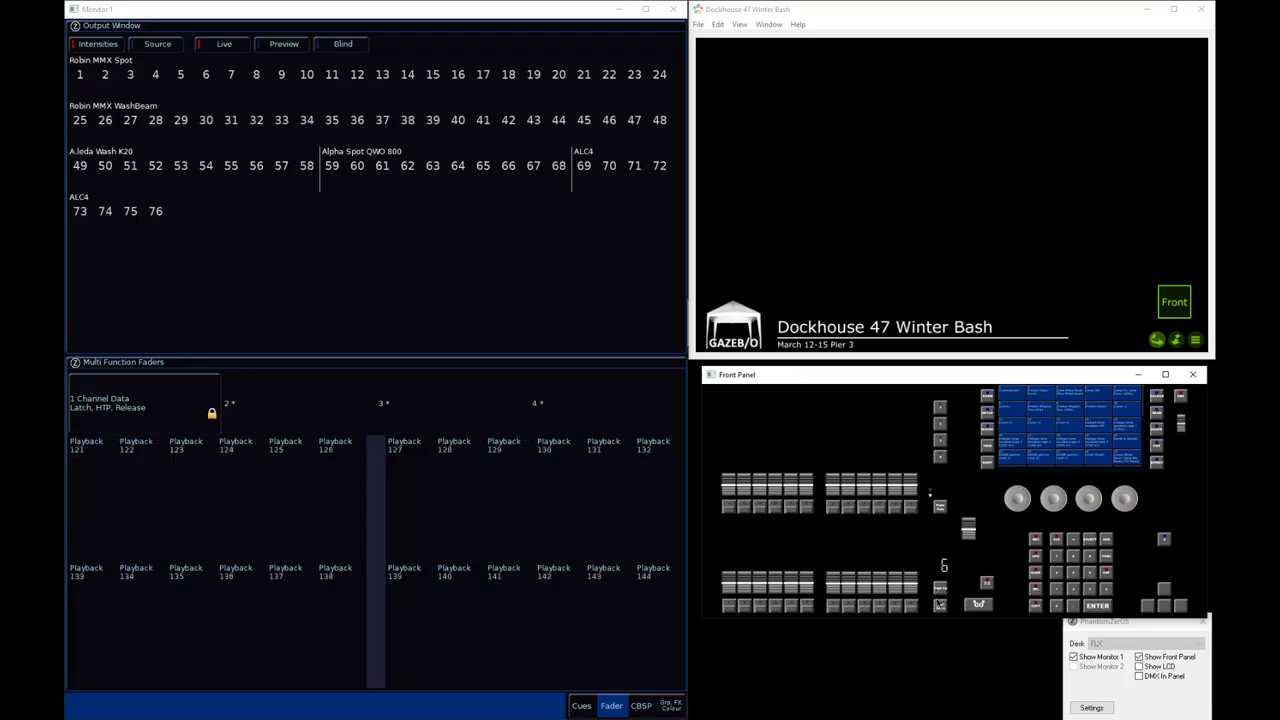
left_click(941, 606)
left_click(941, 606)
left_click(941, 606)
left_click(941, 606)
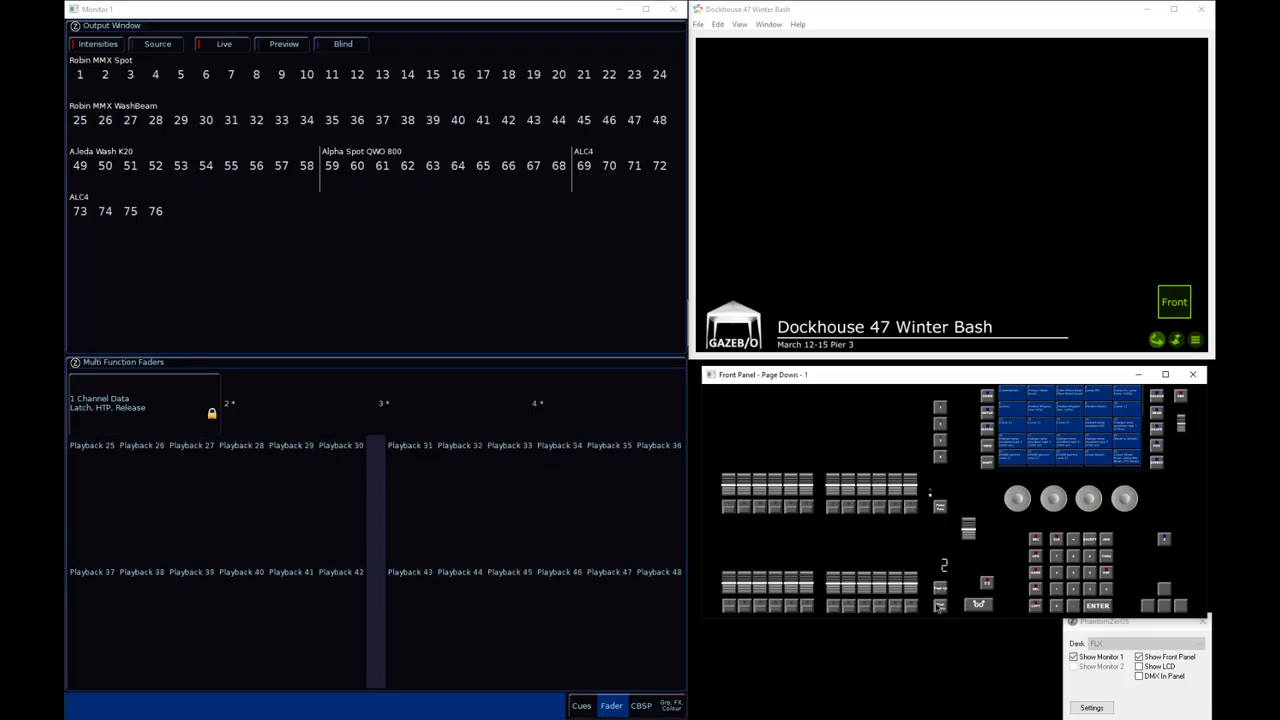
Return to fader page 1 and assign macro 61 "Blackout" to the second user-definable key
left_click(940, 607)
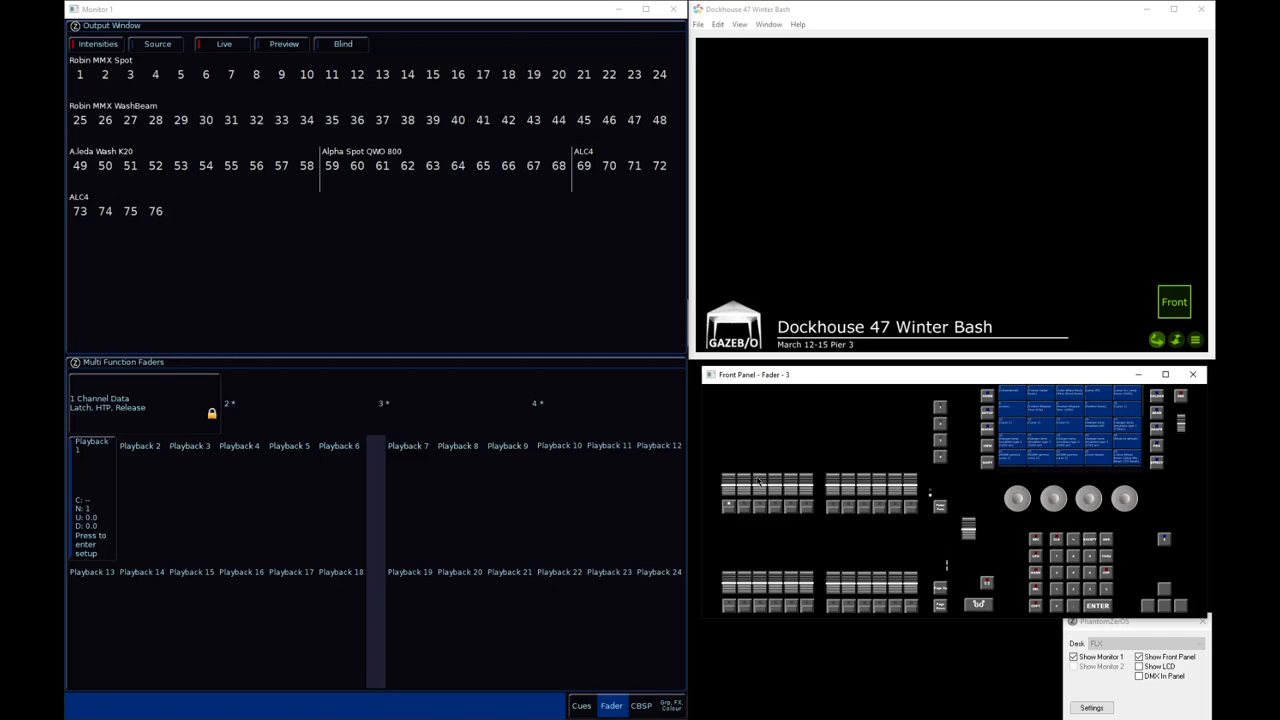
key("m")
left_click(1147, 667)
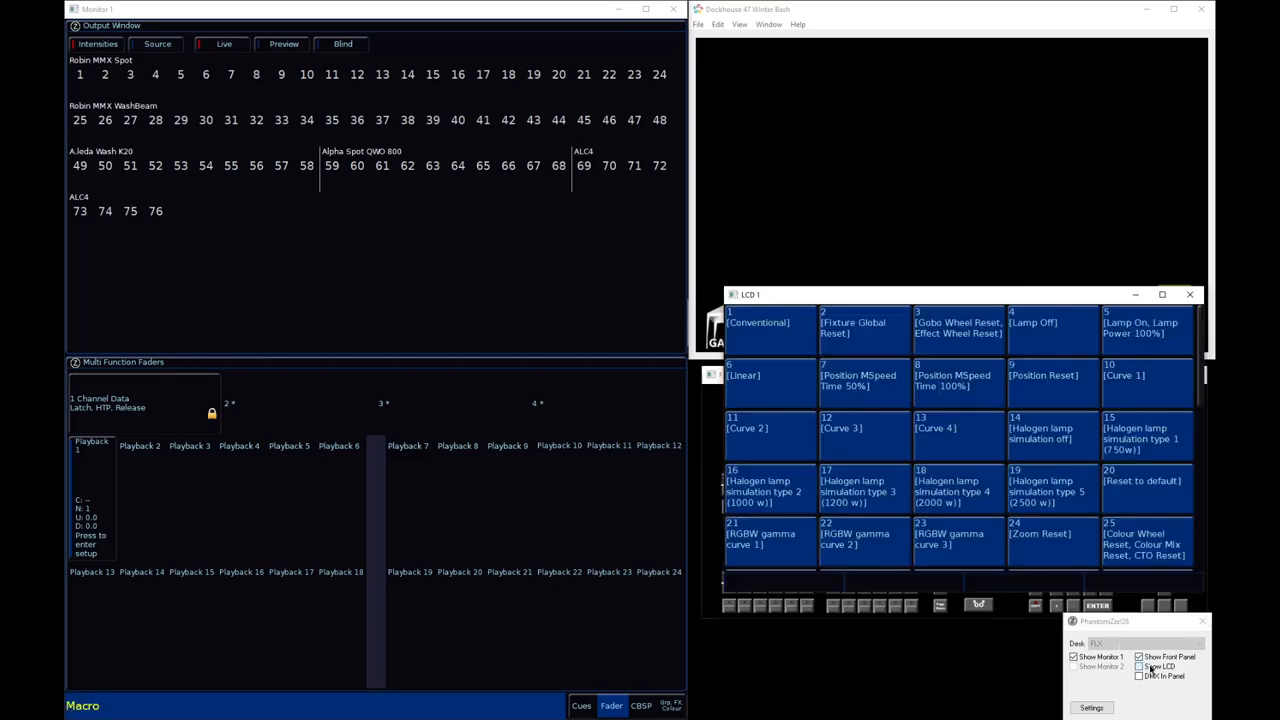
left_click_drag(988, 297, 988, 32)
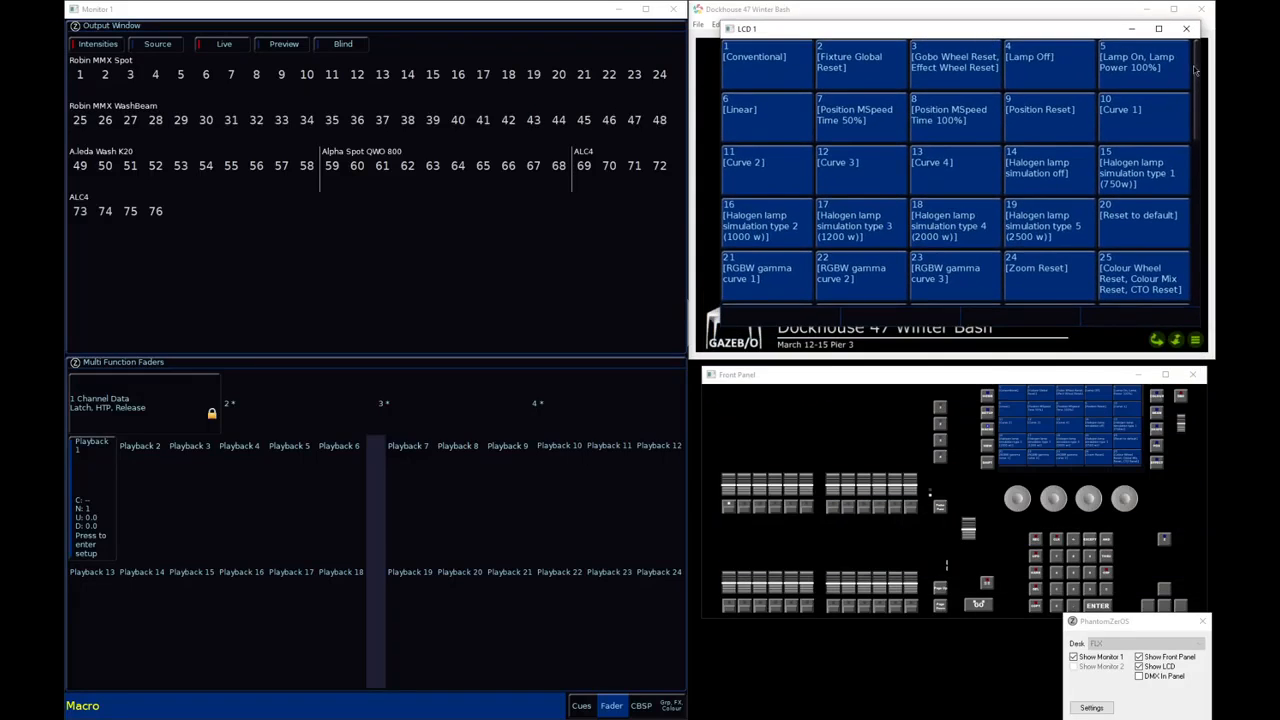
left_click_drag(1196, 70, 1190, 268)
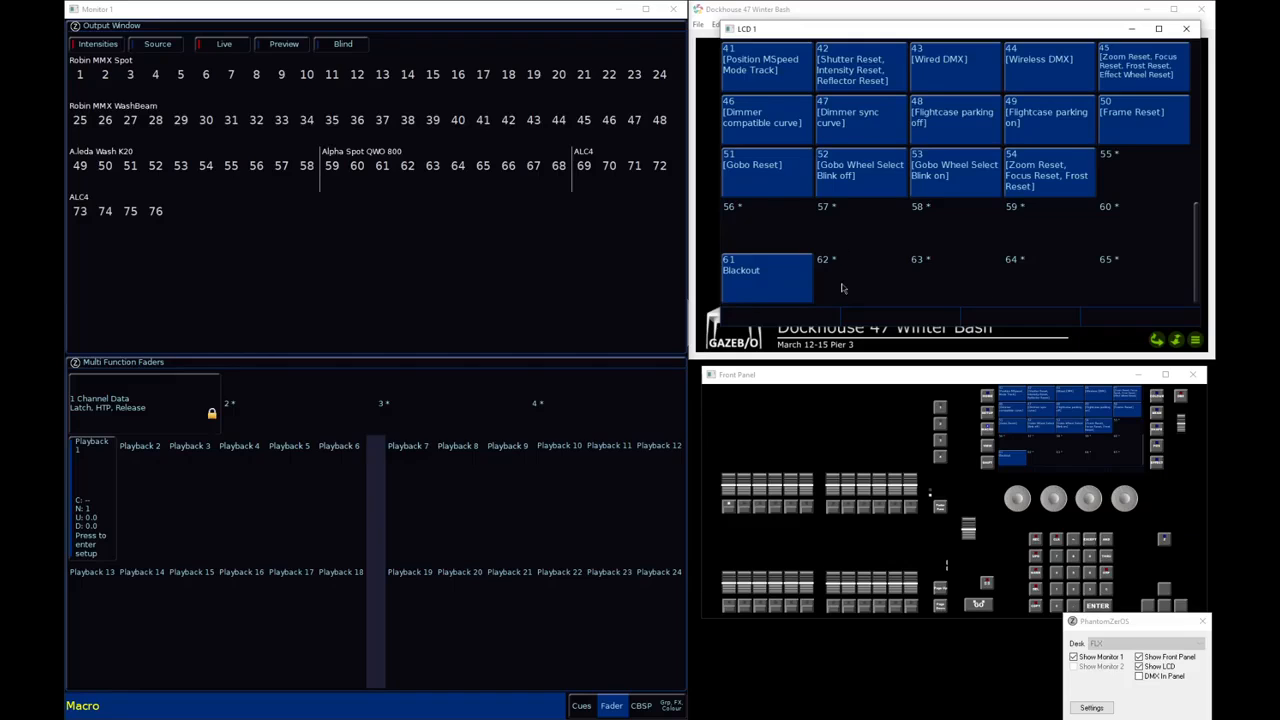
left_click(1186, 28)
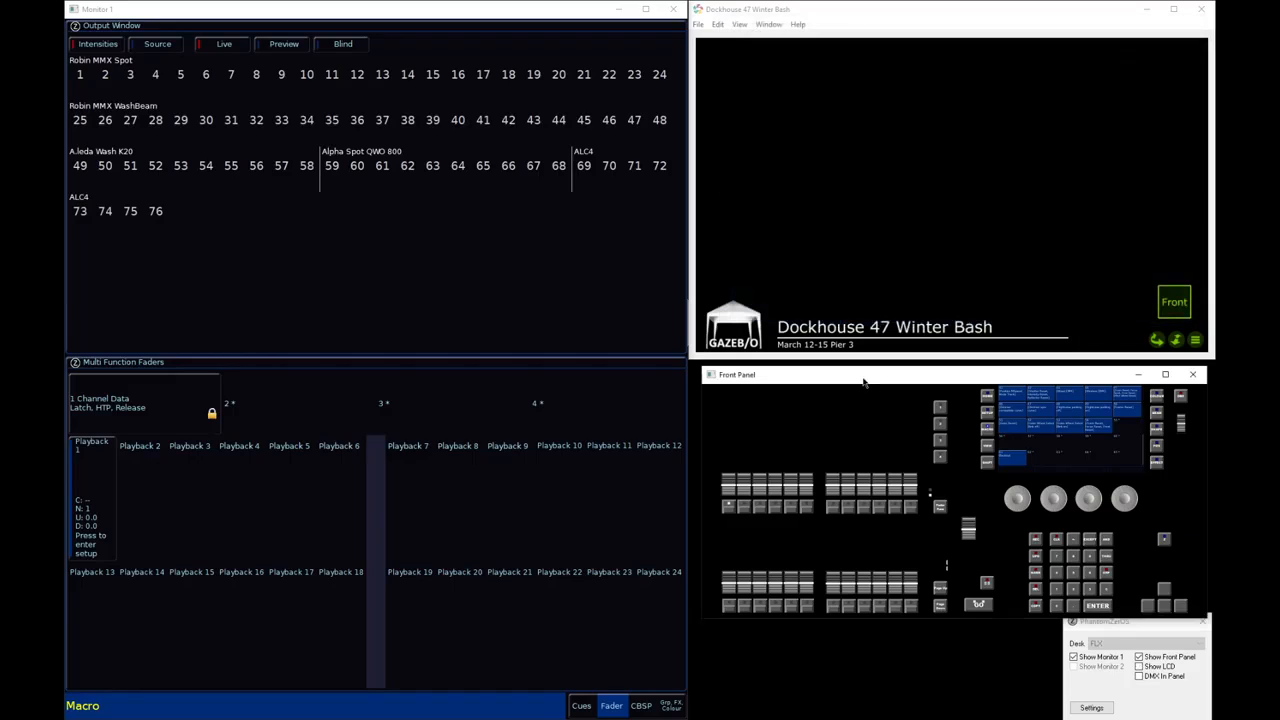
type("61")
type("rd")
left_click(940, 426)
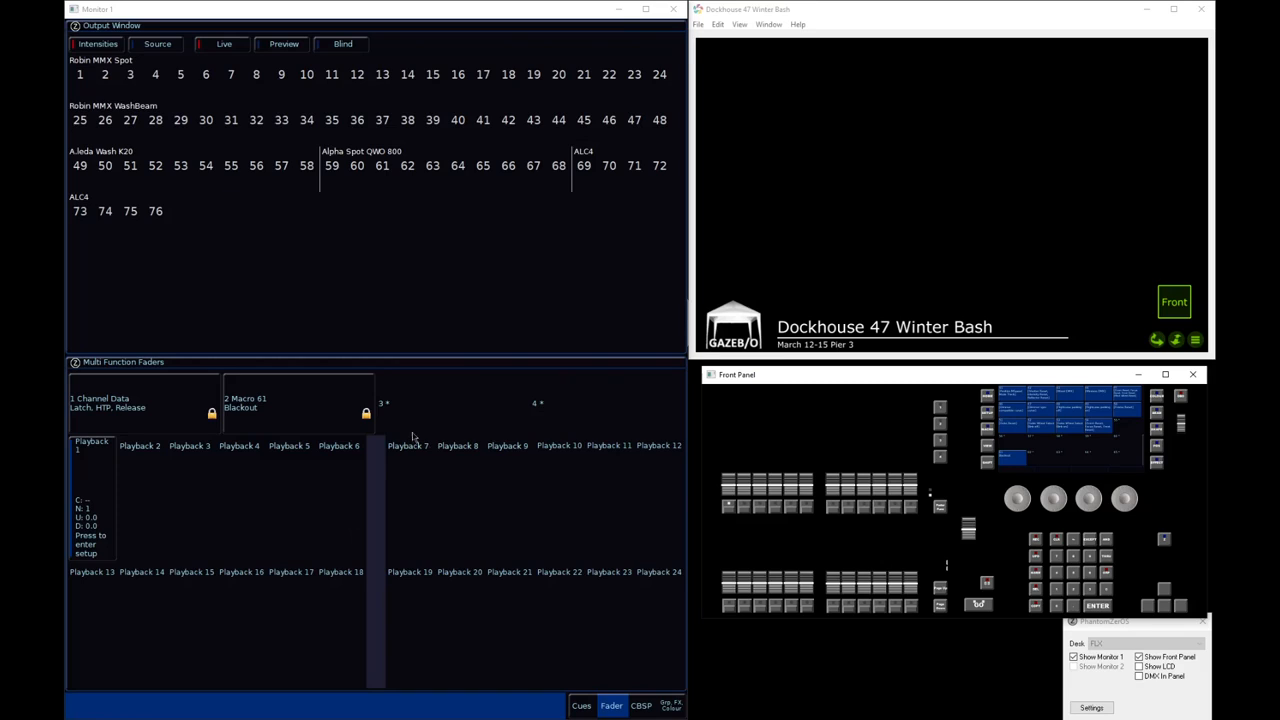
Select fixtures 49 through 58 and set their intensity to full
left_click(418, 358)
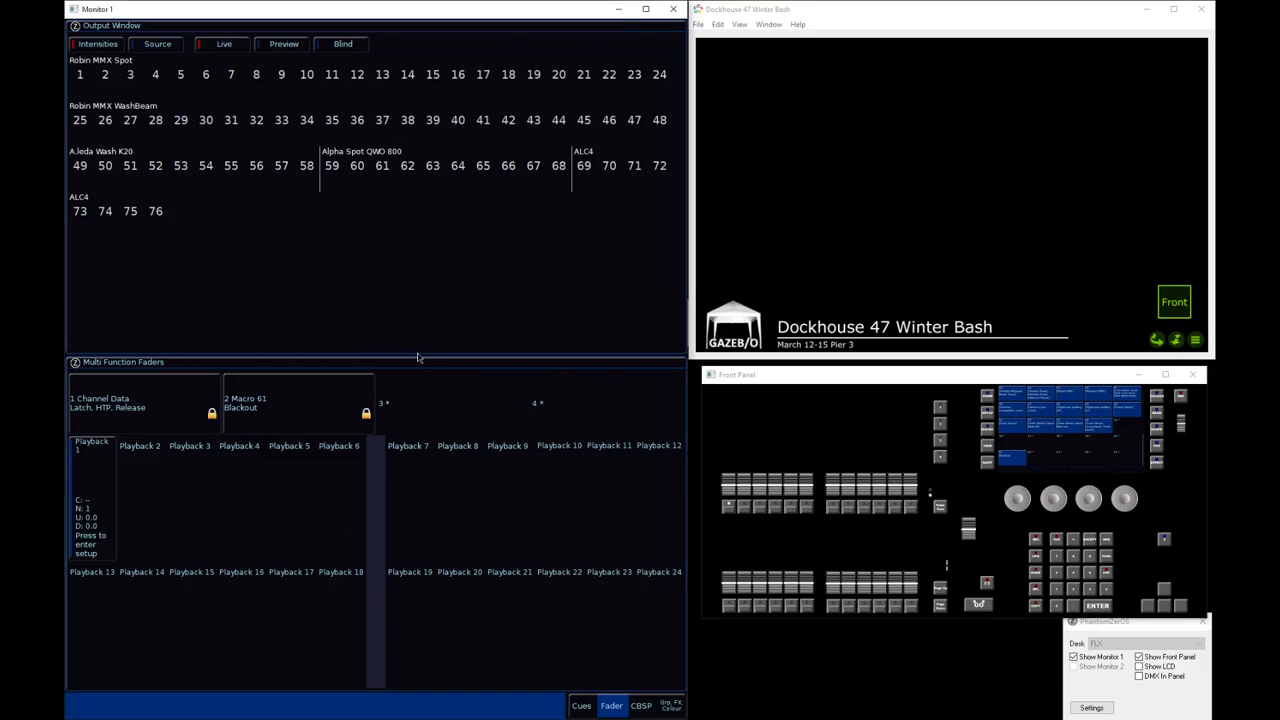
type("49t58")
key("a")
key("a")
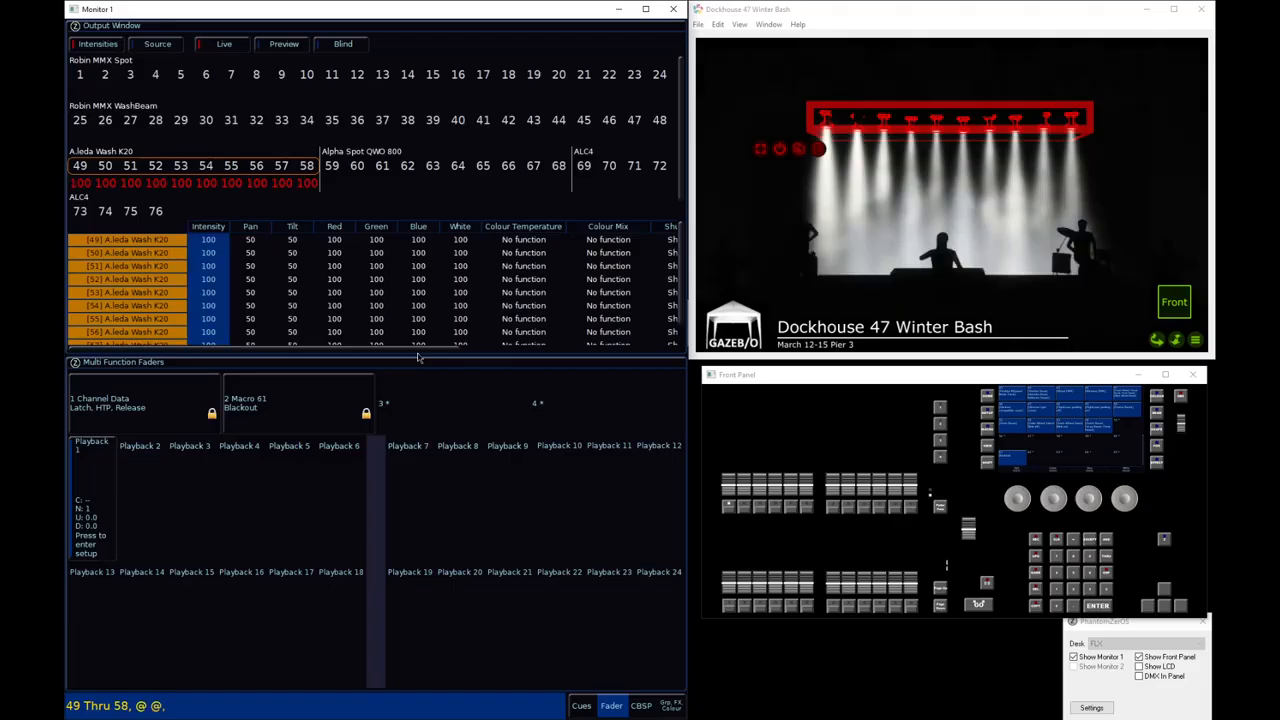
Apply colour palette 2 and position palette 3 to the selected wash fixtures
type("c")
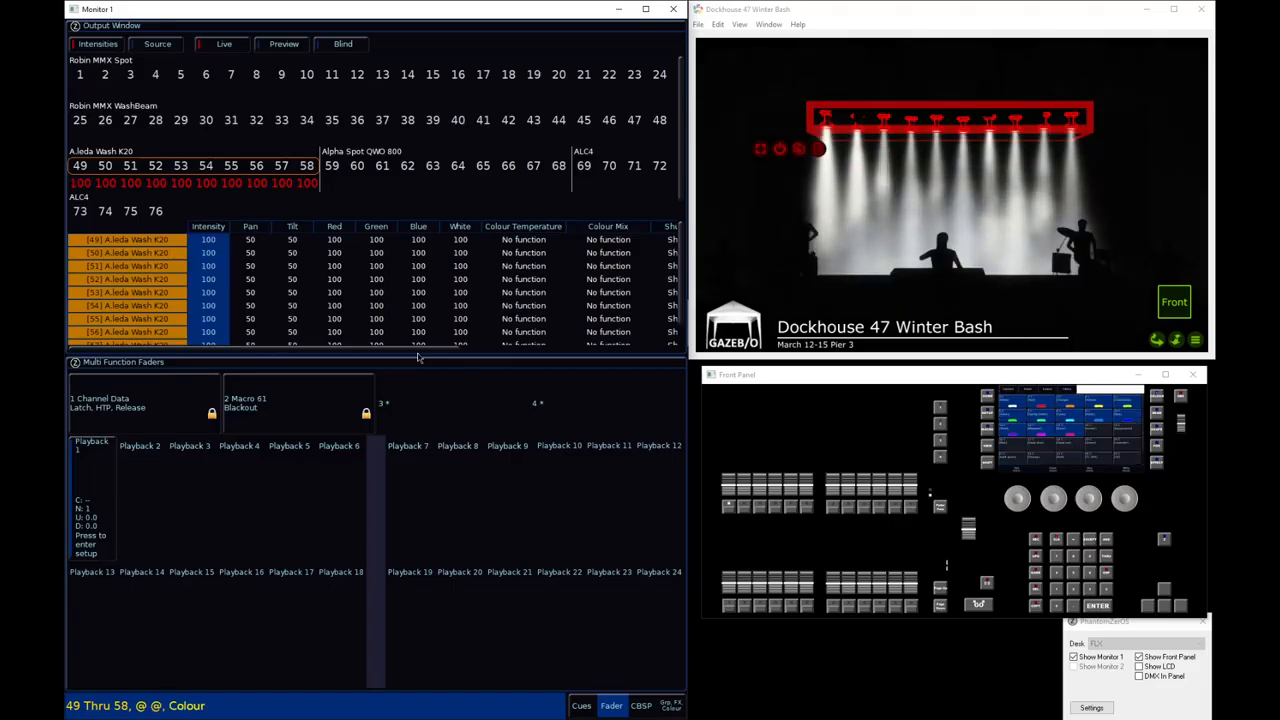
type("2")
key("Return")
type("p")
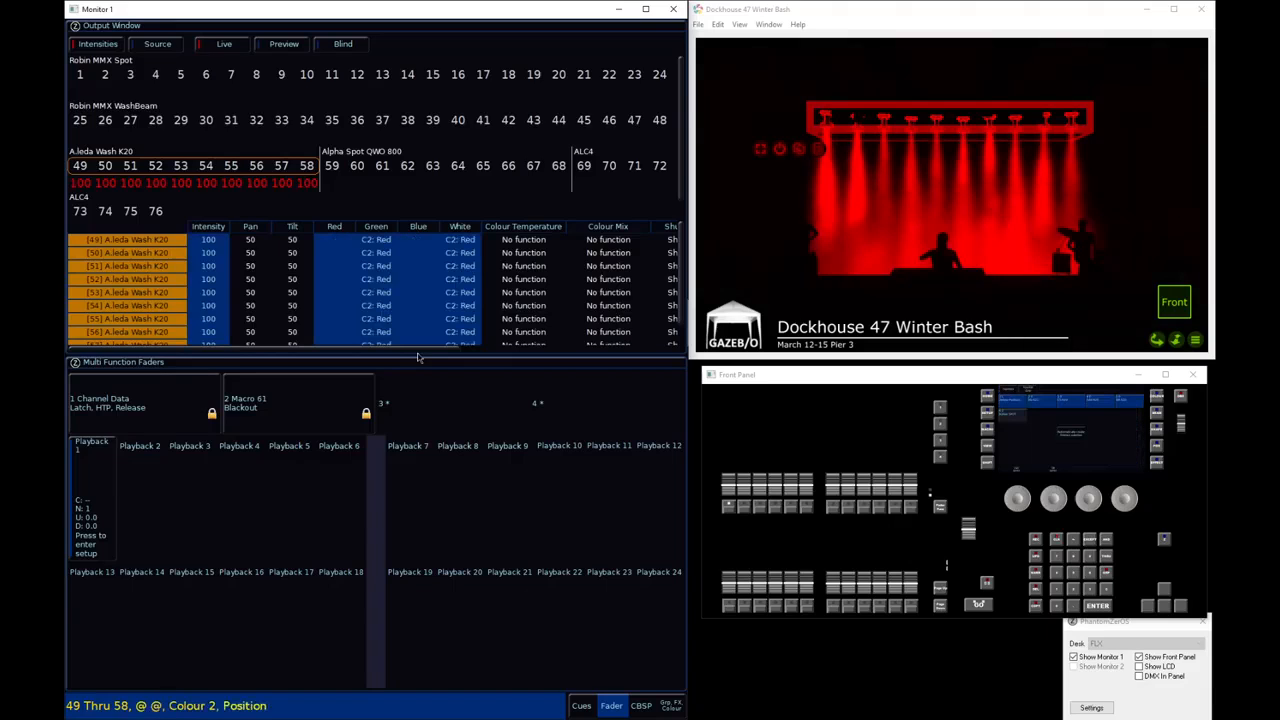
type("3")
key("Return")
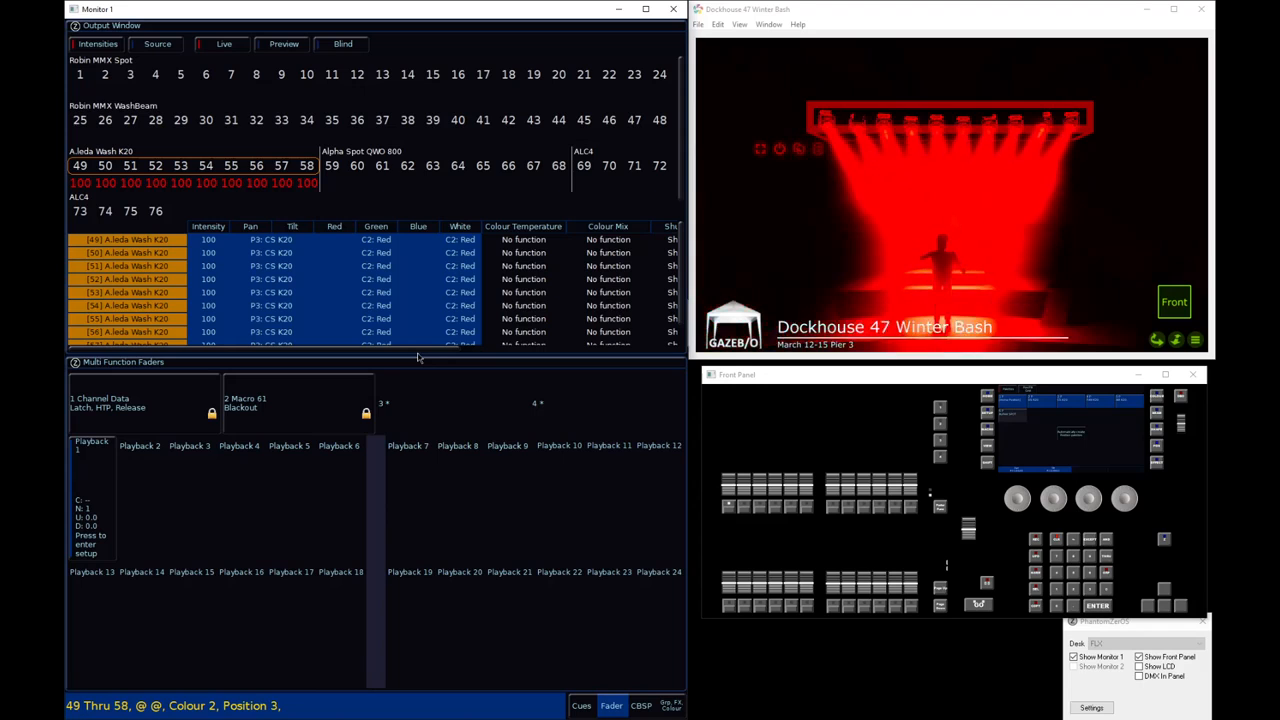
Record the look as the next cue, then run the Blackout macro from its user-definable key and clear the selection
key("r")
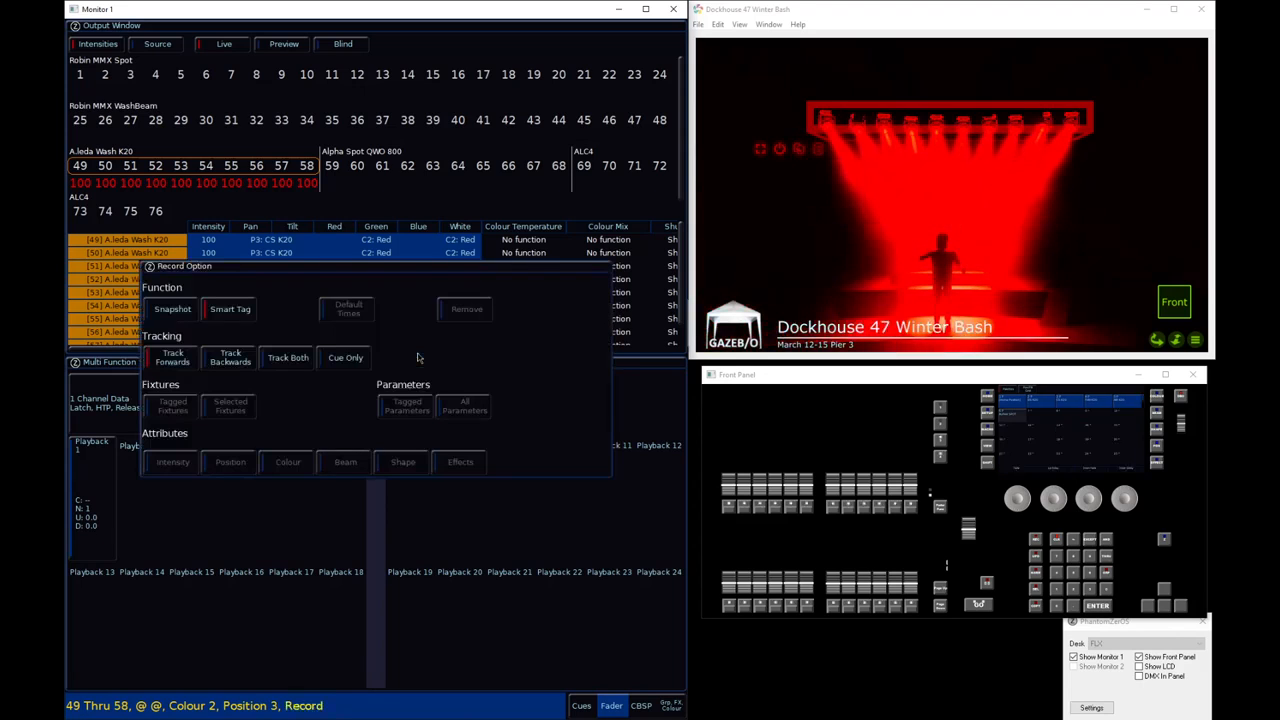
key("Return")
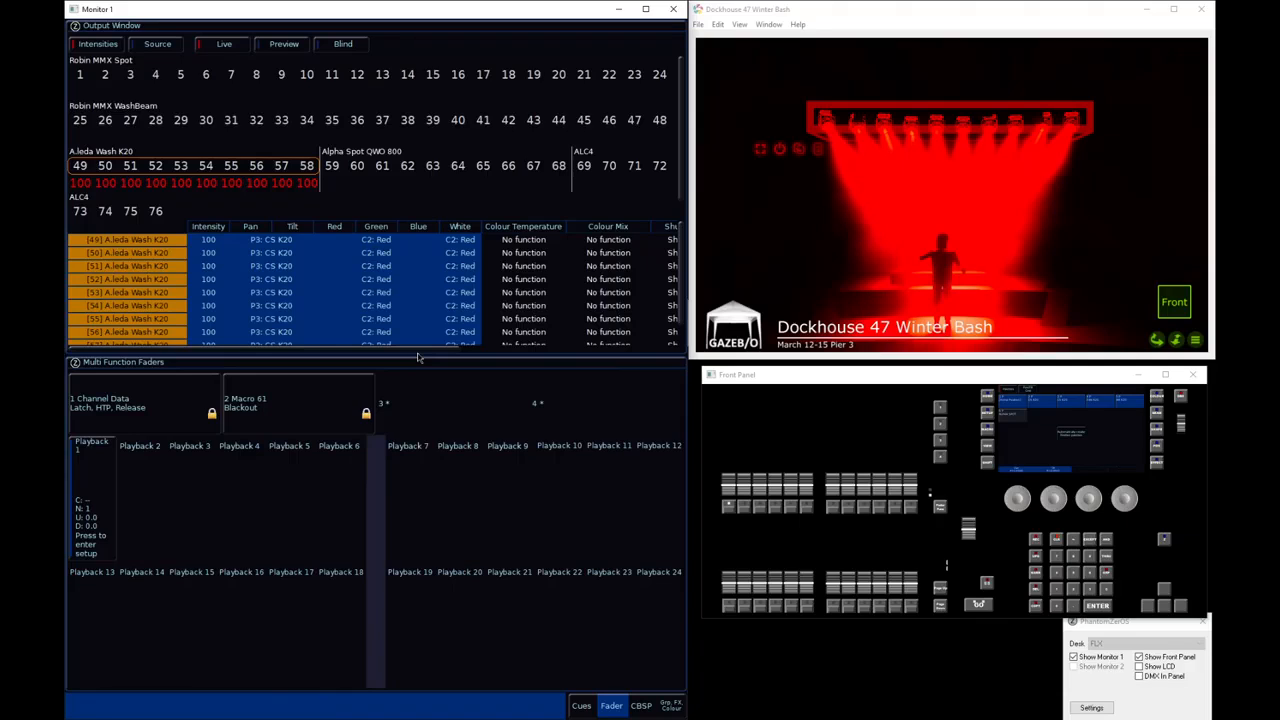
left_click(941, 428)
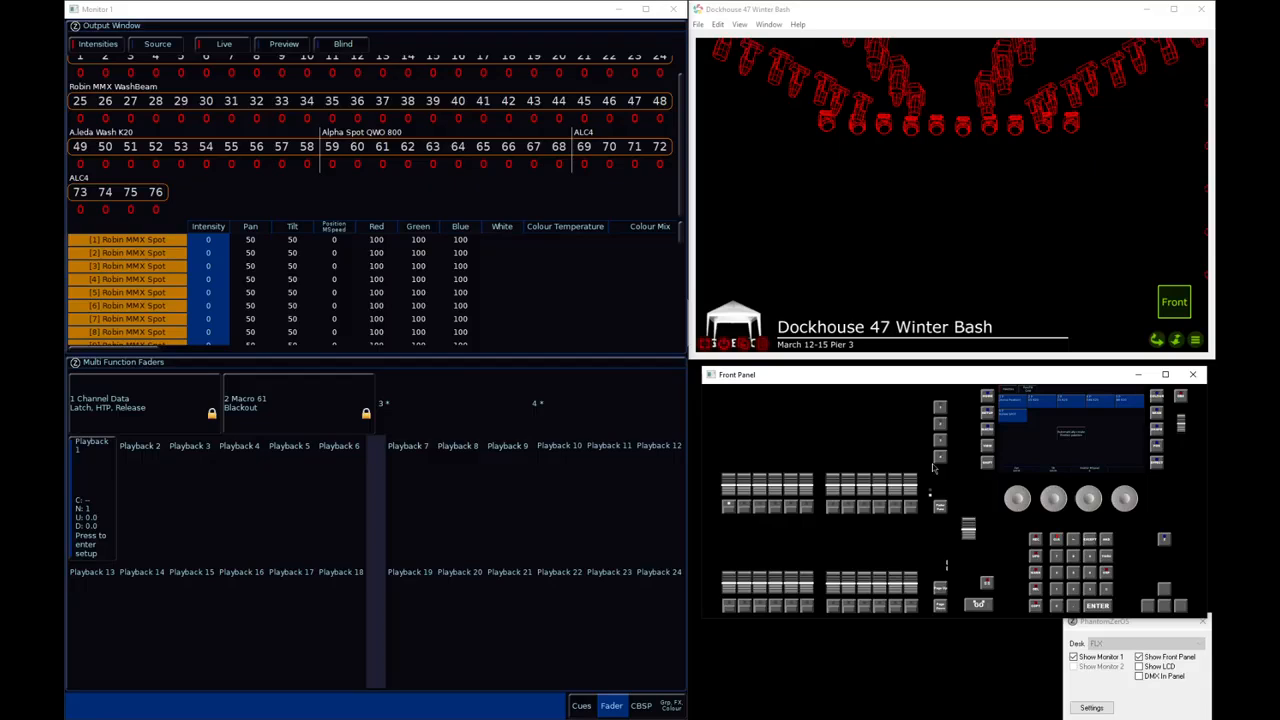
left_click(1057, 542)
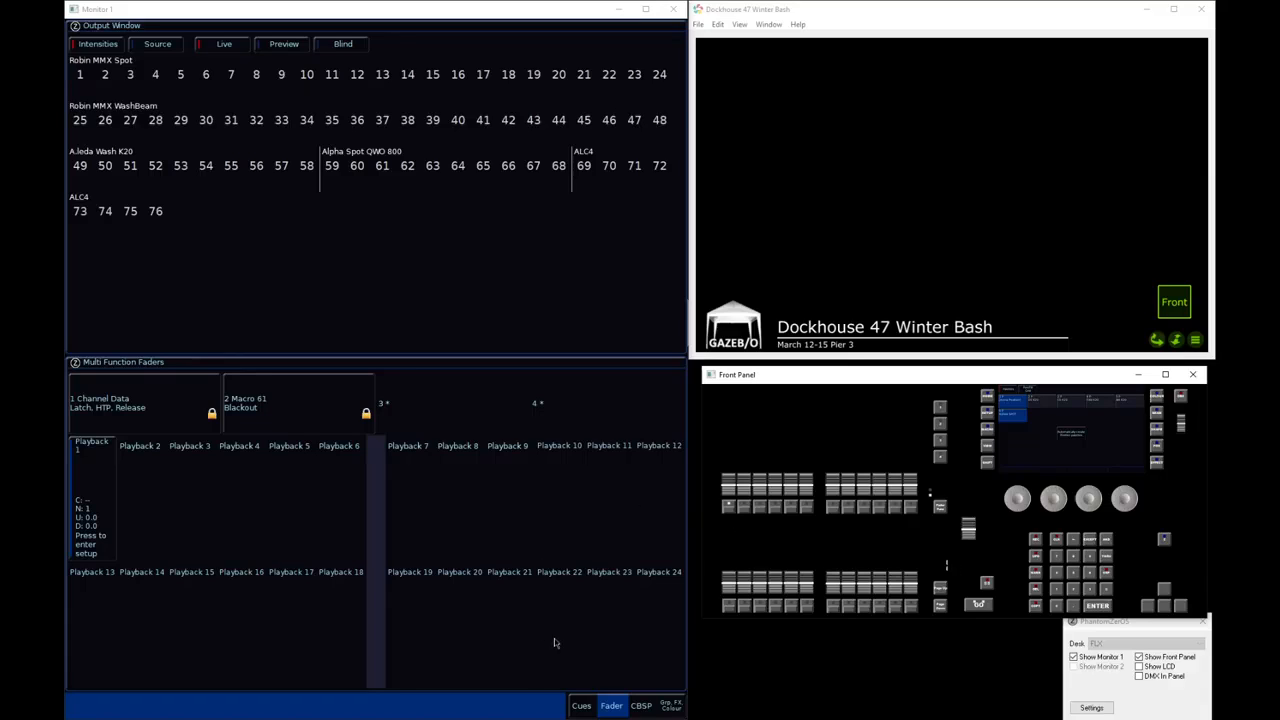
Show the master playback cue list and play it back from cue 1 through cue 3
left_click(579, 705)
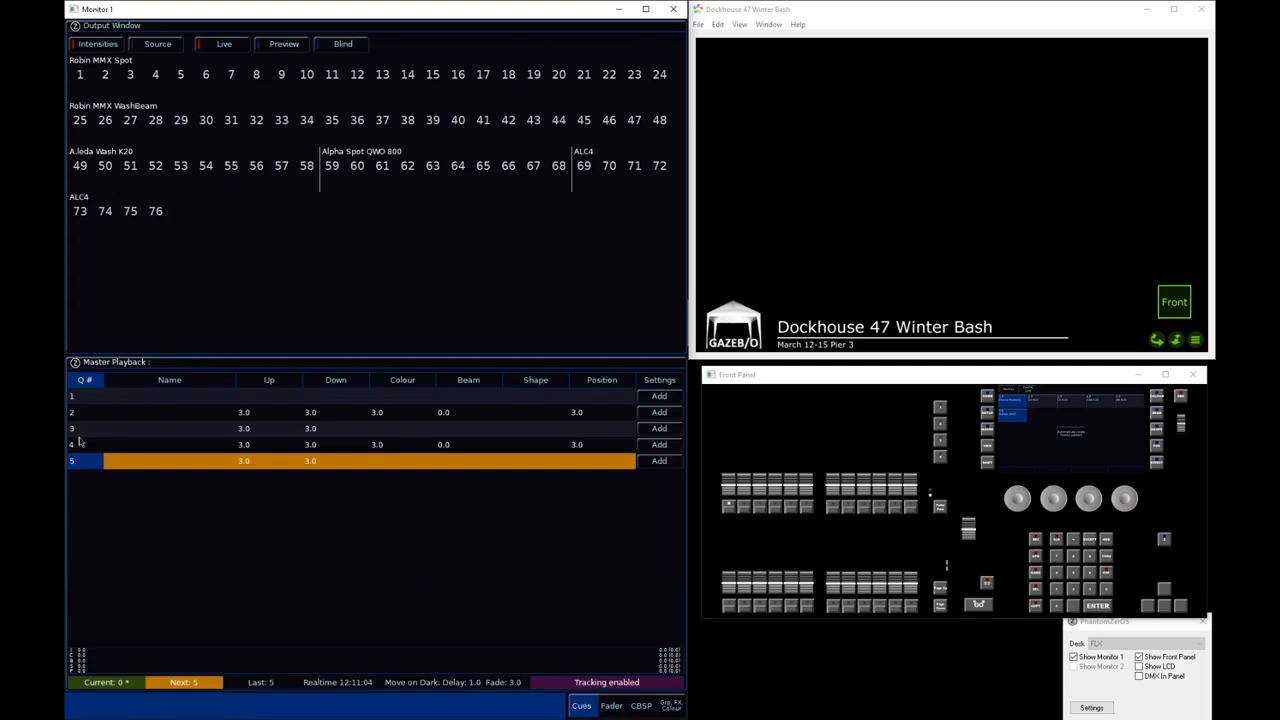
key("space")
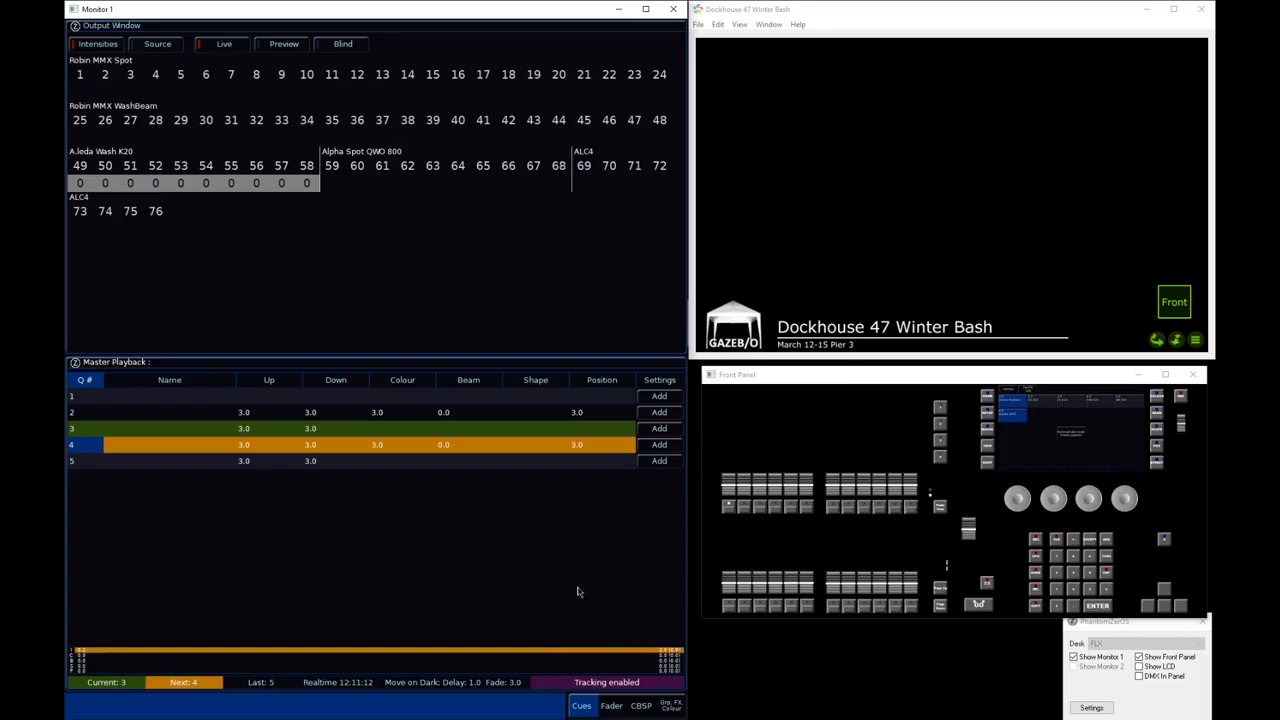
left_click(83, 396)
key("space")
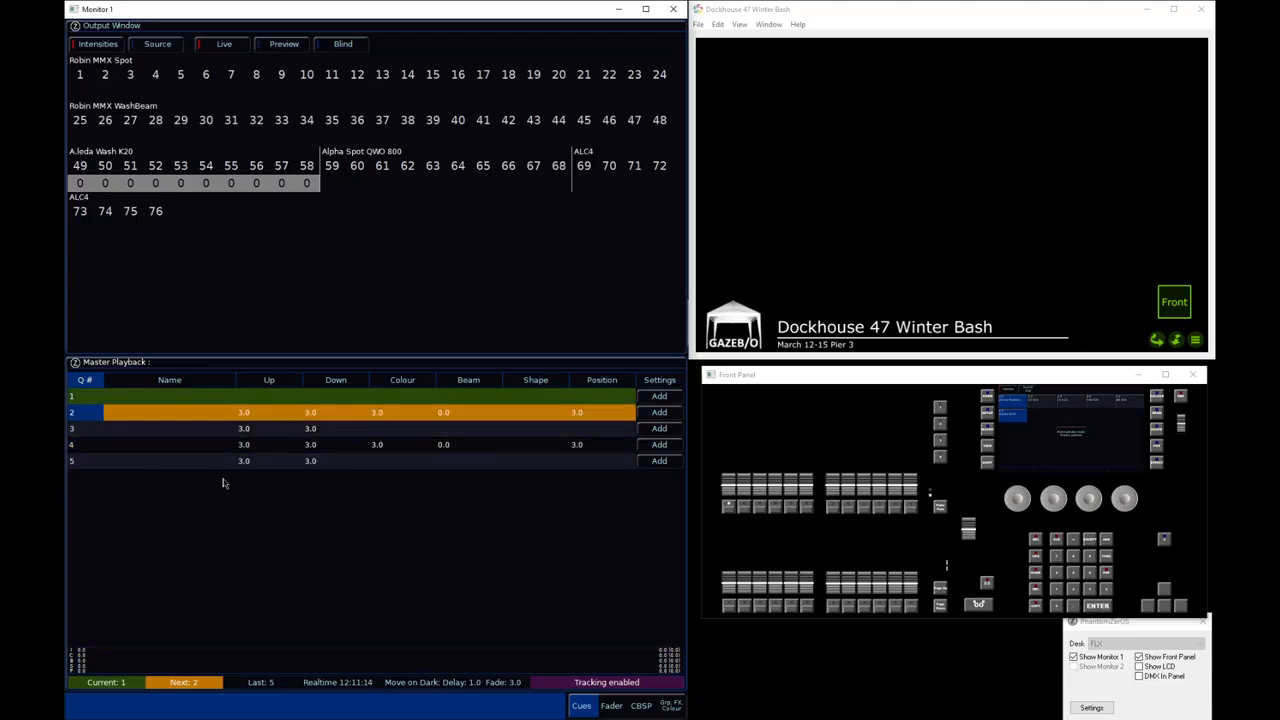
key("space")
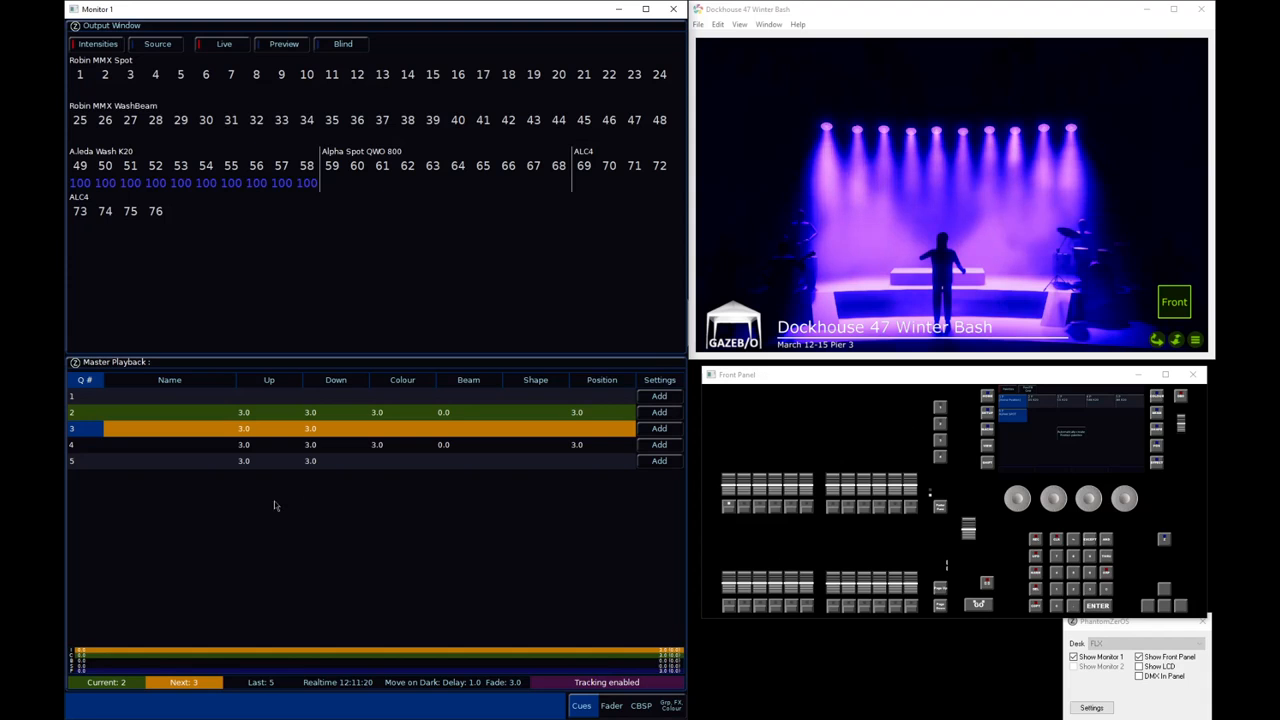
key("space")
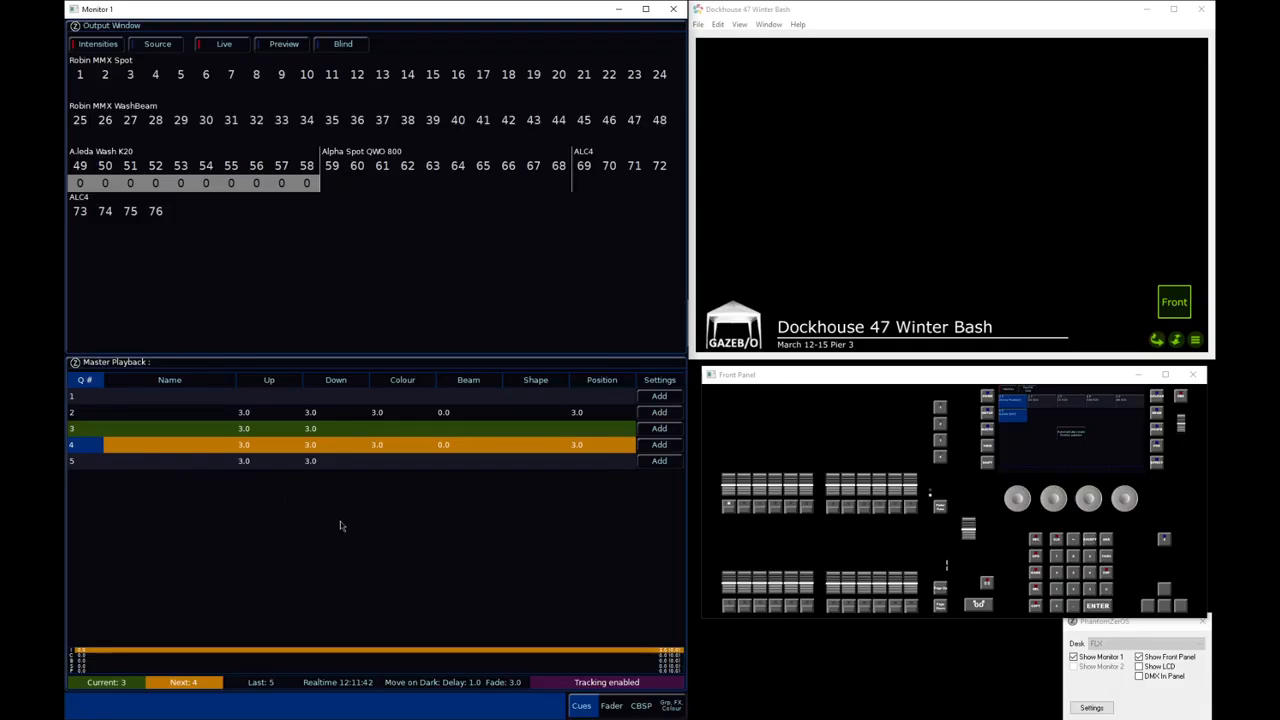
Record macro 62 as button pushes, capturing a fader Page Up
key("r")
key("m")
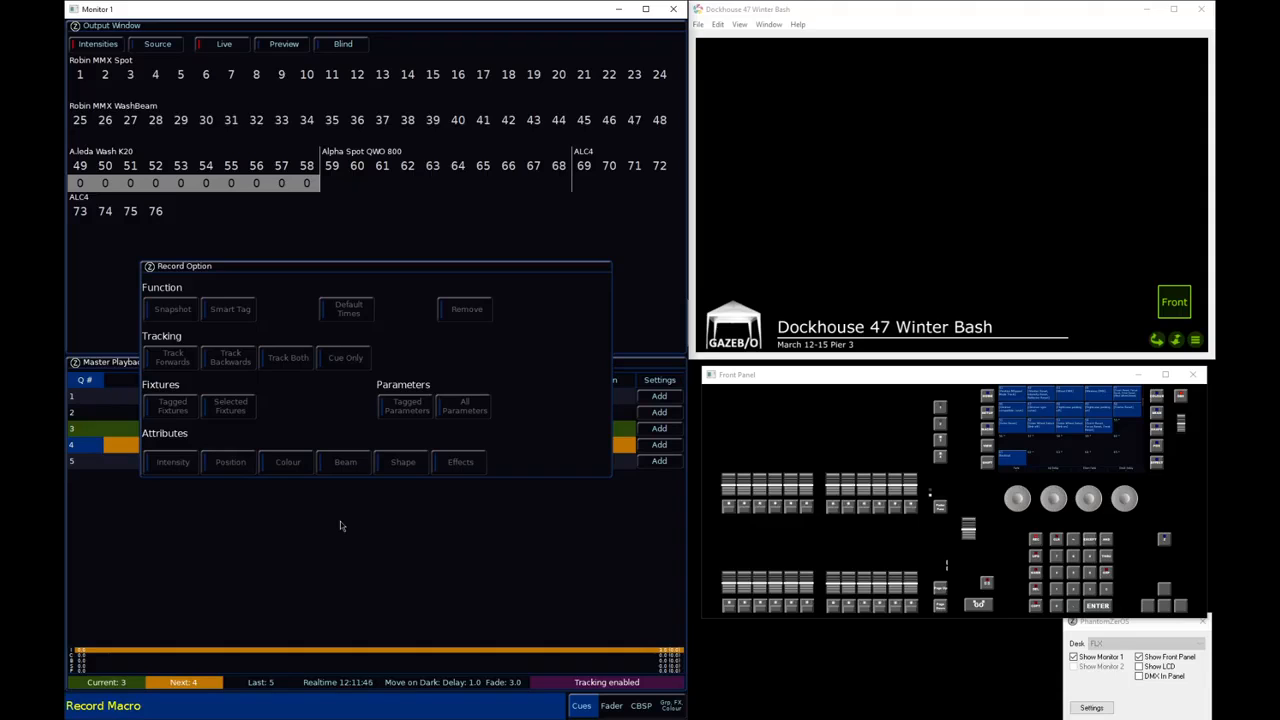
type("62")
key("Return")
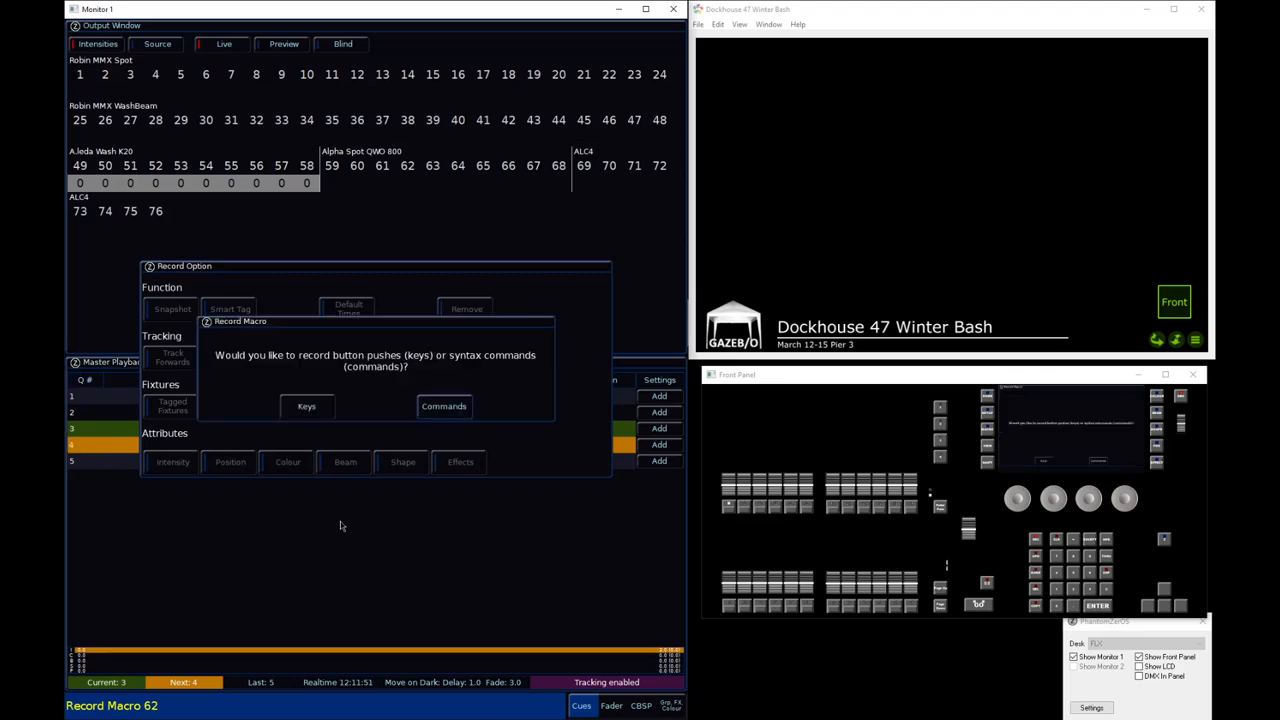
left_click(310, 408)
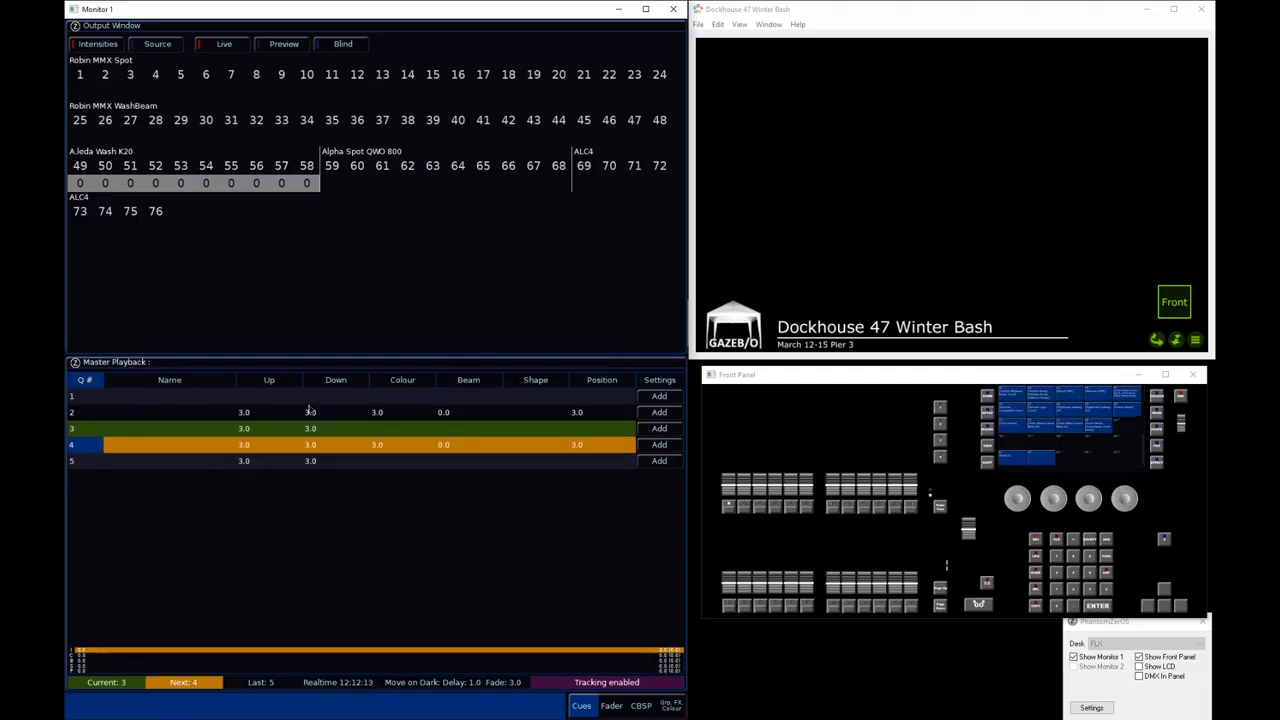
left_click(940, 590)
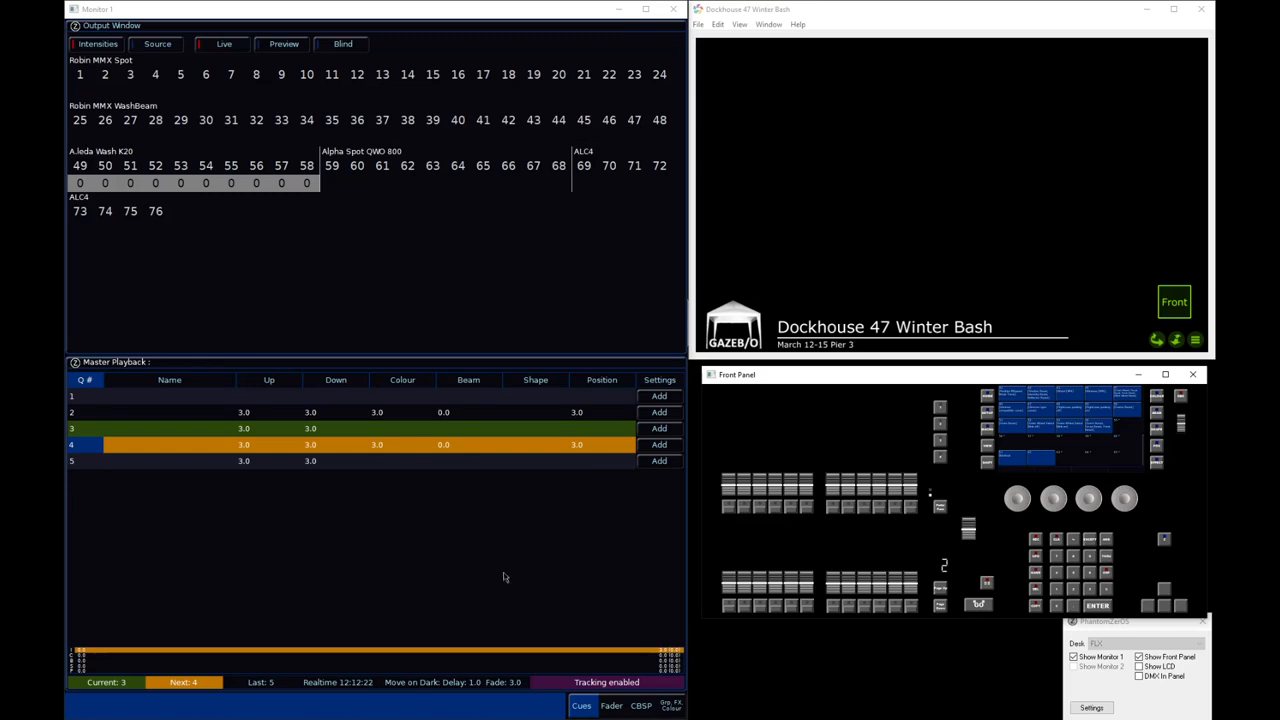
Name macro 62 "Page Up"
type("nm62")
key("Return")
type("Page Up")
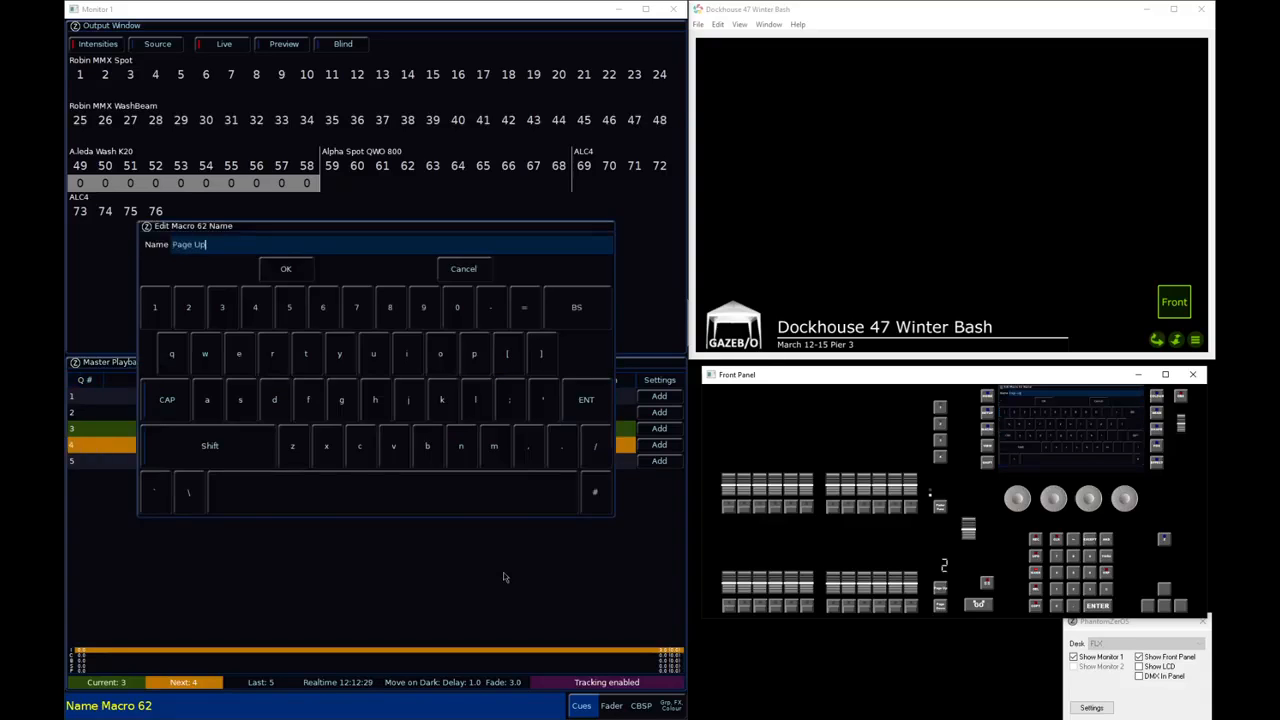
key("Return")
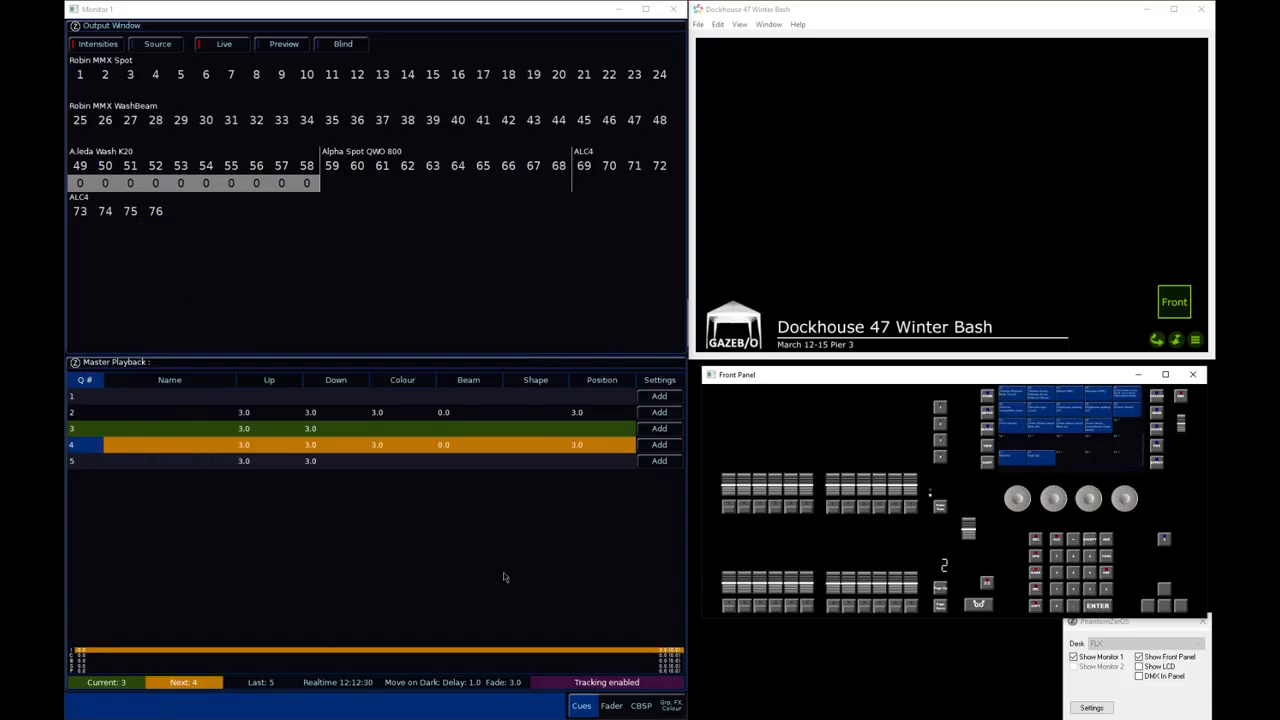
Return to fader page 1 and add macro 62 "Page Up" to the macro settings of cue 3
left_click(942, 606)
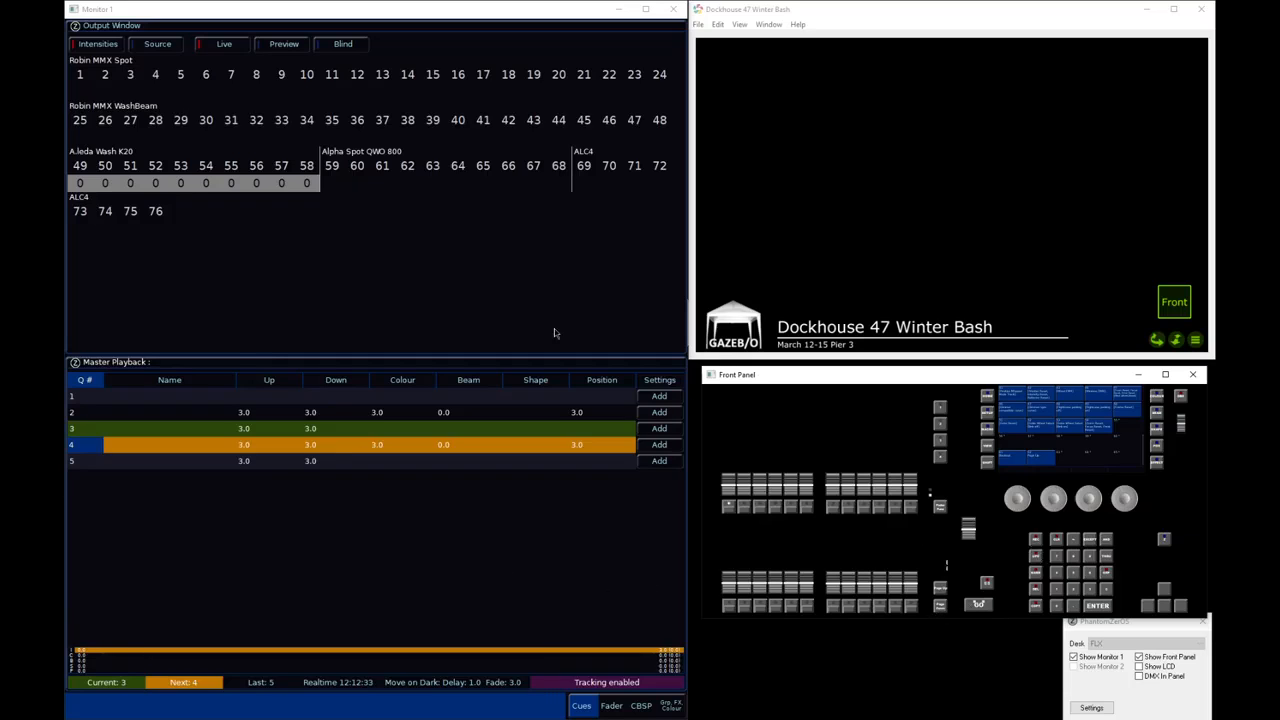
left_click(656, 430)
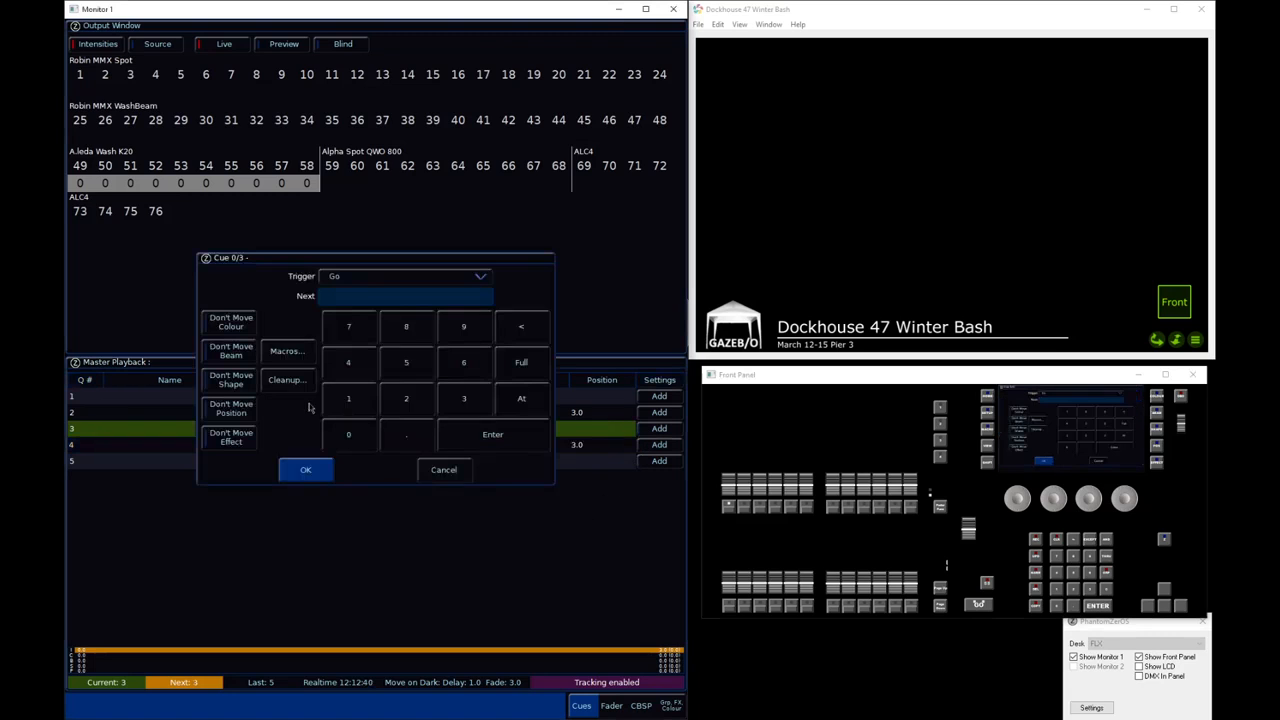
left_click(288, 353)
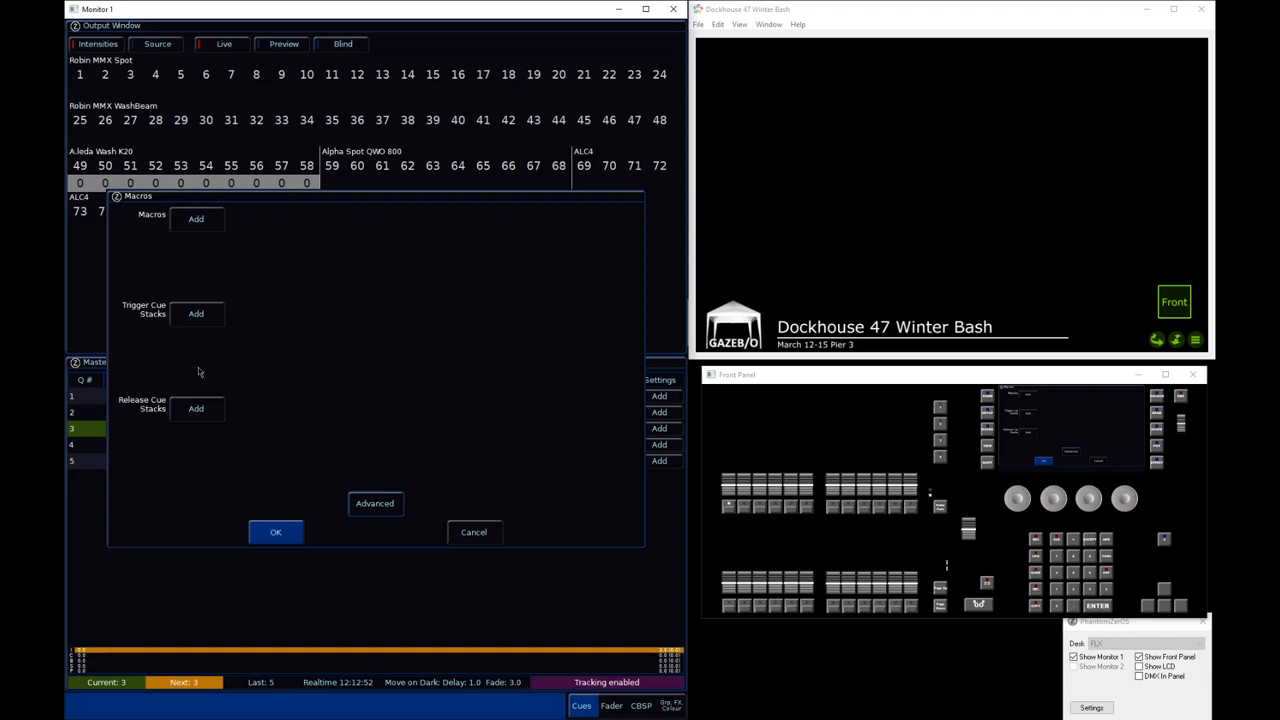
left_click(197, 219)
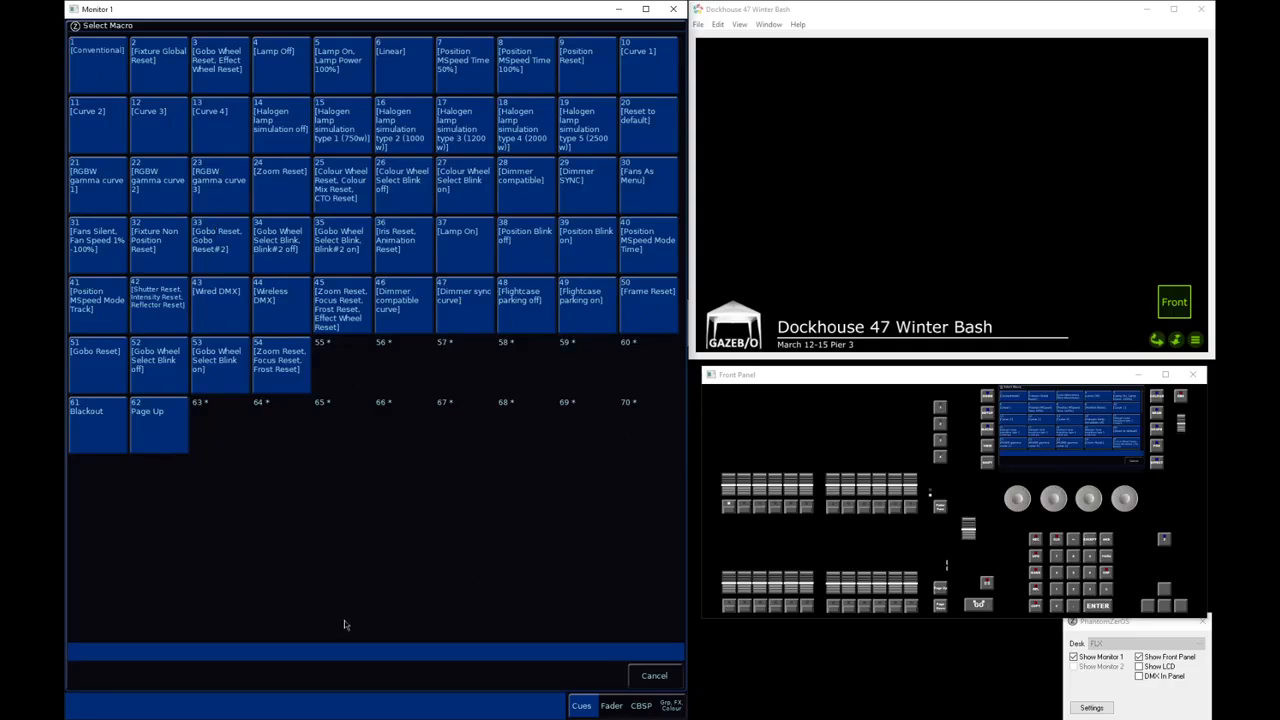
left_click(157, 428)
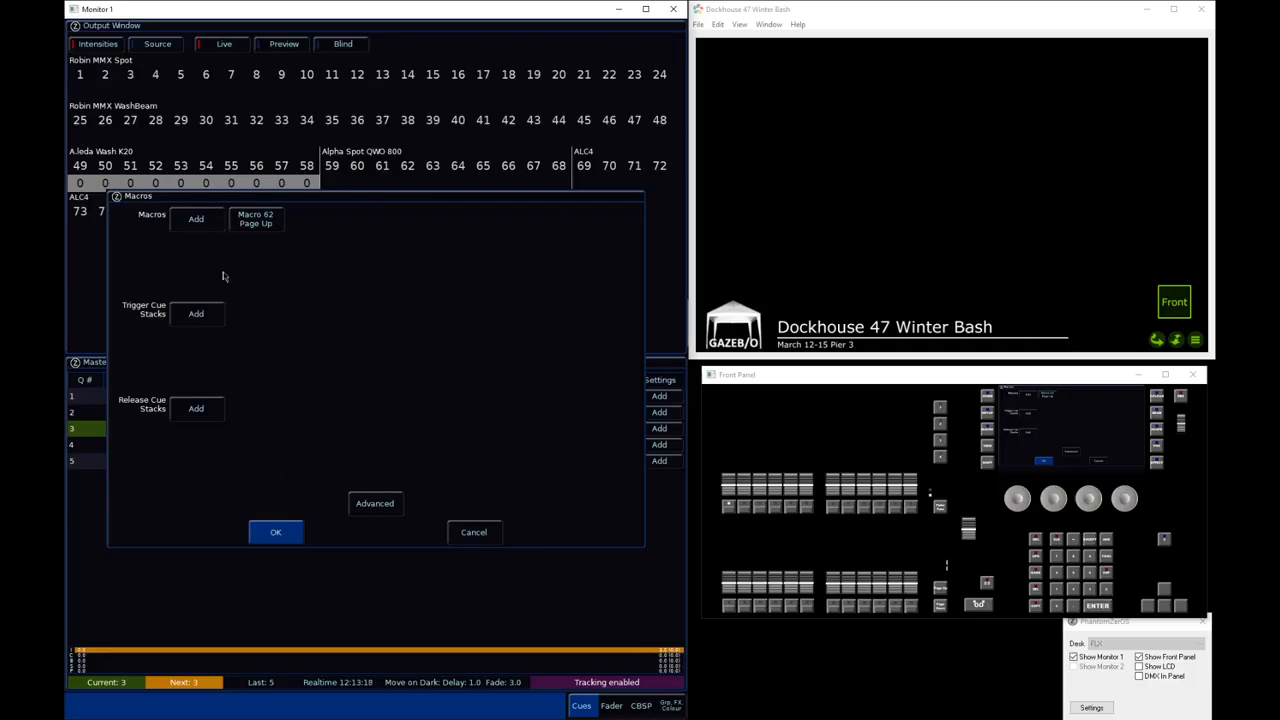
left_click(202, 224)
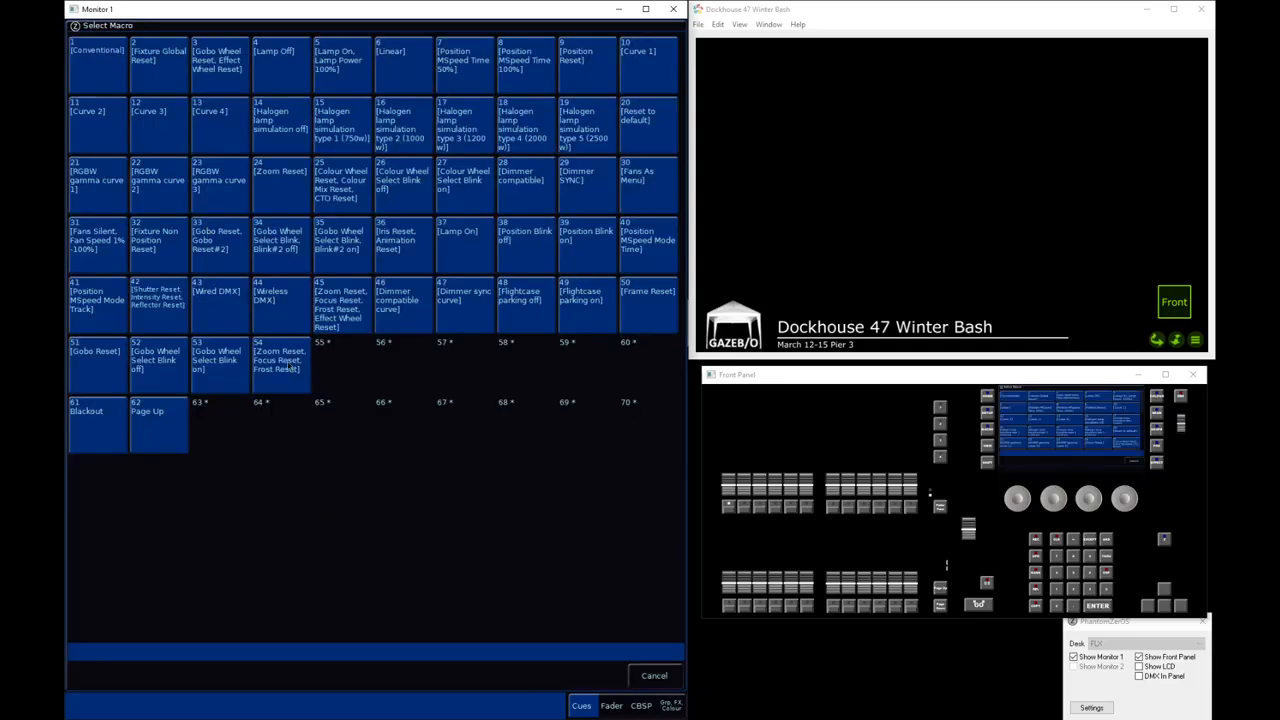
left_click(645, 677)
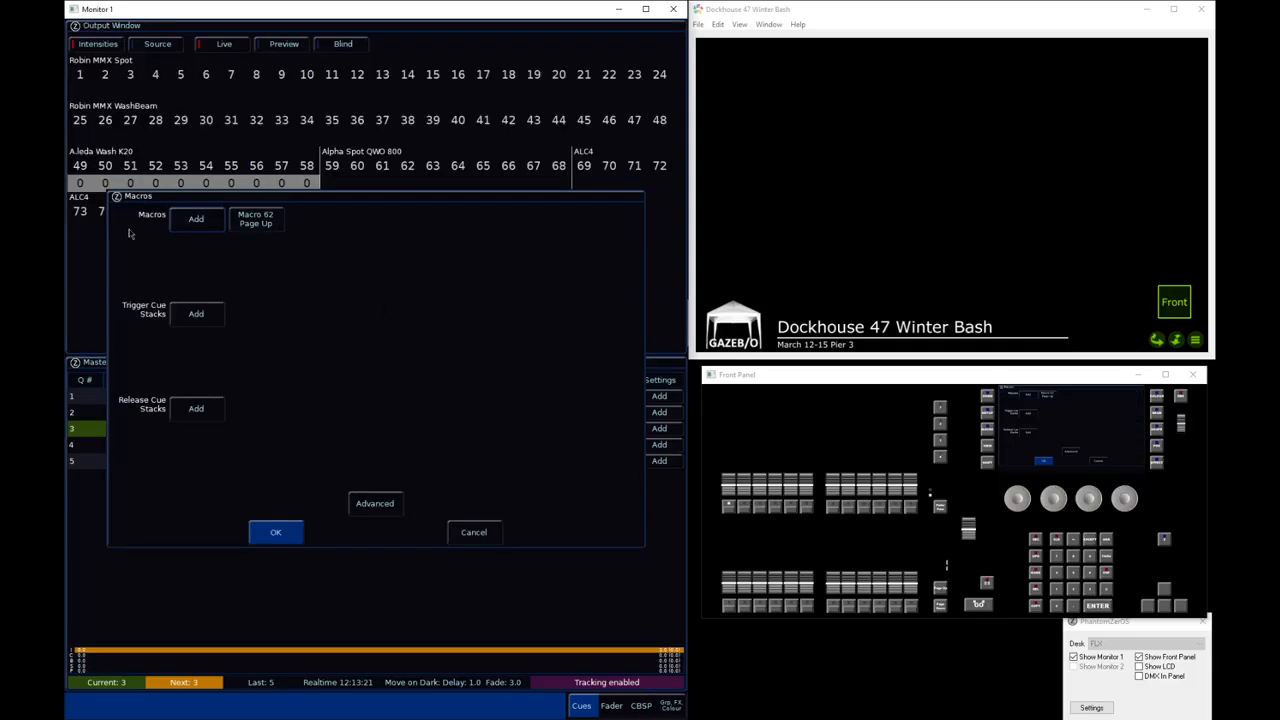
left_click(389, 507)
left_click(332, 240)
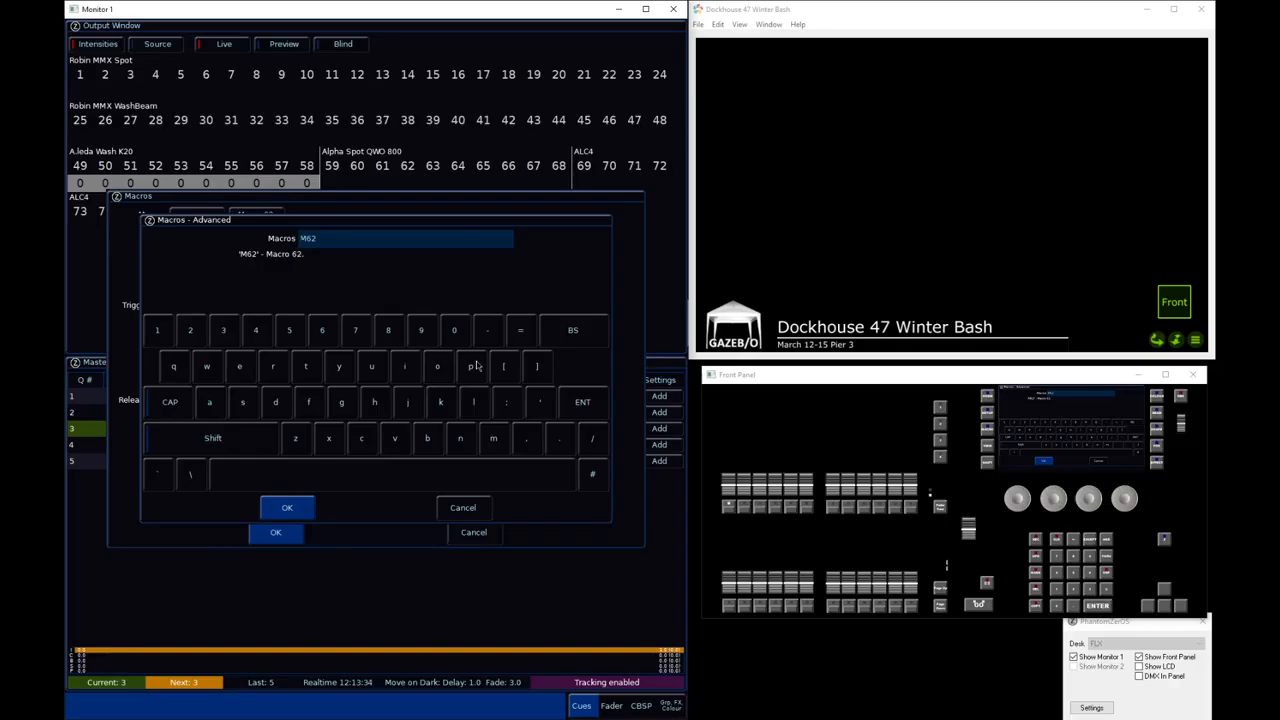
type("1:M2:M3")
left_click_drag(394, 244, 238, 245)
left_click(461, 511)
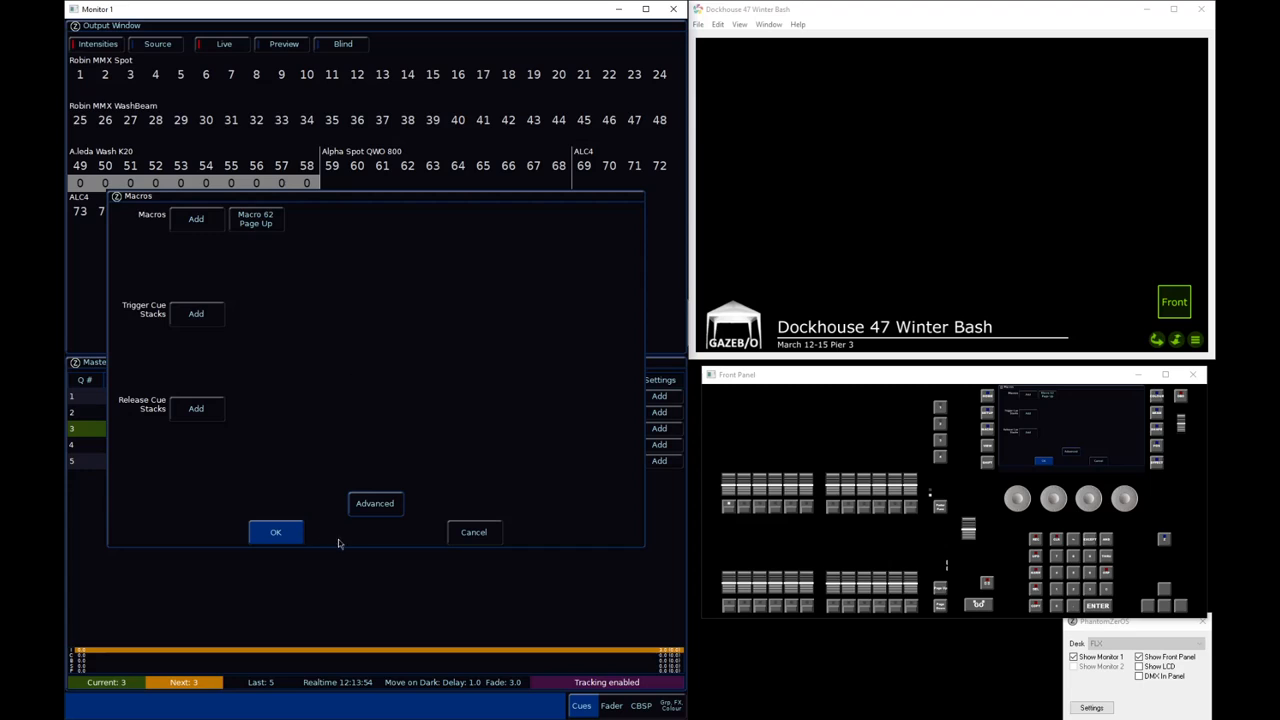
Apply cue 3's macro settings and play the master playback from cue 1 through cue 3
left_click(283, 538)
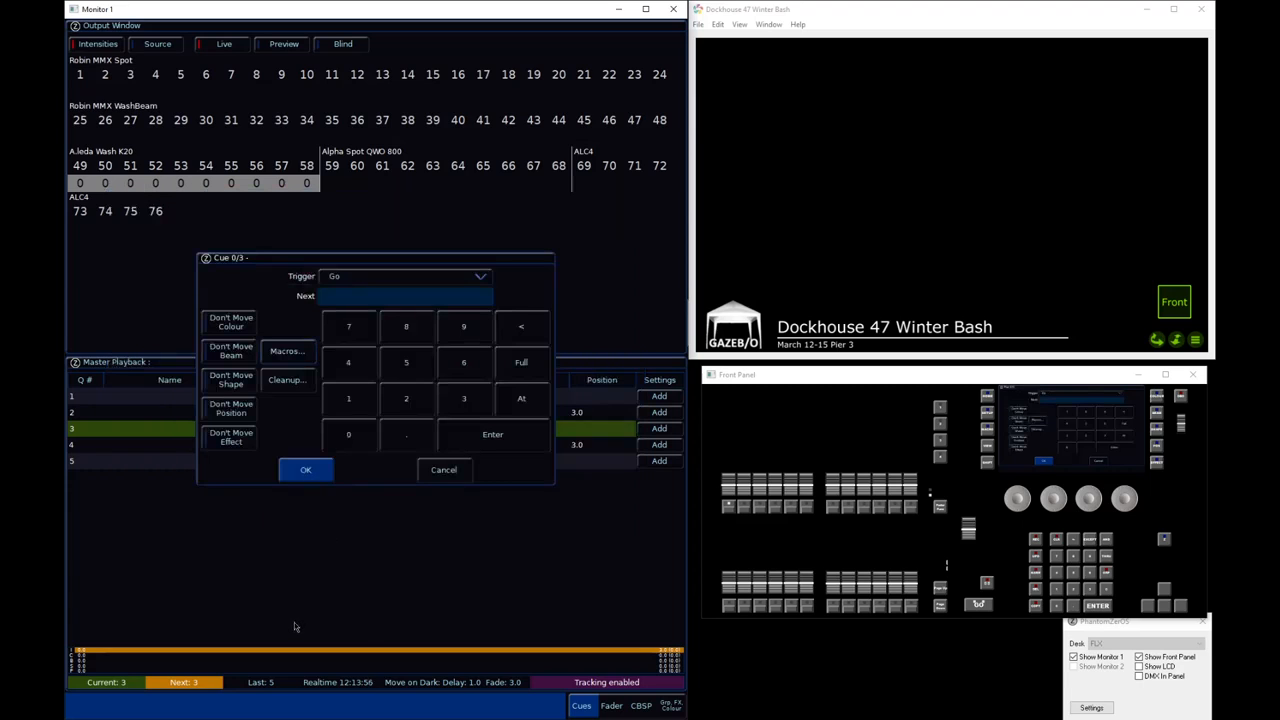
left_click(306, 472)
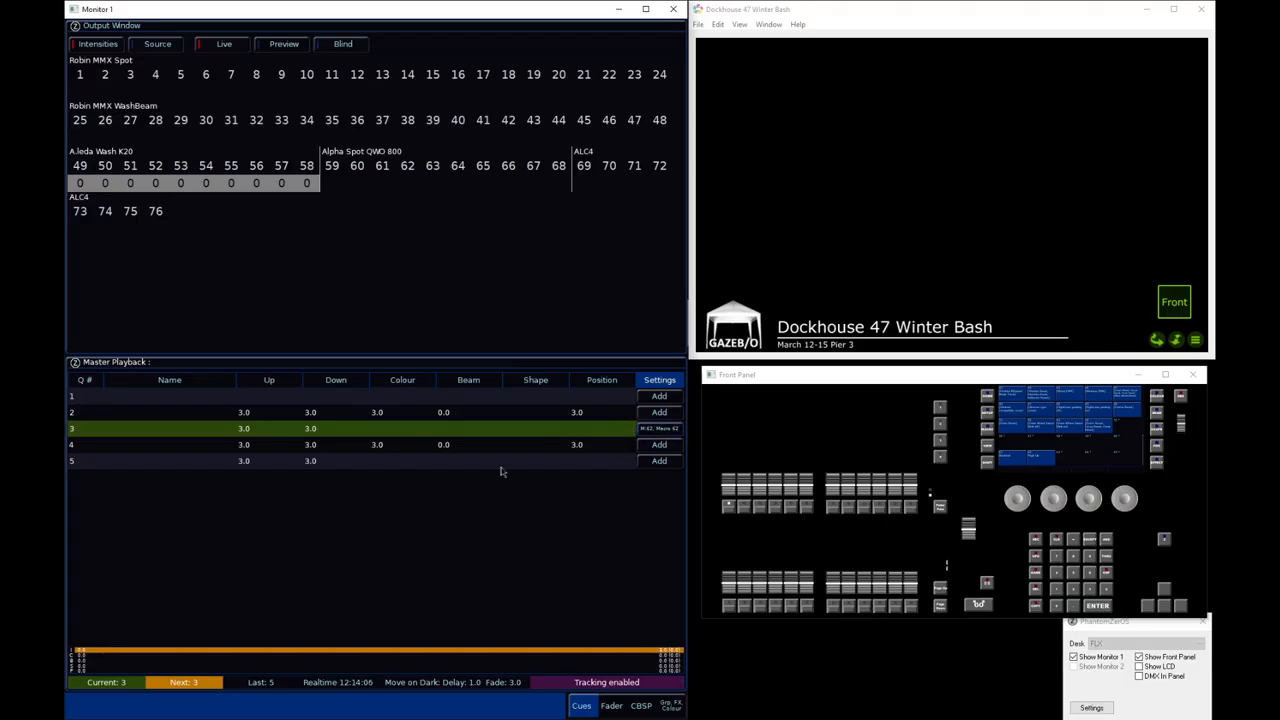
left_click(96, 414)
left_click(98, 398)
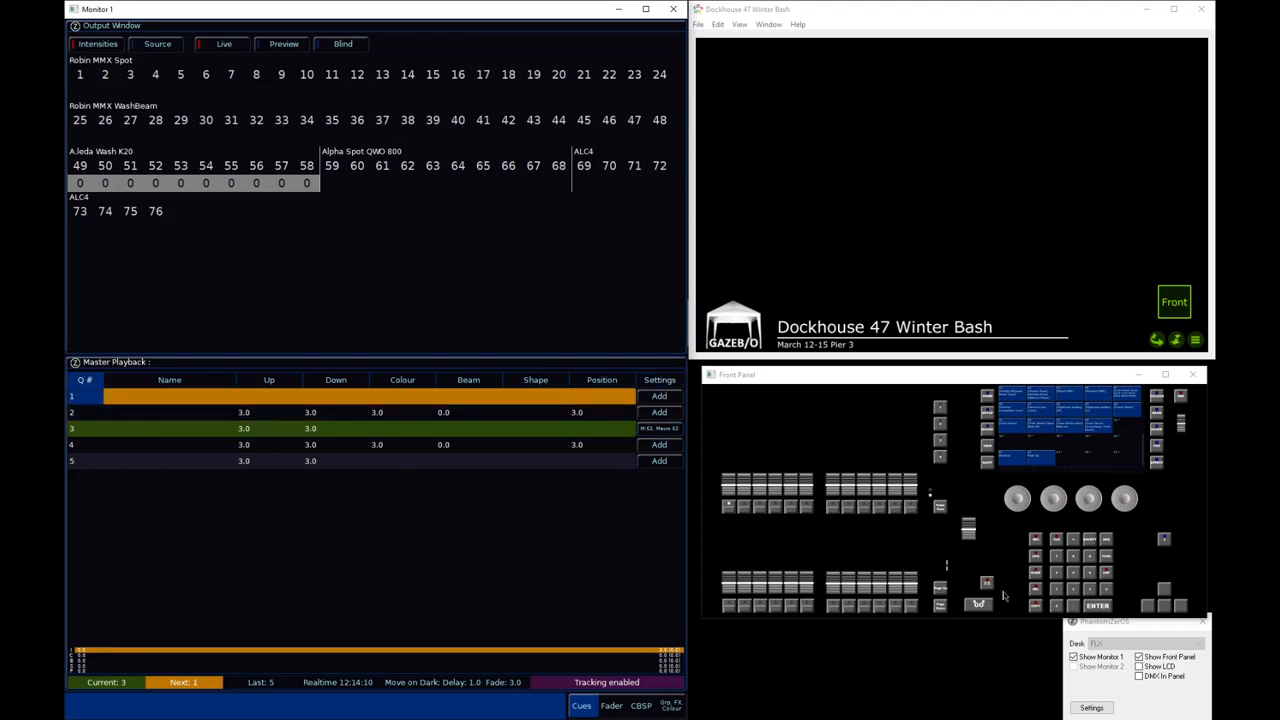
key("space")
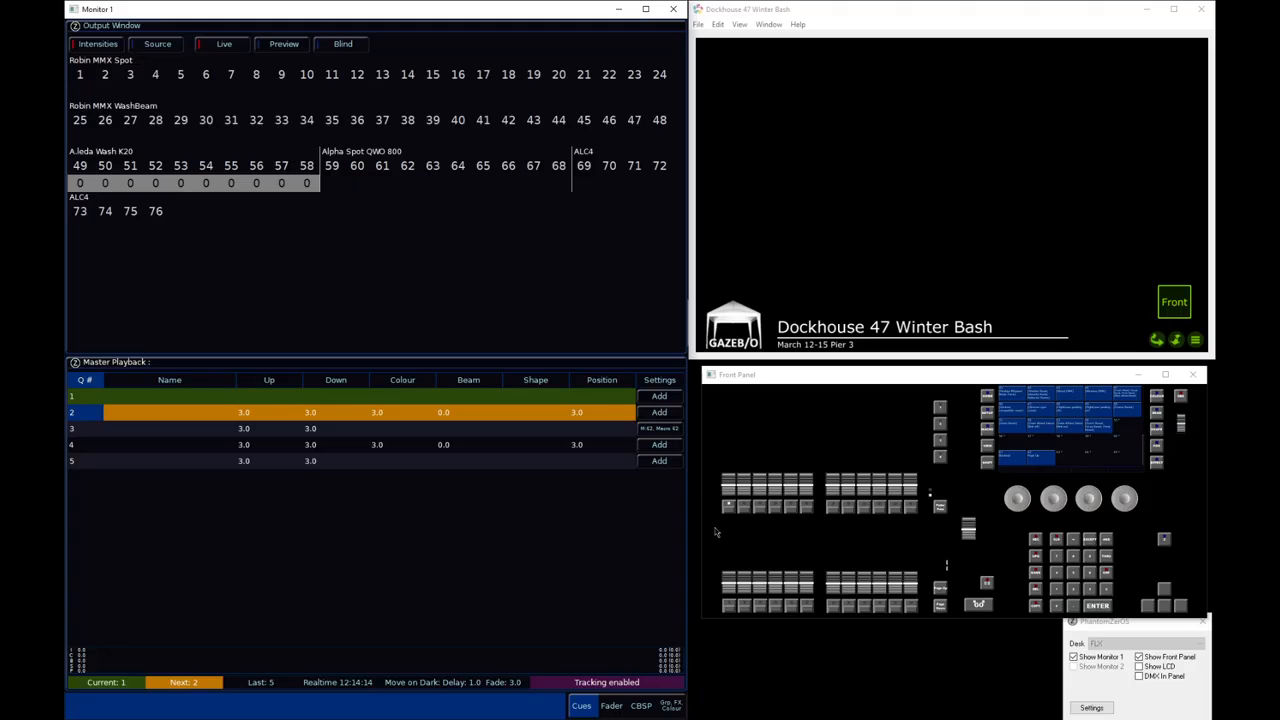
key("space")
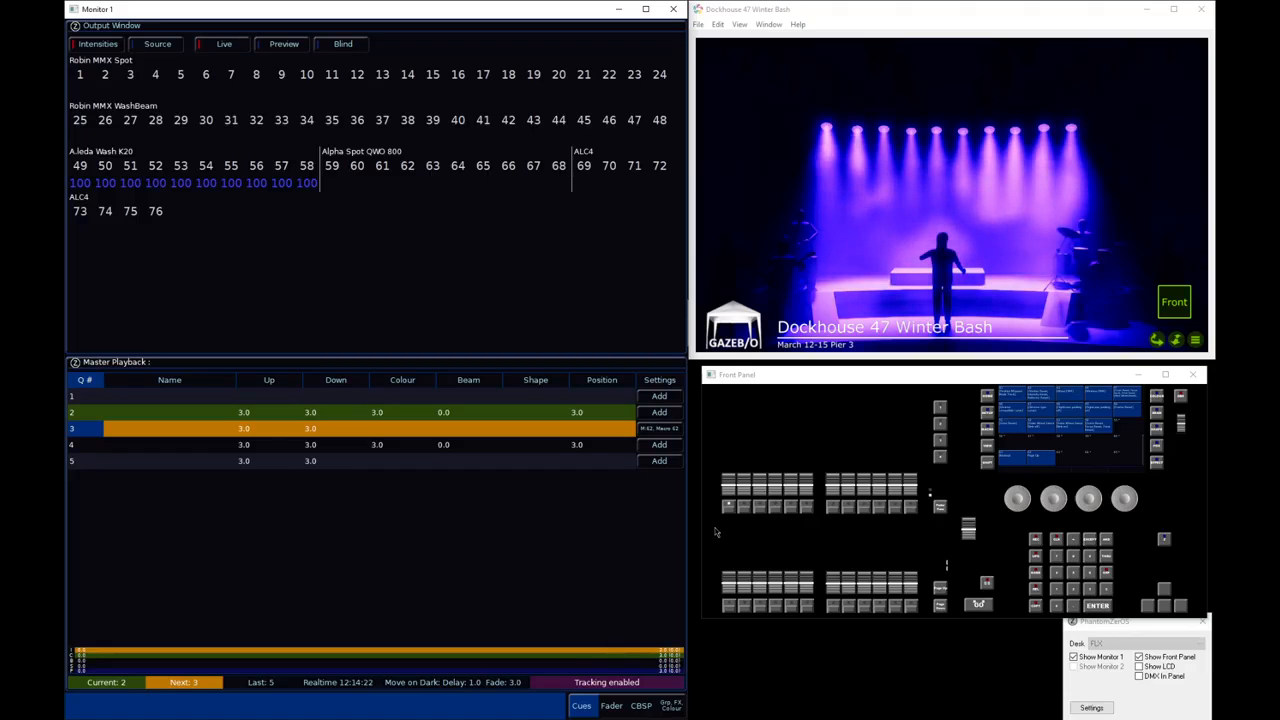
key("space")
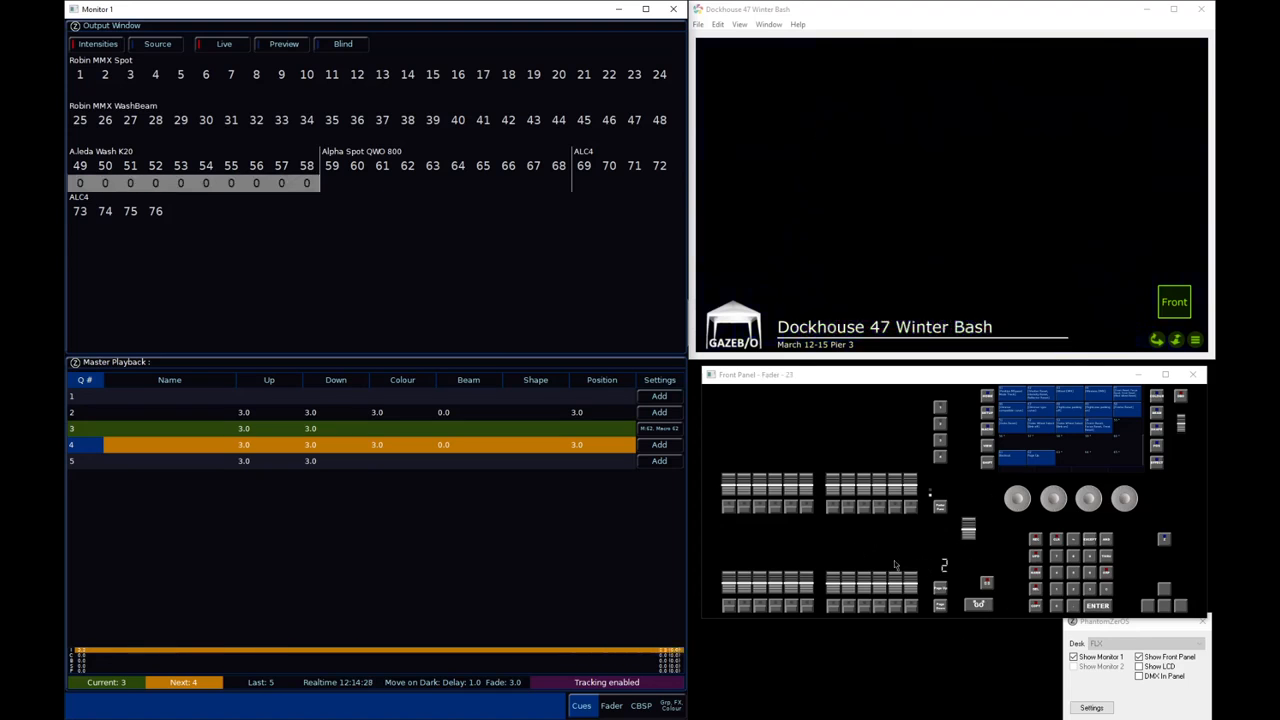
Replay the master playback from cue 2 into cue 3 with the Multi Function Faders window shown, to check the macro's page change
left_click(84, 413)
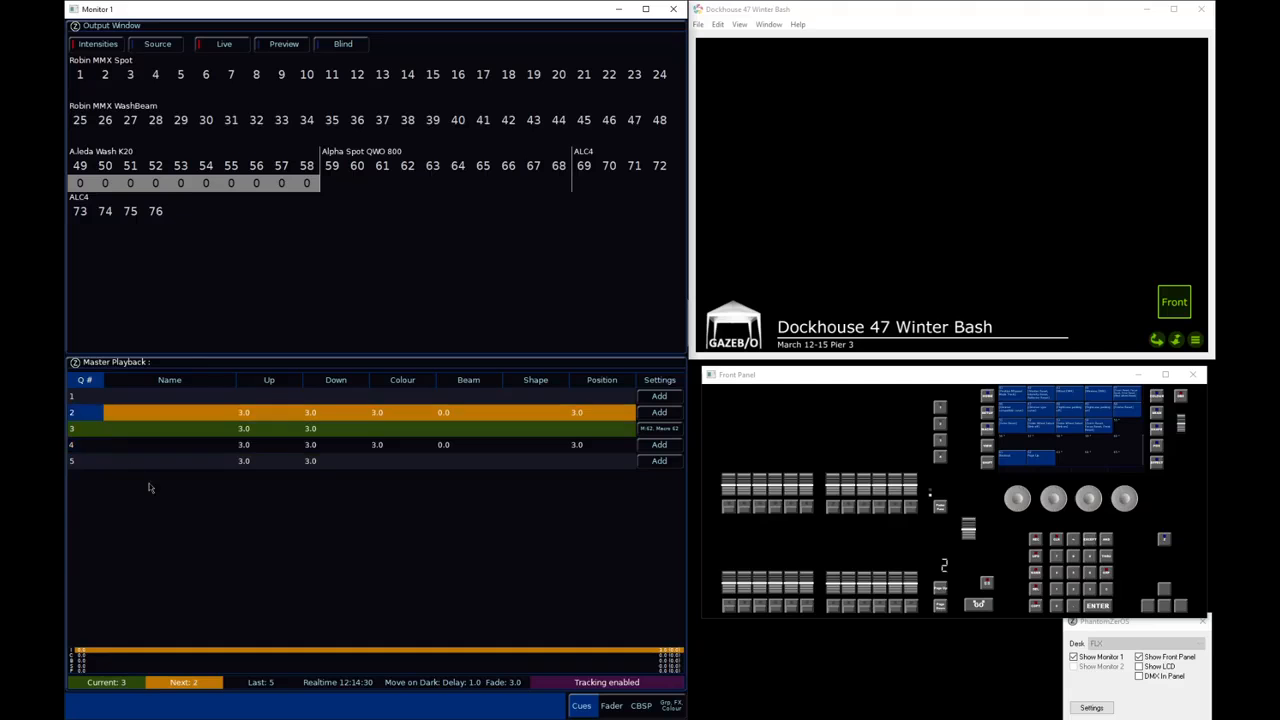
left_click(992, 601)
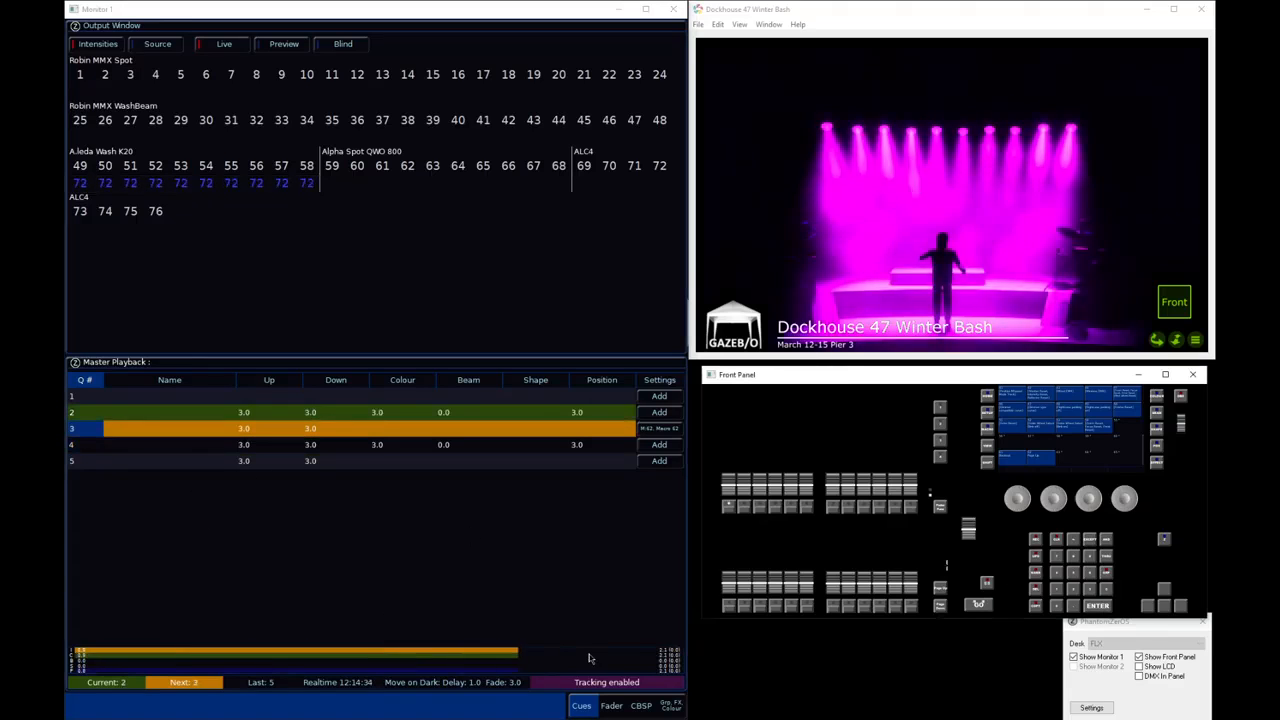
left_click(611, 706)
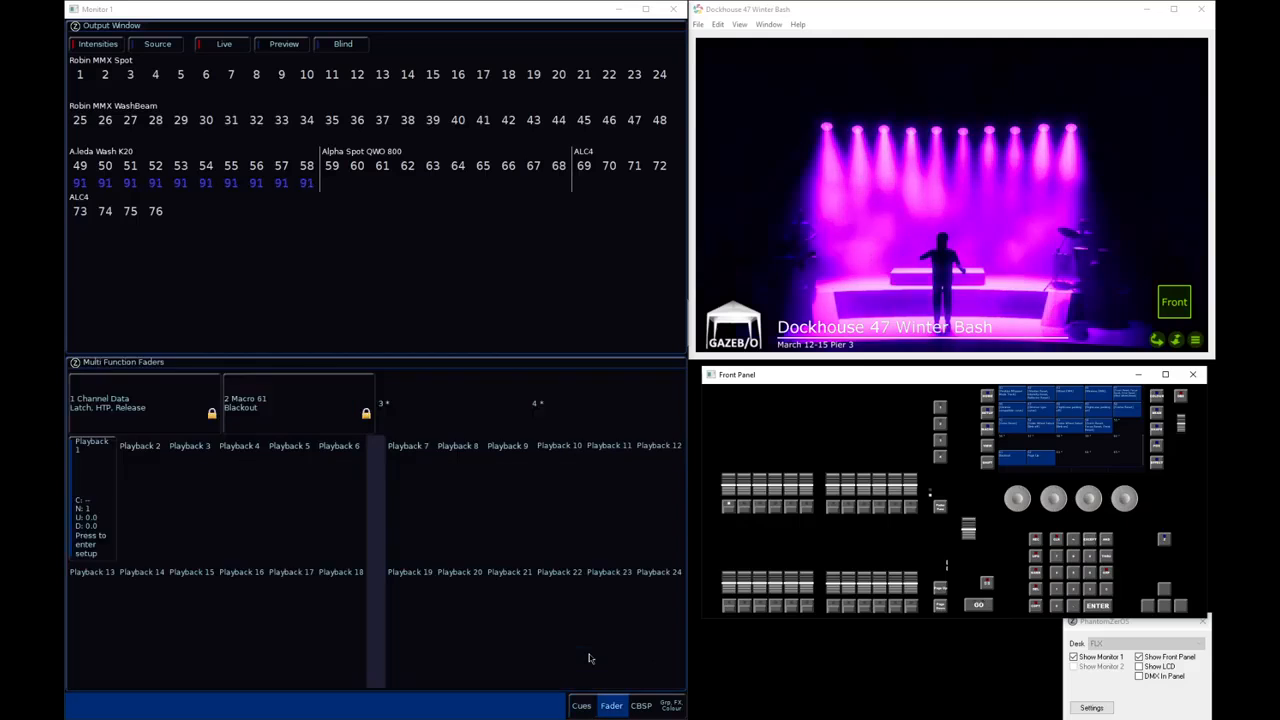
left_click(476, 365)
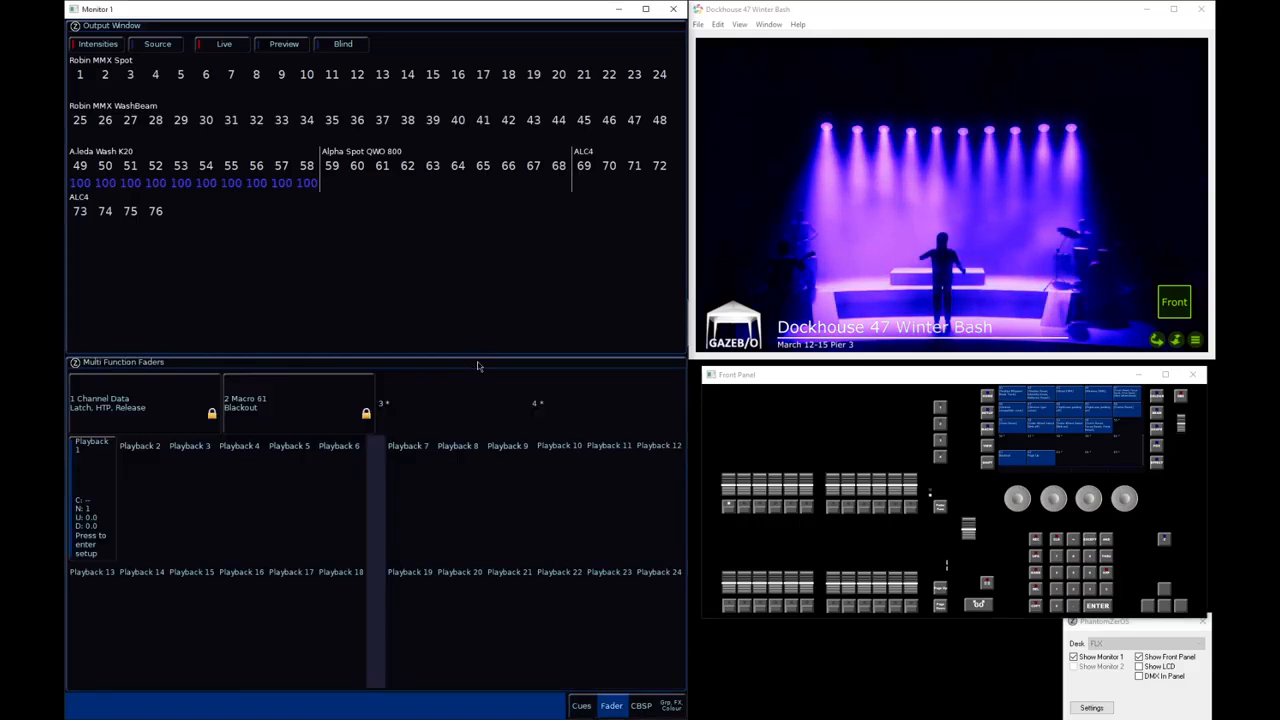
key("space")
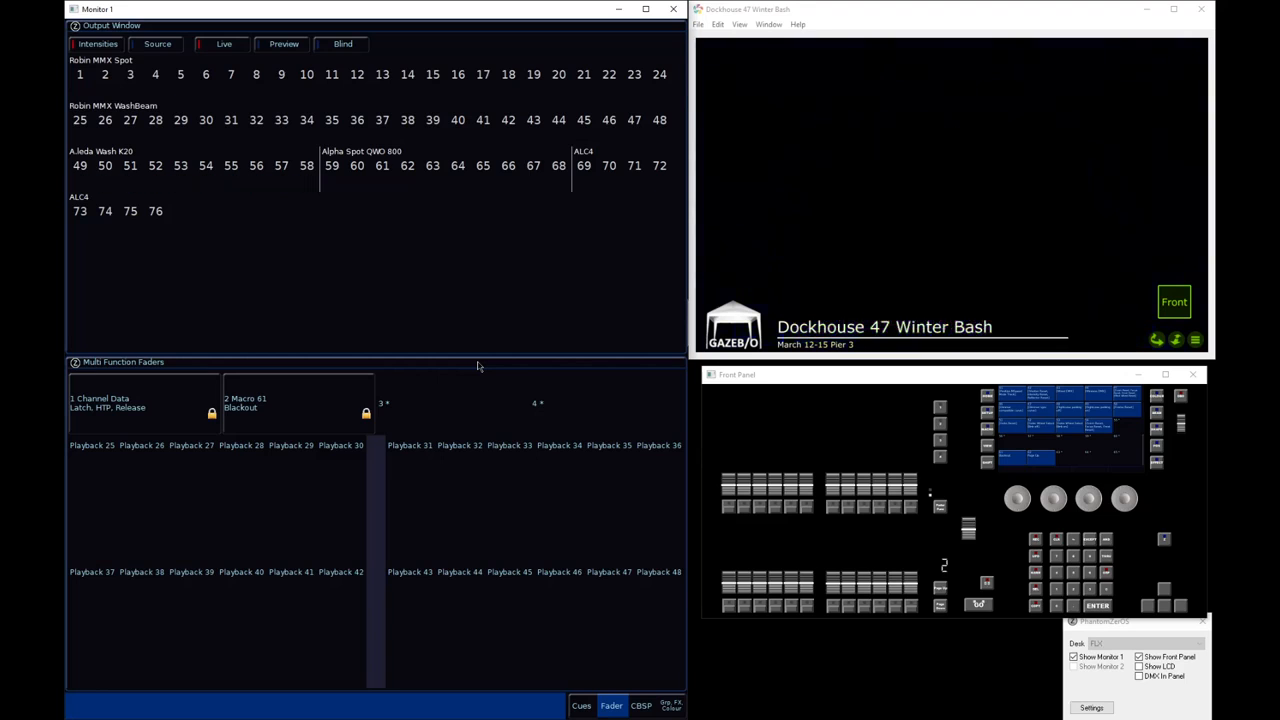
key("space")
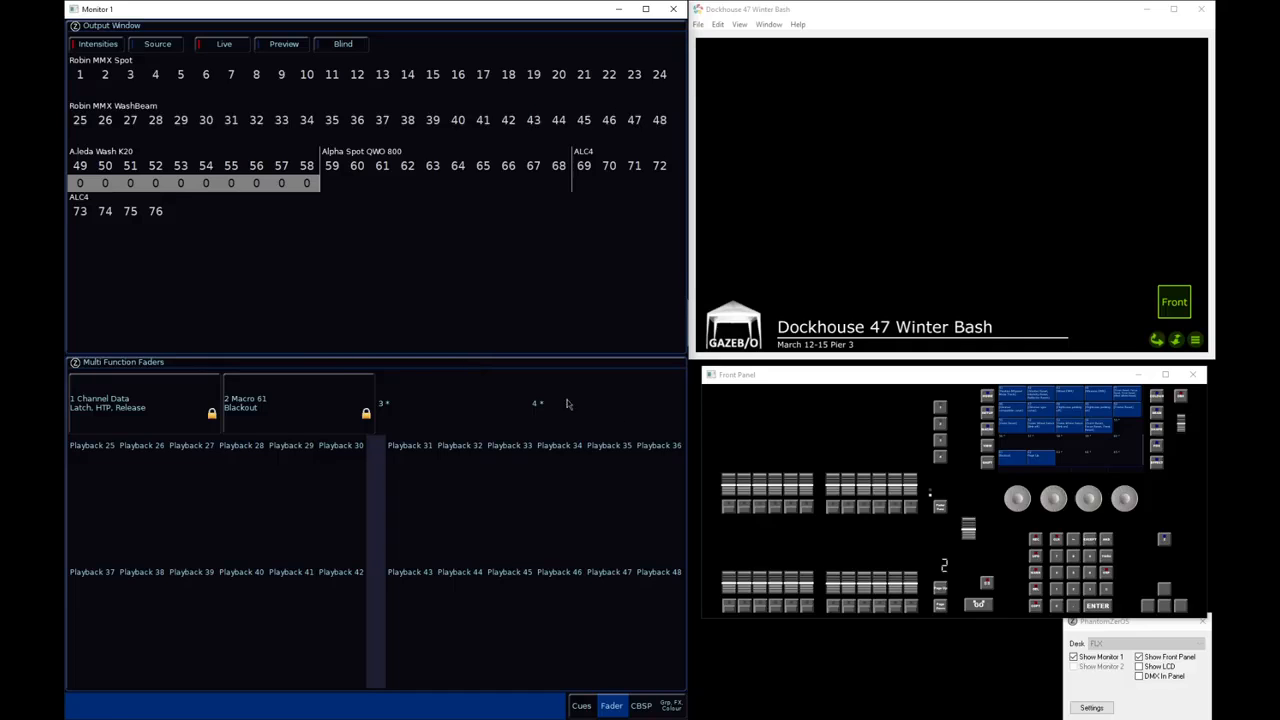
Return to fader page 1, pull the master playback fader down and raise playback 1 to full
left_click(958, 563)
left_click_drag(968, 528, 966, 590)
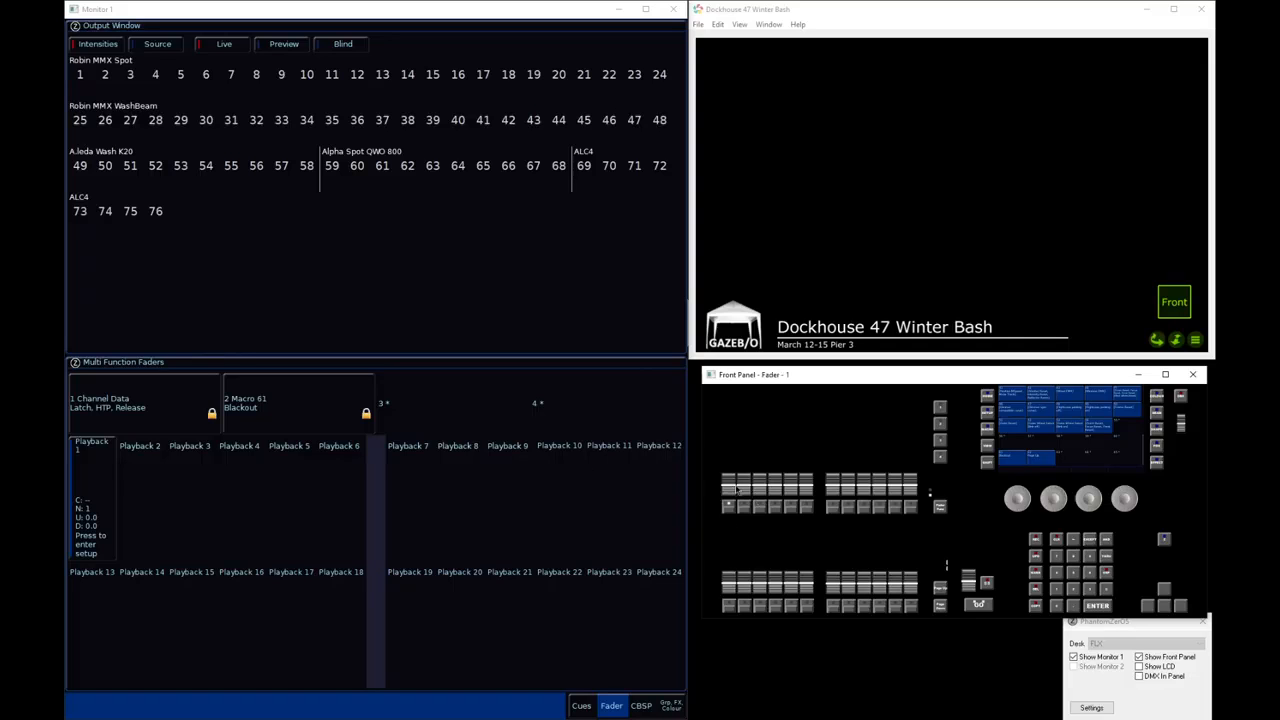
left_click_drag(730, 487, 760, 388)
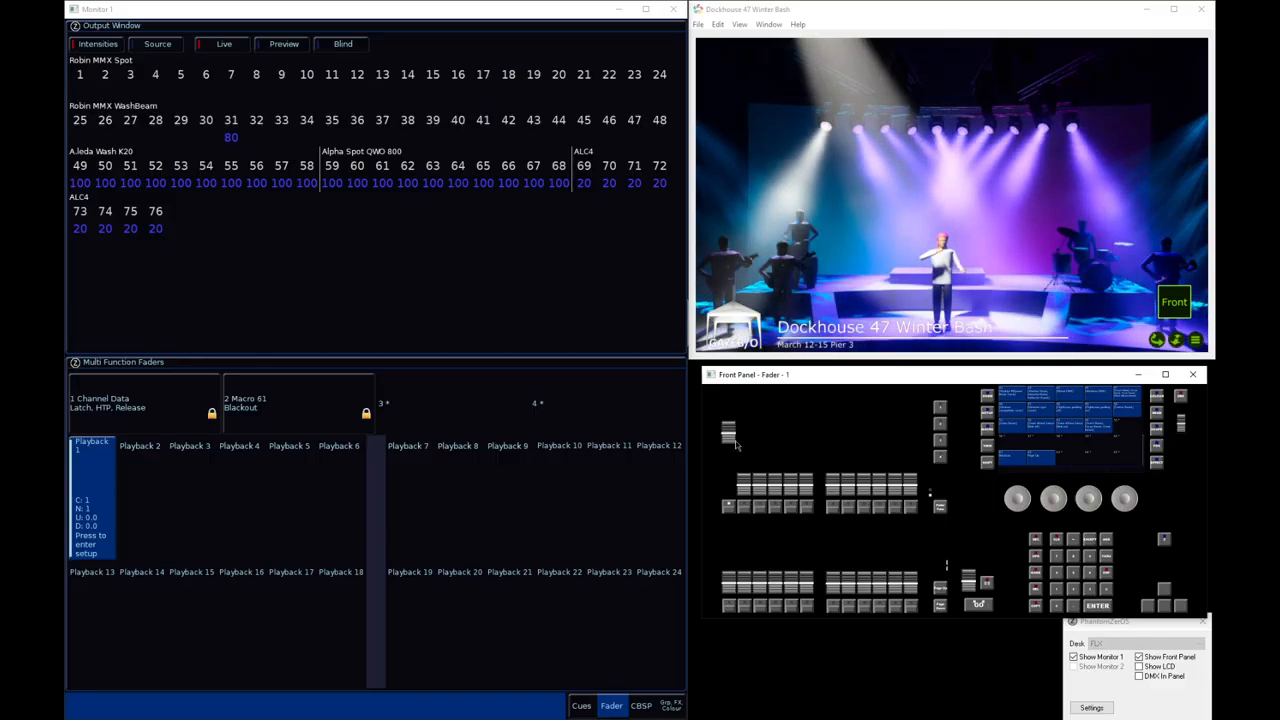
left_click(731, 506)
left_click_drag(732, 486, 735, 430)
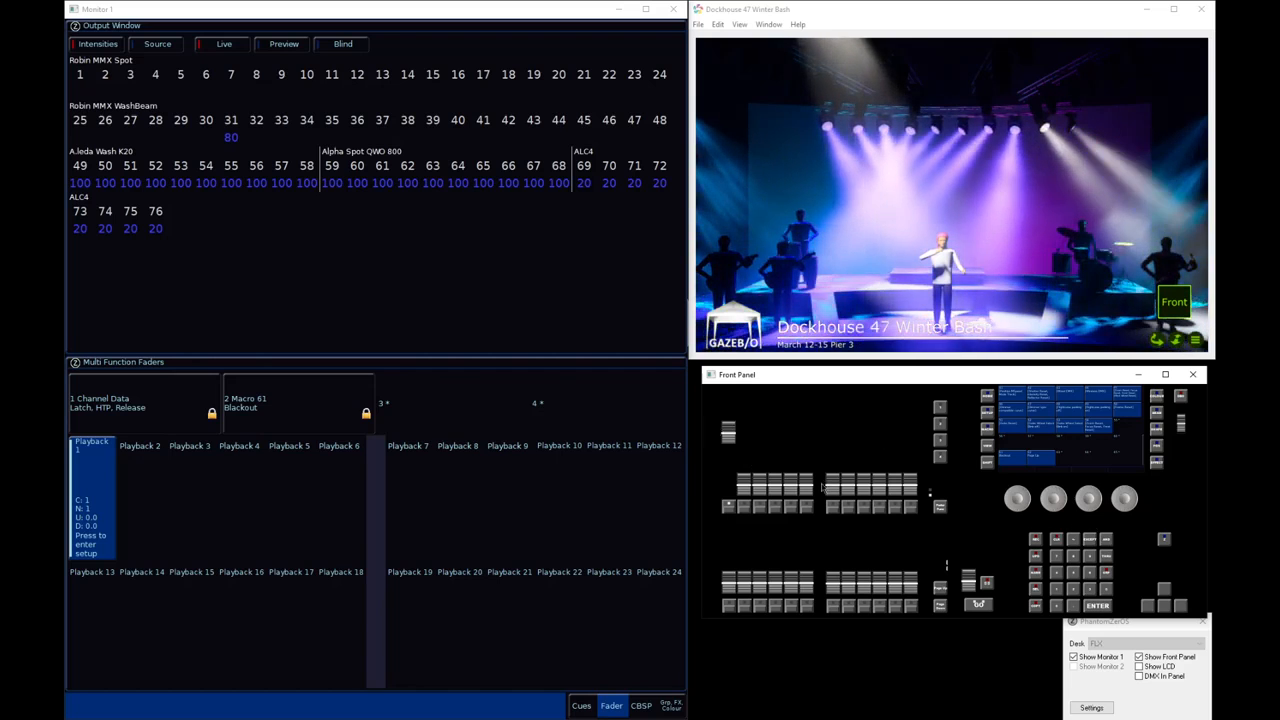
Select fixtures 69 thru 76 and show their colour controls, clearing the selection at the end
type("69")
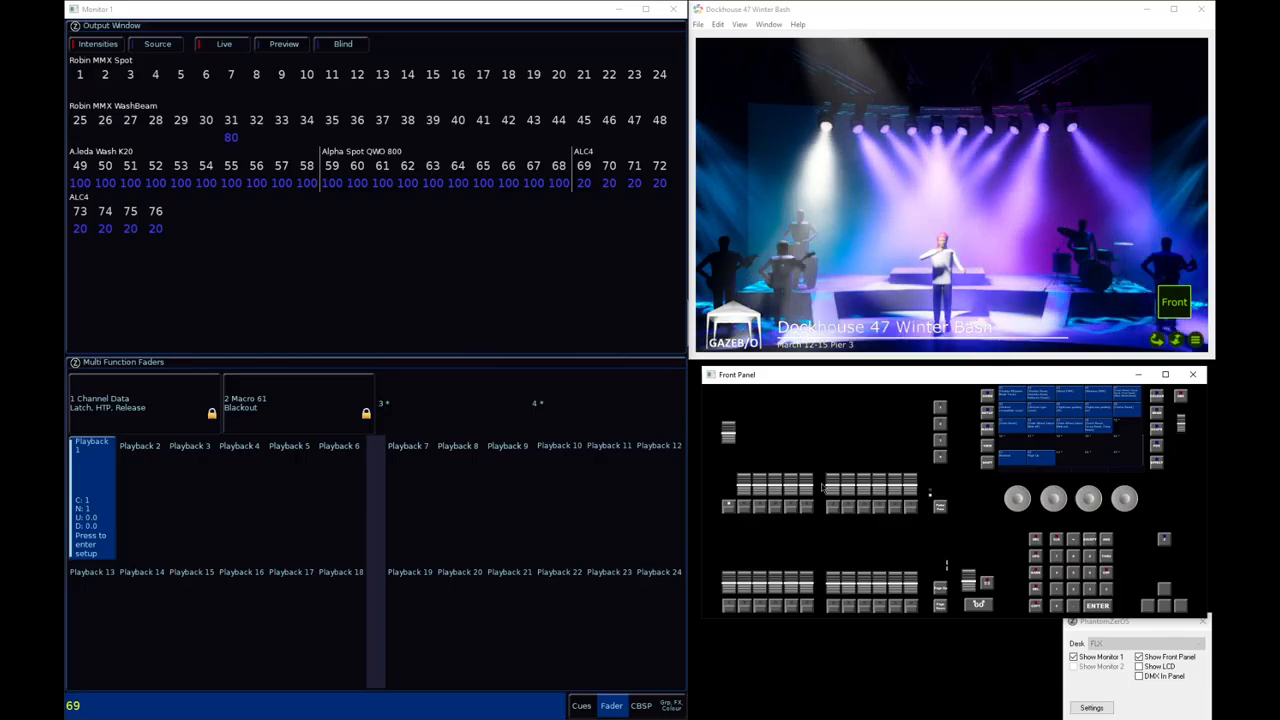
type("t")
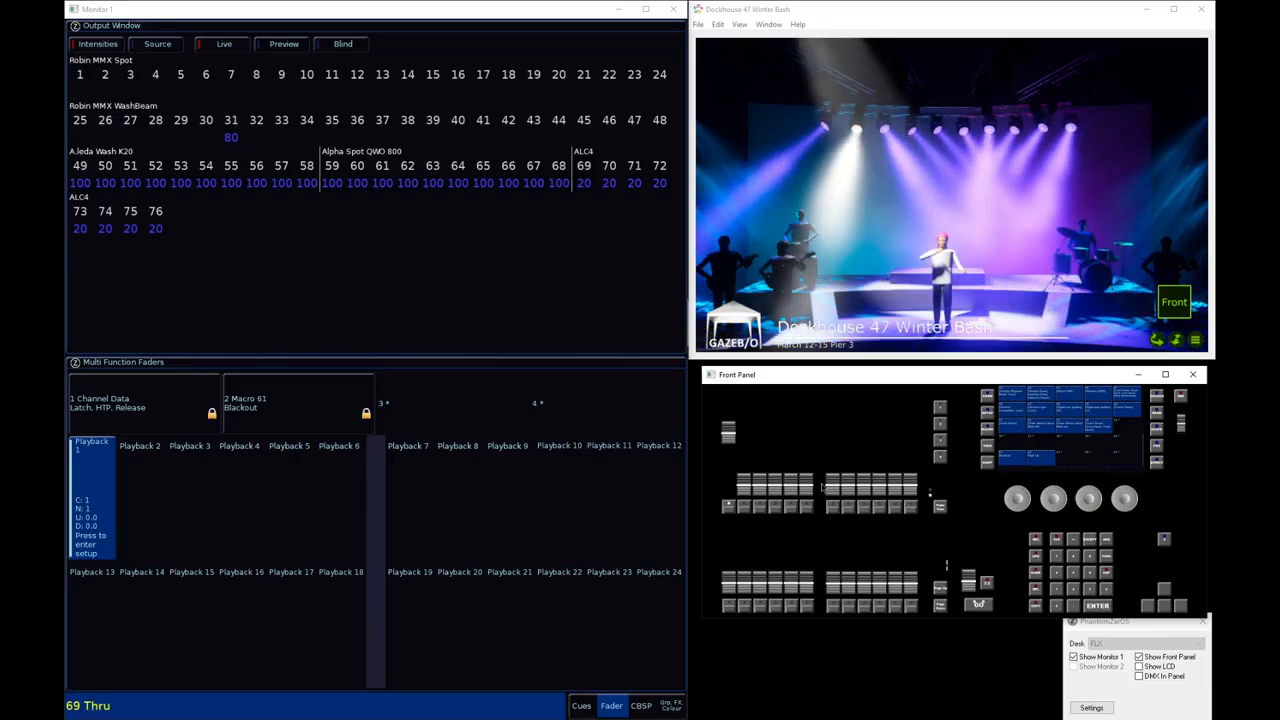
key("Return")
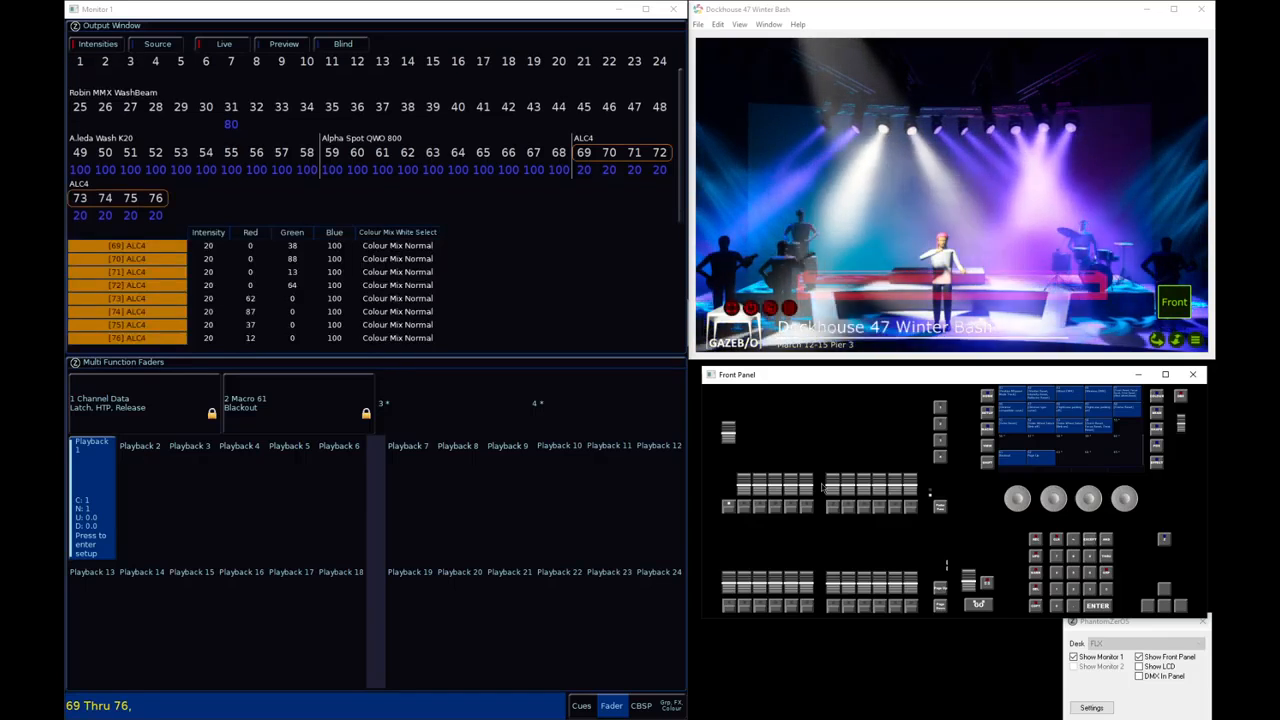
key("c")
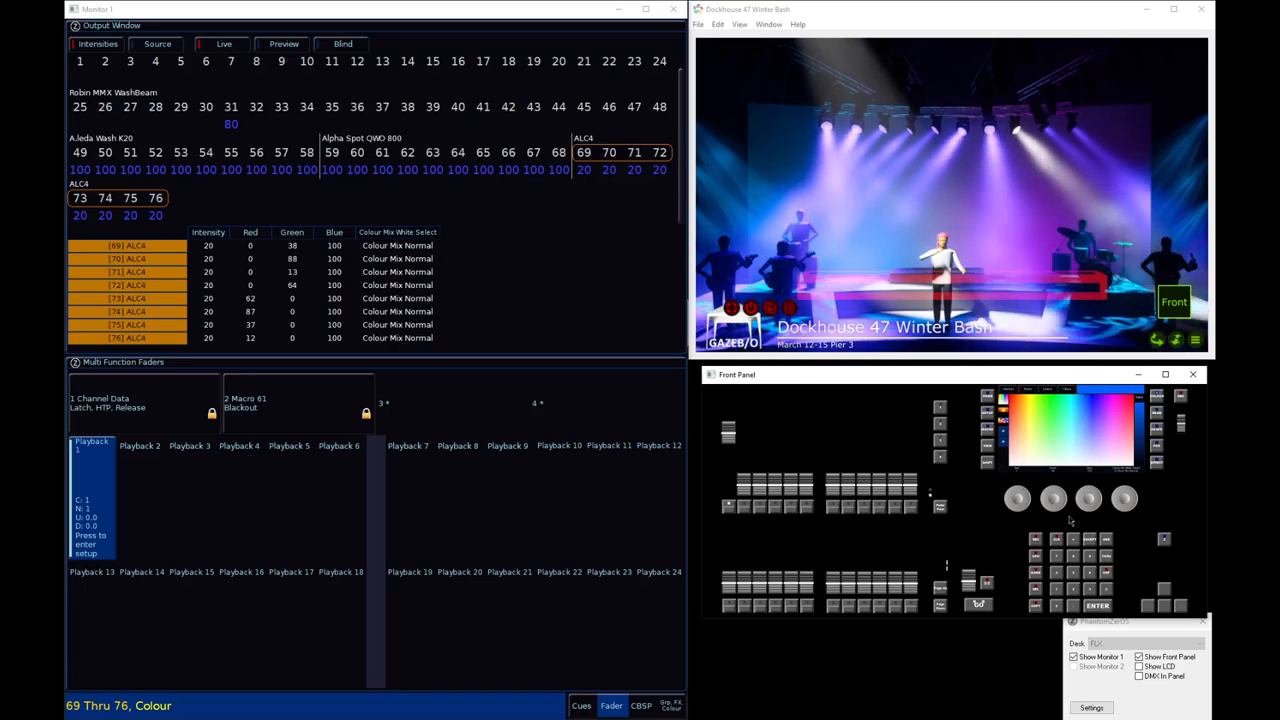
left_click(506, 364)
key("BackSpace")
key("BackSpace")
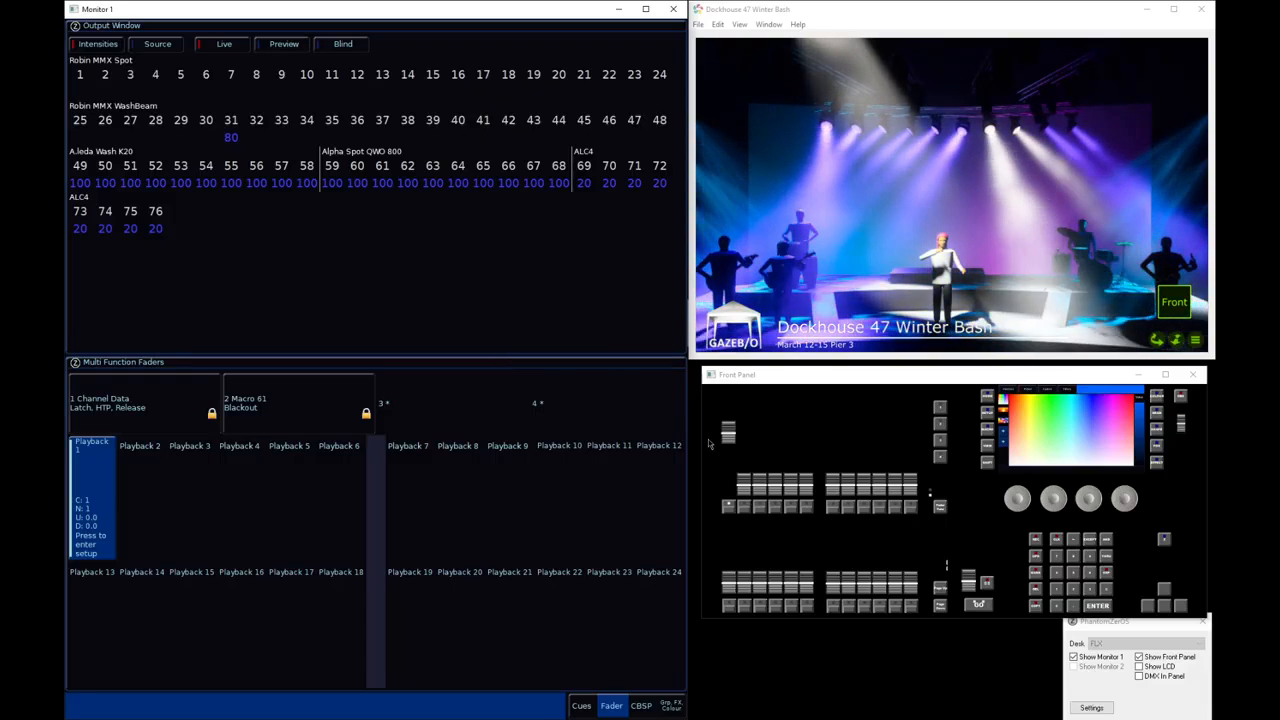
Lower playback 1 and record macro 63 as syntax commands that select fixtures 69 thru 76 and the Colour attribute
left_click_drag(728, 436, 709, 517)
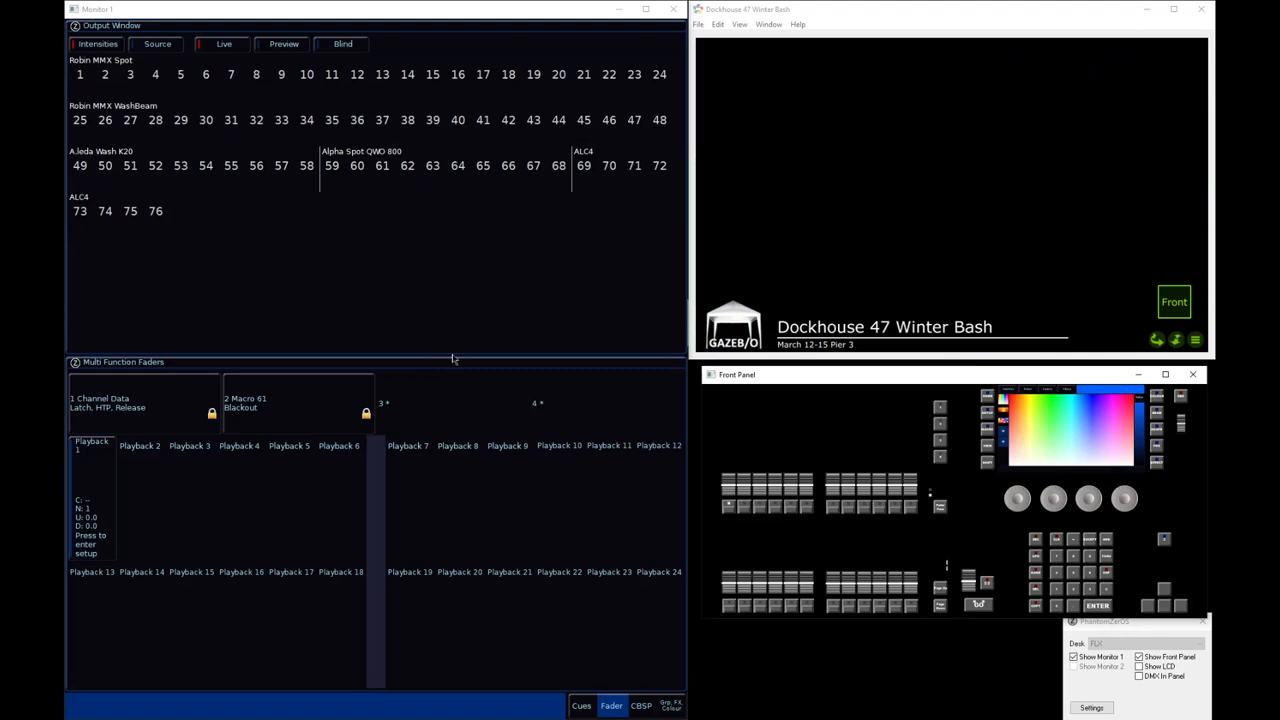
key("r")
key("m")
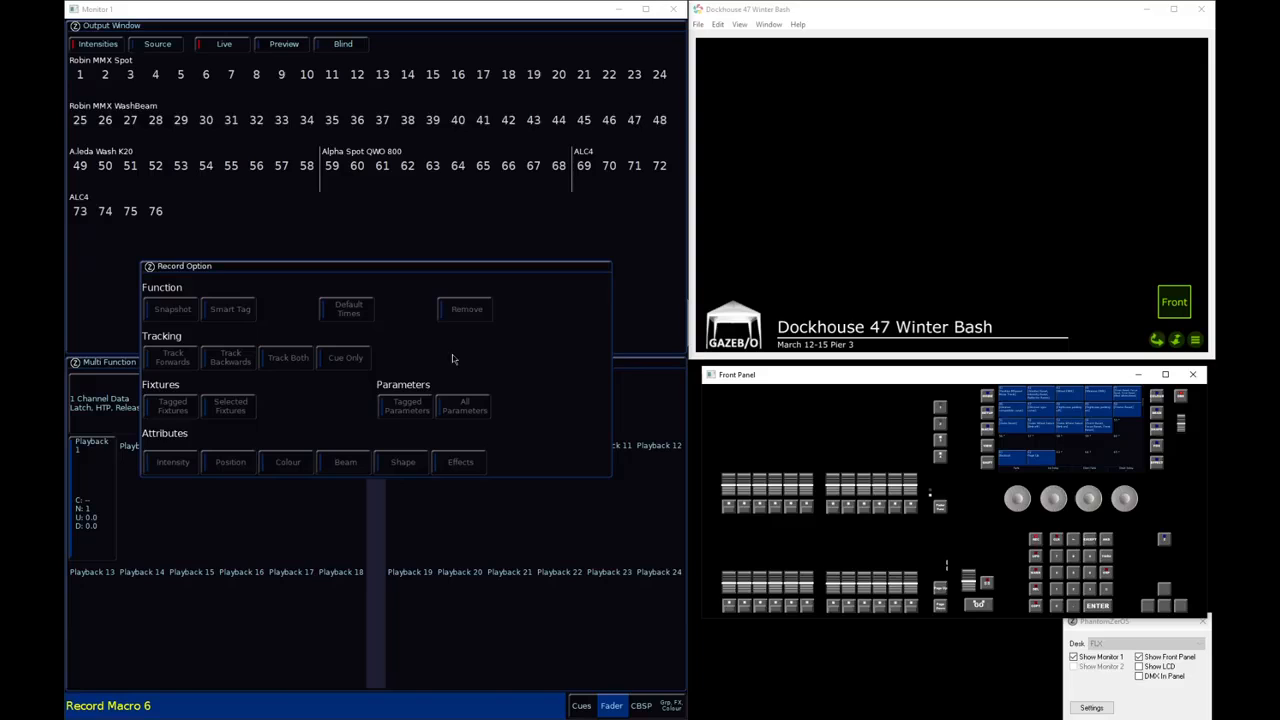
key("Return")
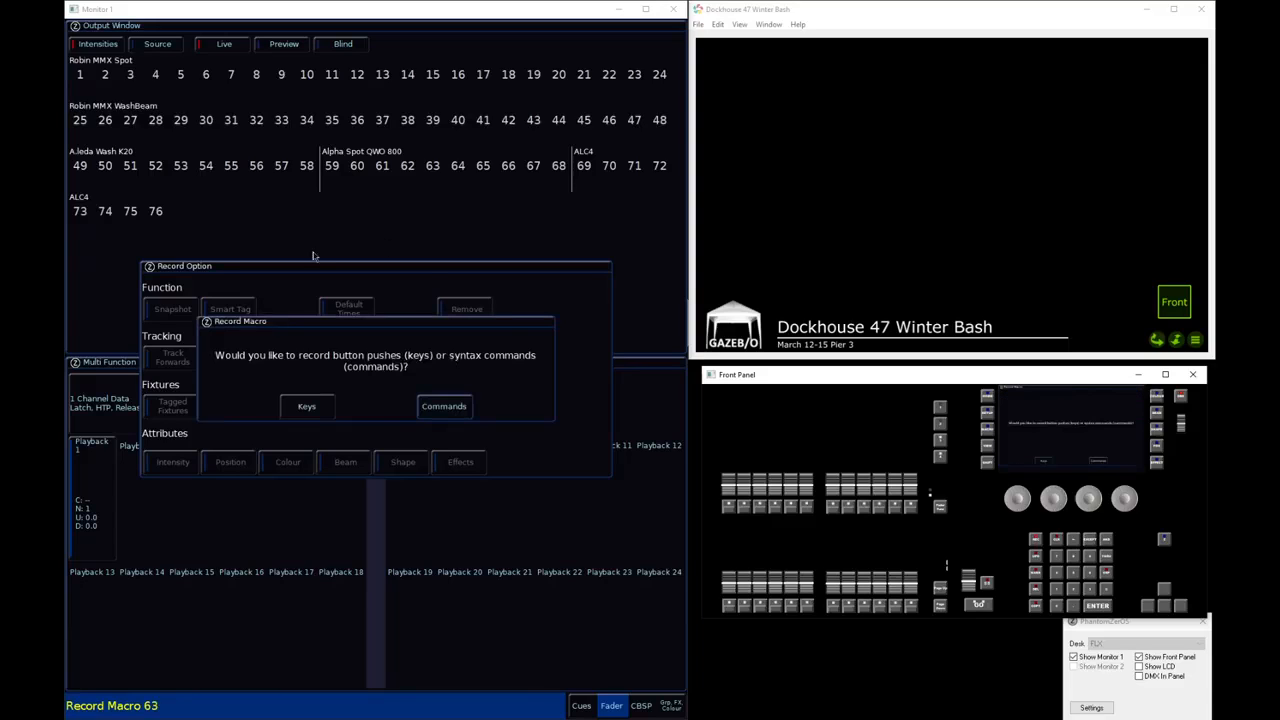
left_click(444, 406)
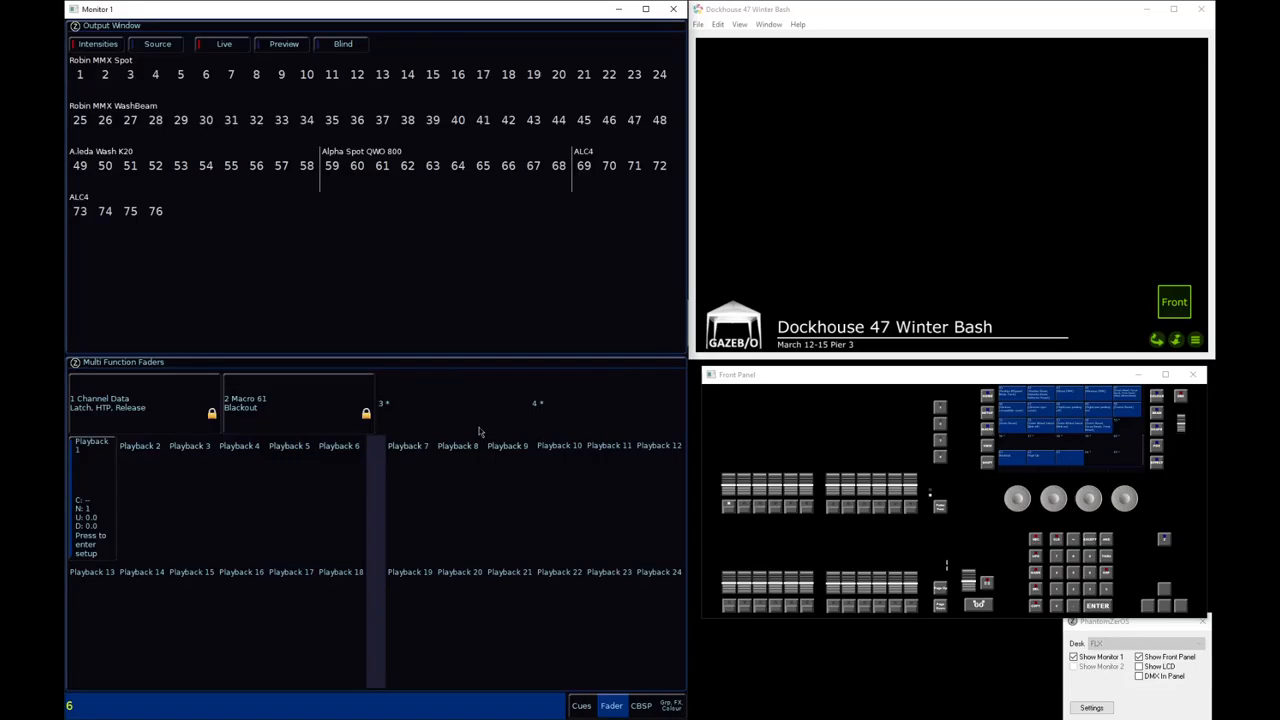
key("t")
key("Return")
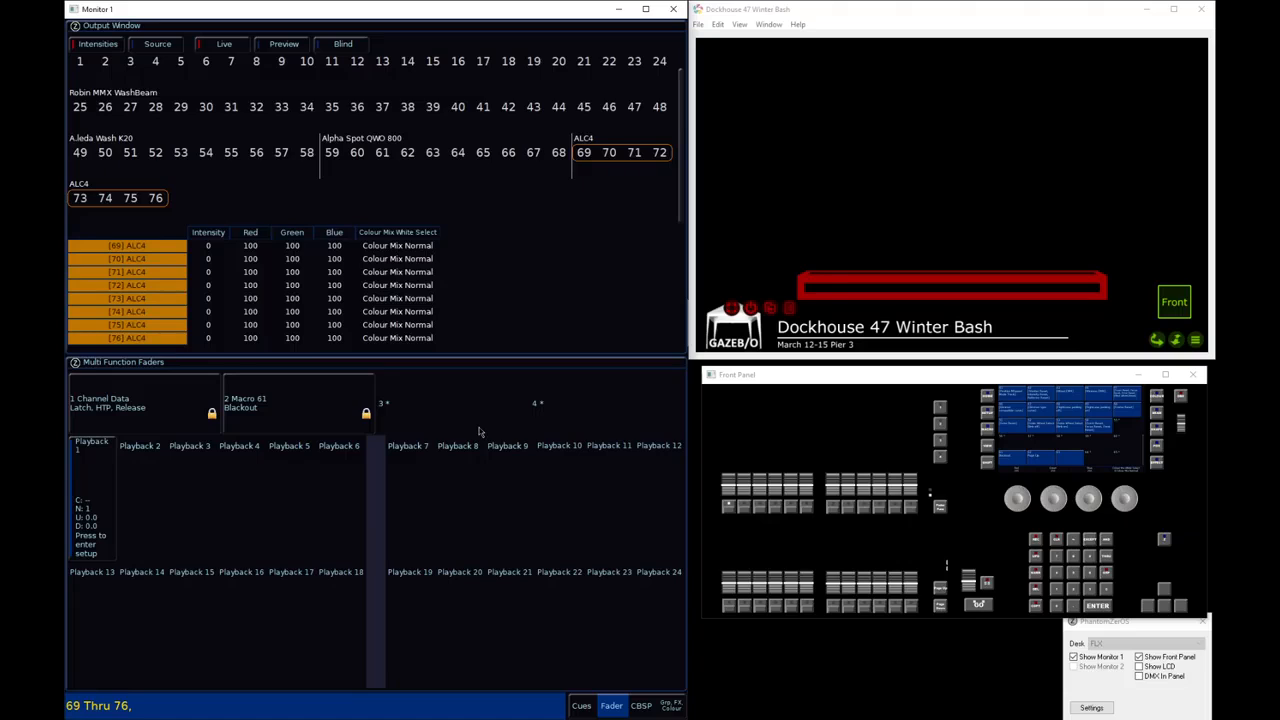
key("c")
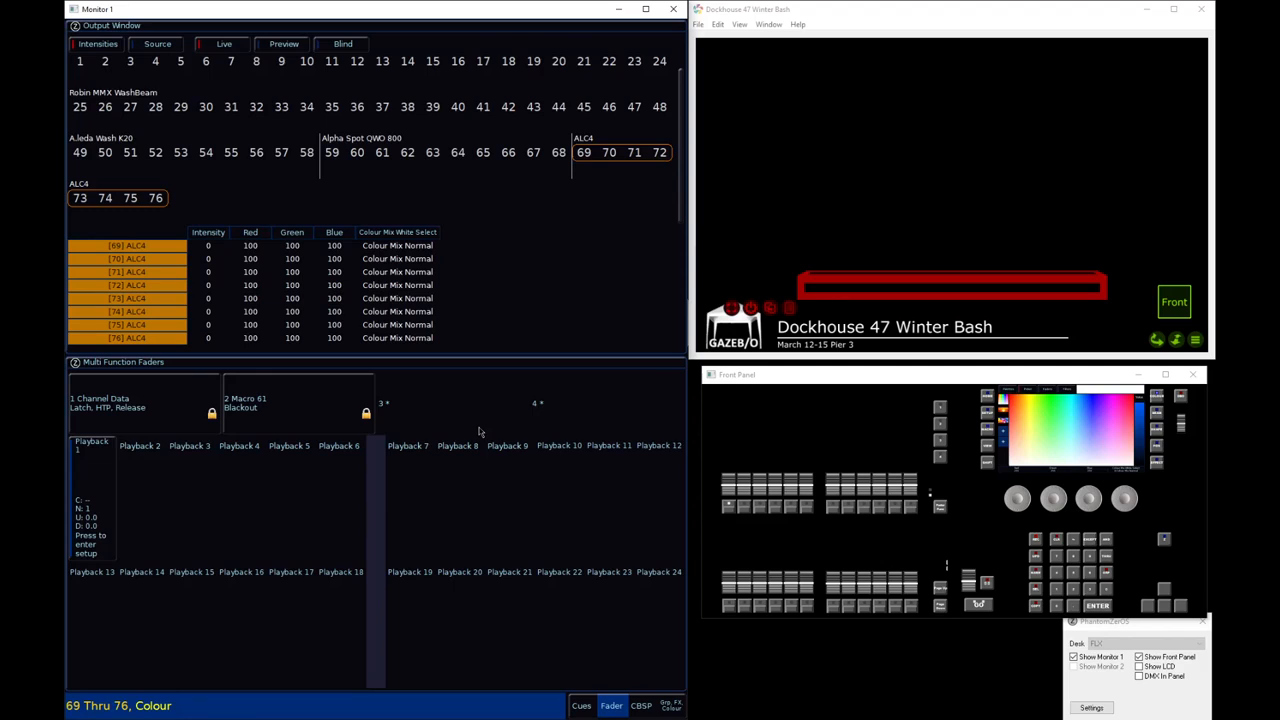
key("m")
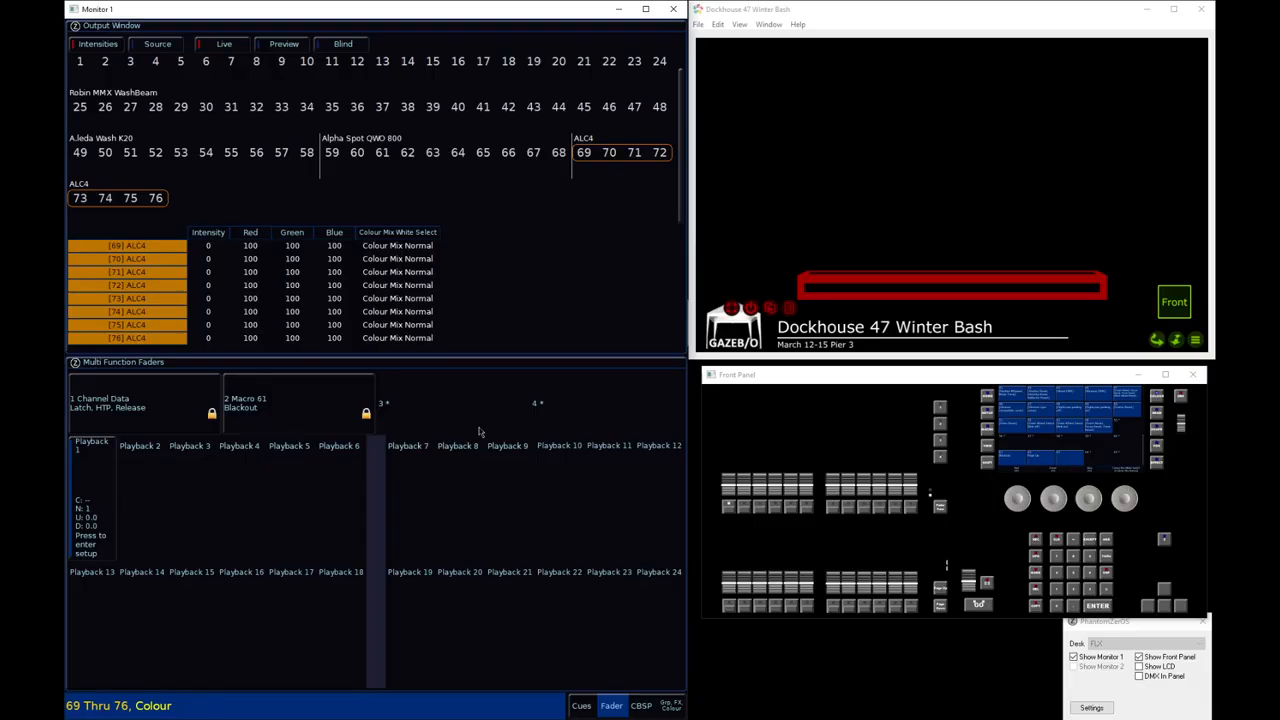
Name macro 63 "Cyc Colours" and clear the fixture selection
key("m")
type("n")
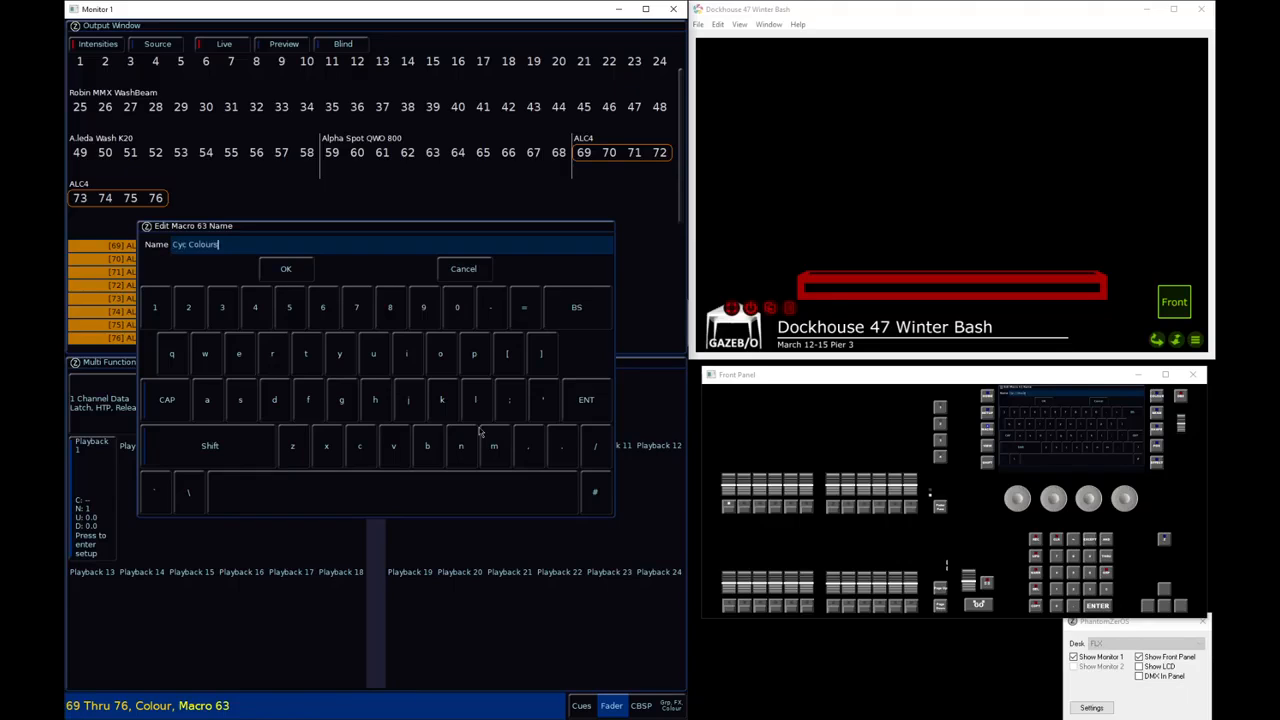
key("Return")
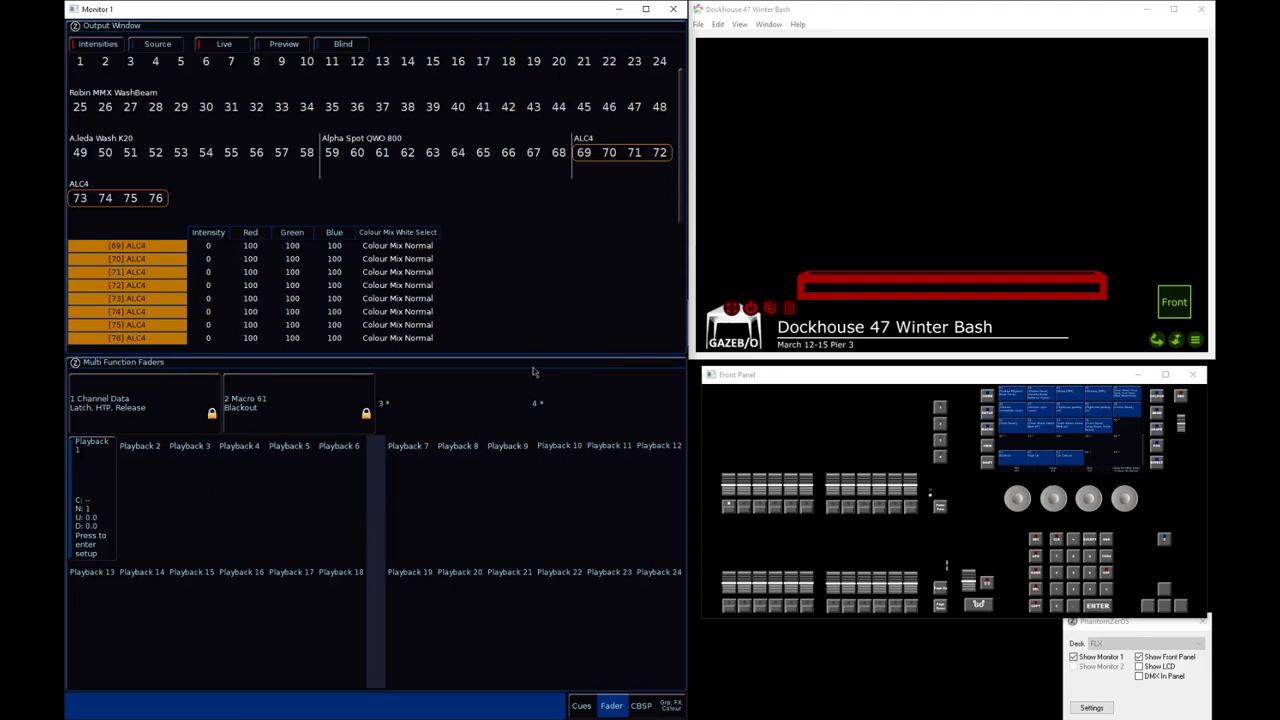
key("BackSpace")
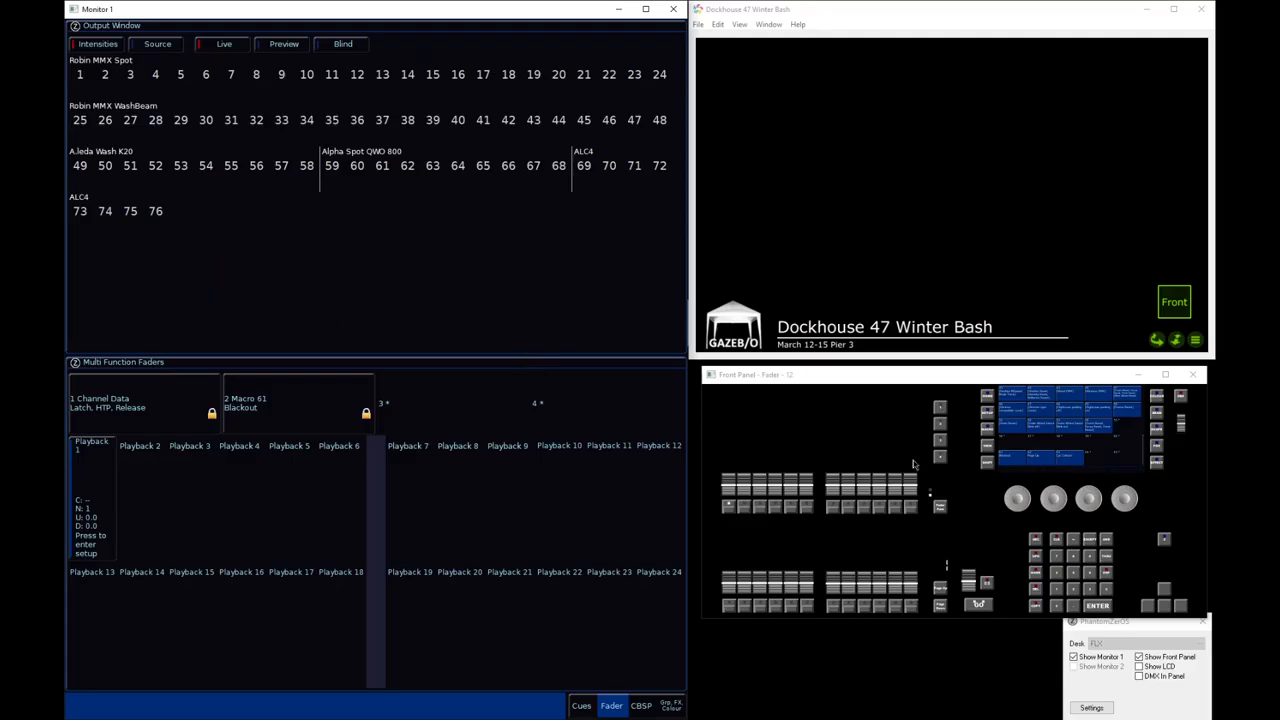
Attach macro 63 Cyc Colours to the settings of cue 1 on playback 1
left_click(728, 509)
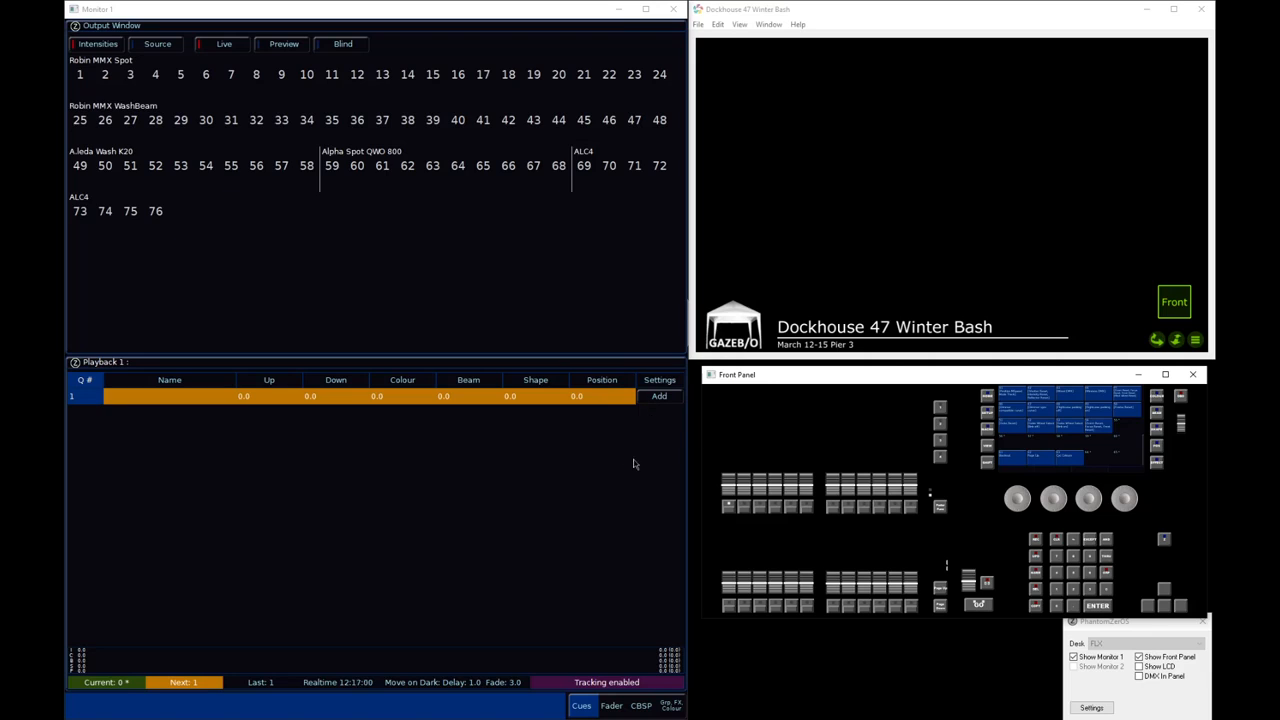
left_click(646, 398)
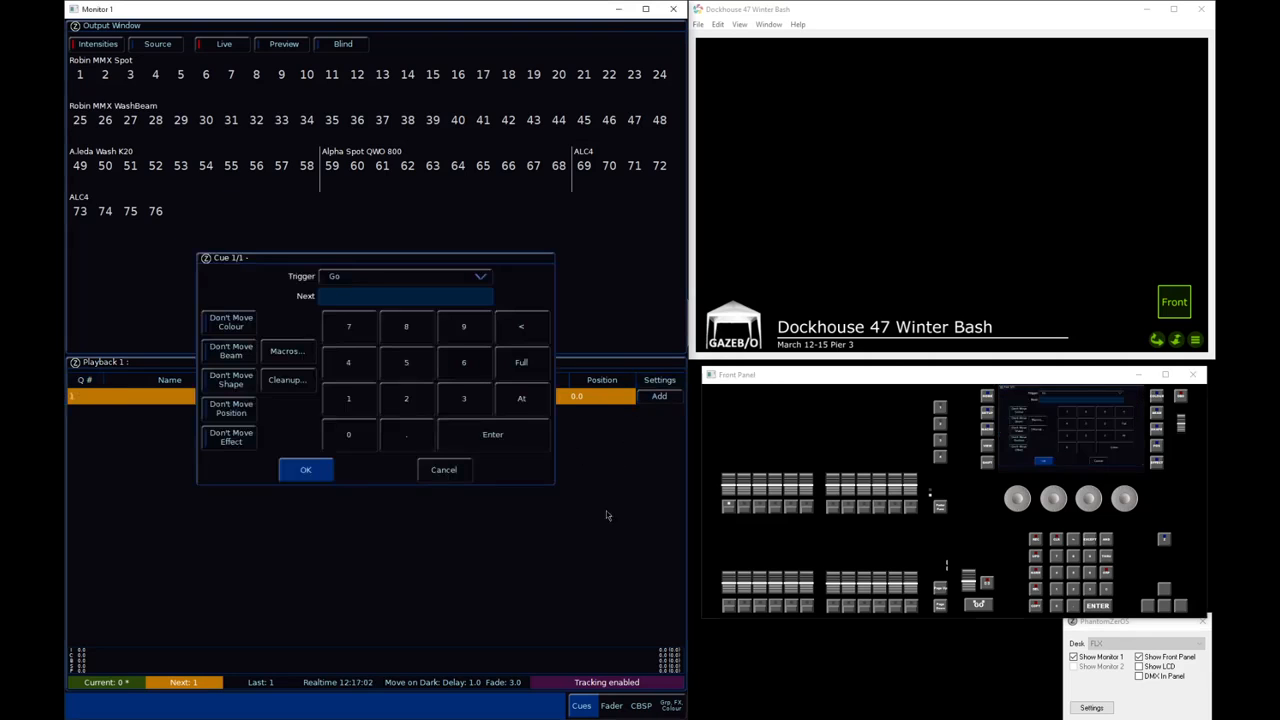
left_click(287, 352)
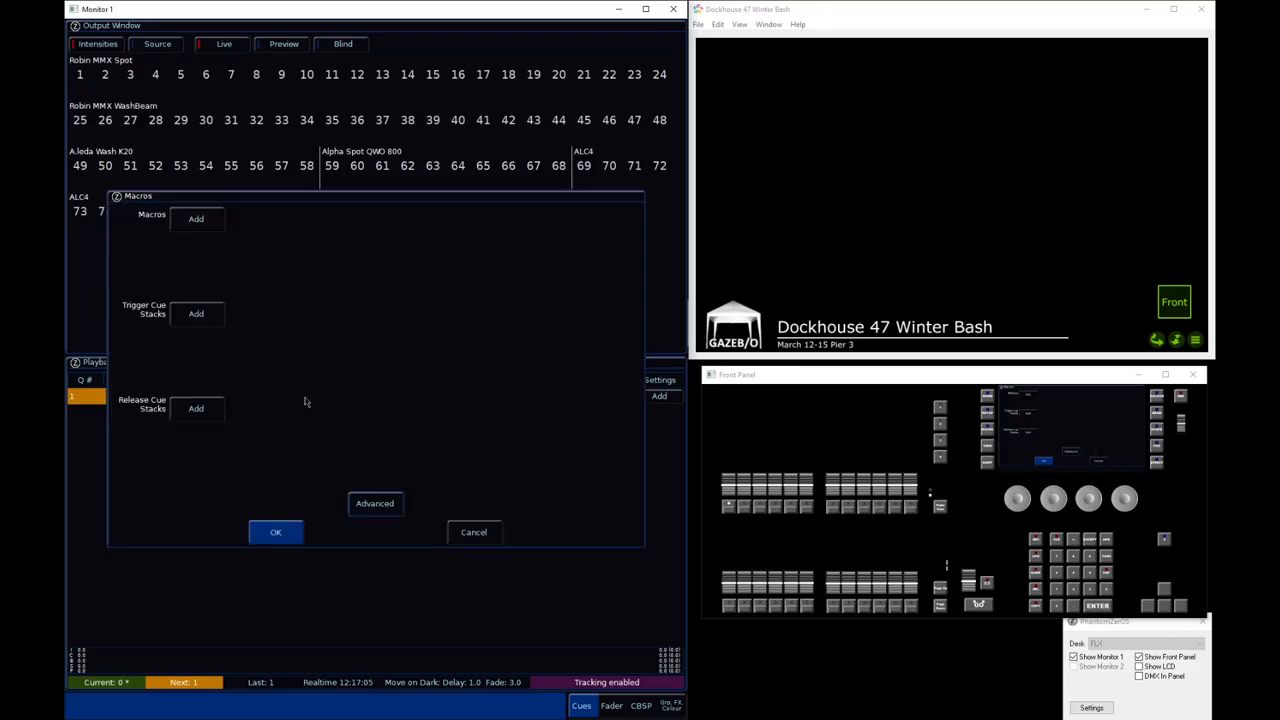
left_click(202, 228)
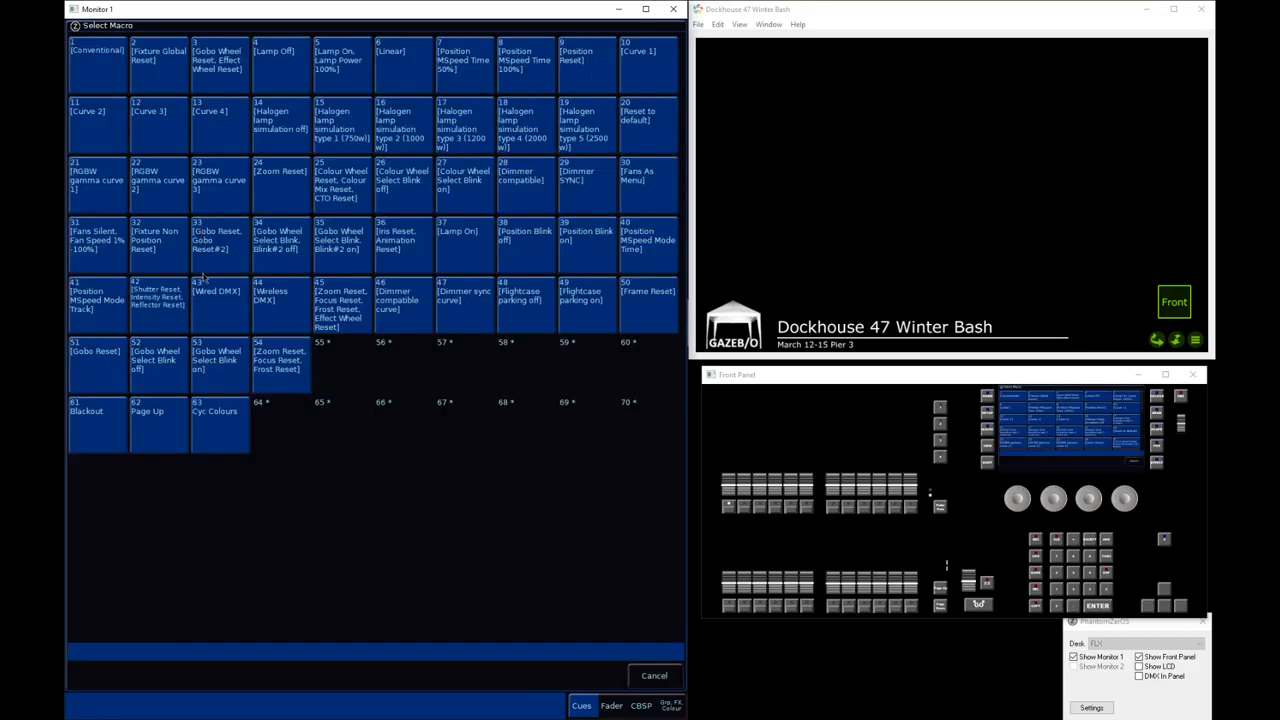
left_click(228, 420)
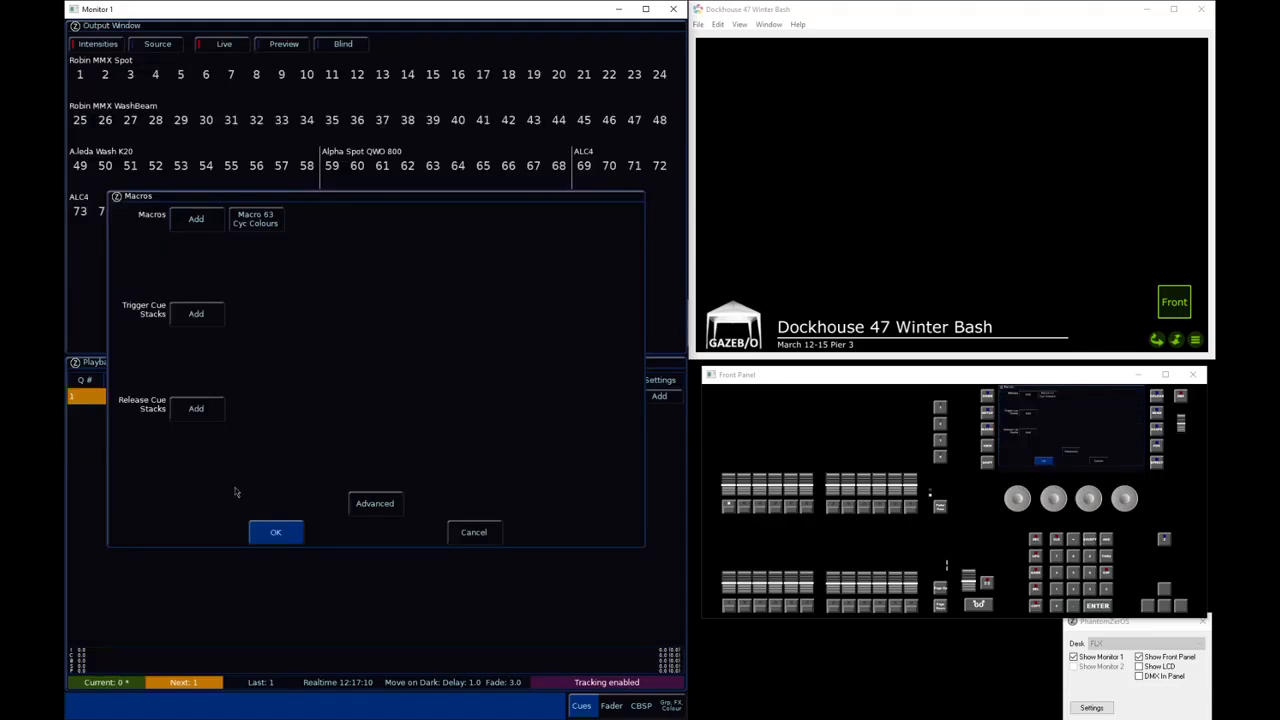
left_click(286, 538)
left_click(308, 469)
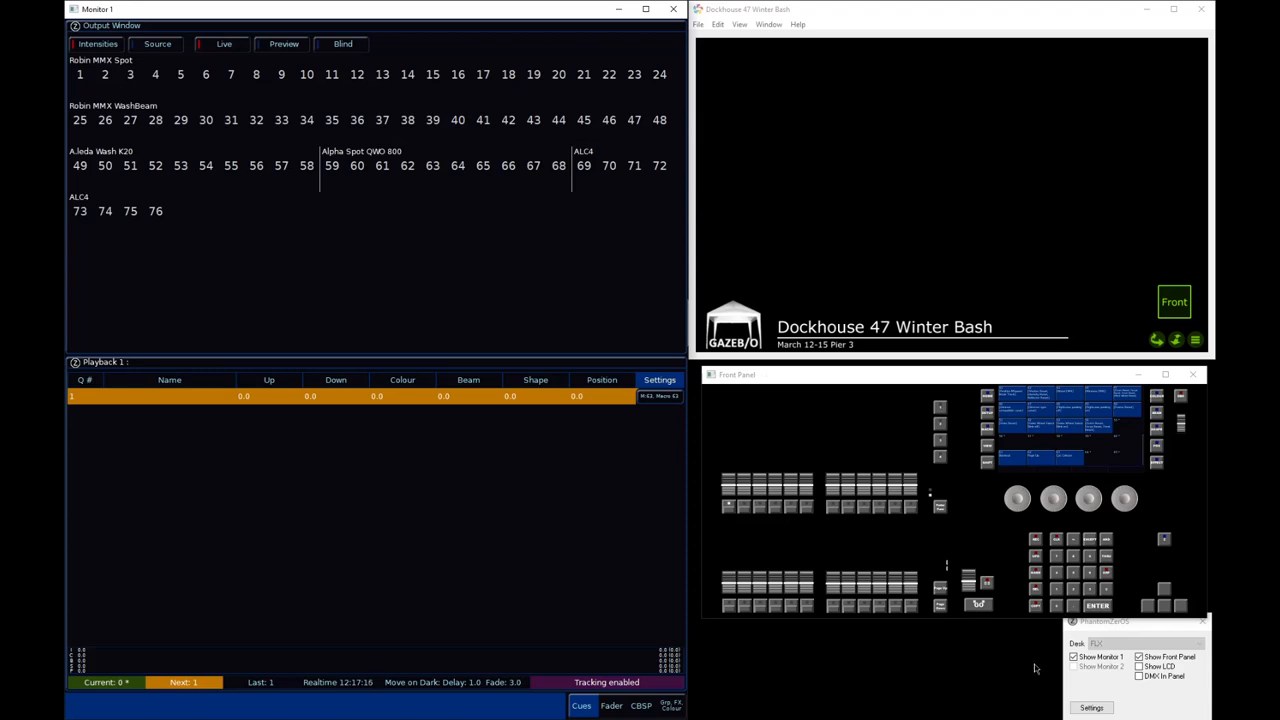
Show the LCD window, position it clear of the playback 1 fader, and raise playback 1 to full
left_click(1154, 668)
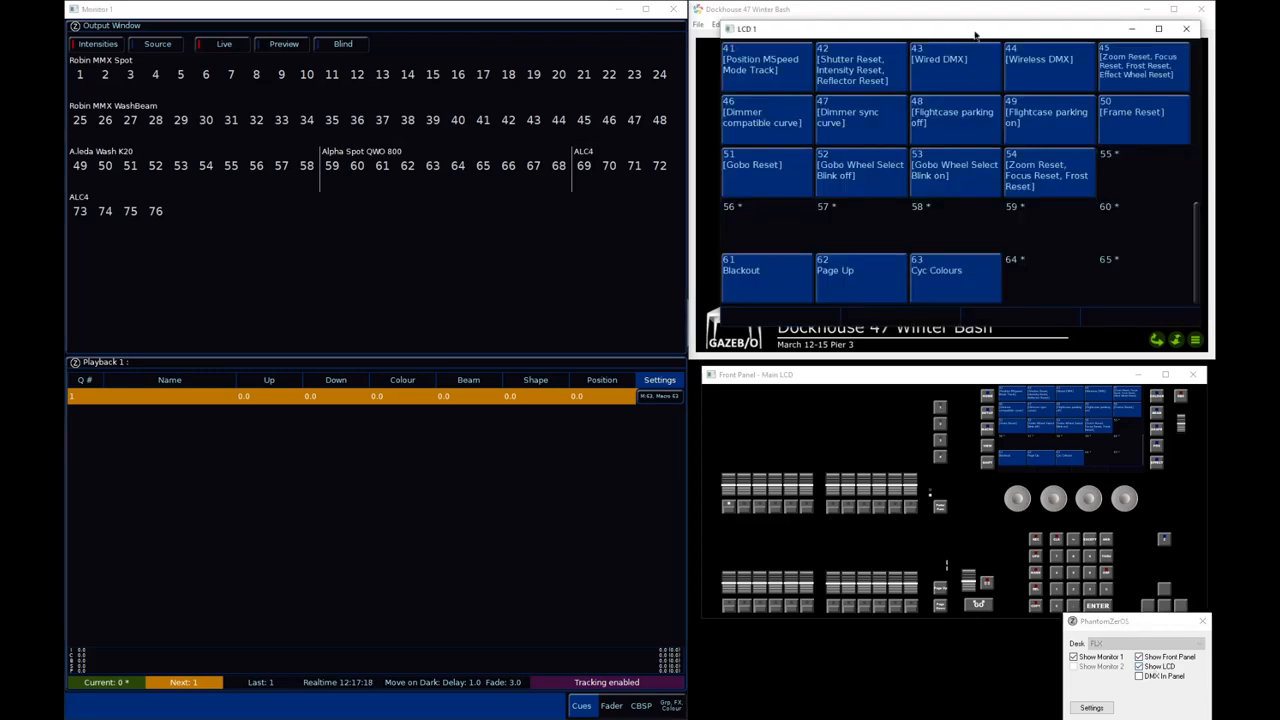
left_click_drag(975, 35, 1011, 357)
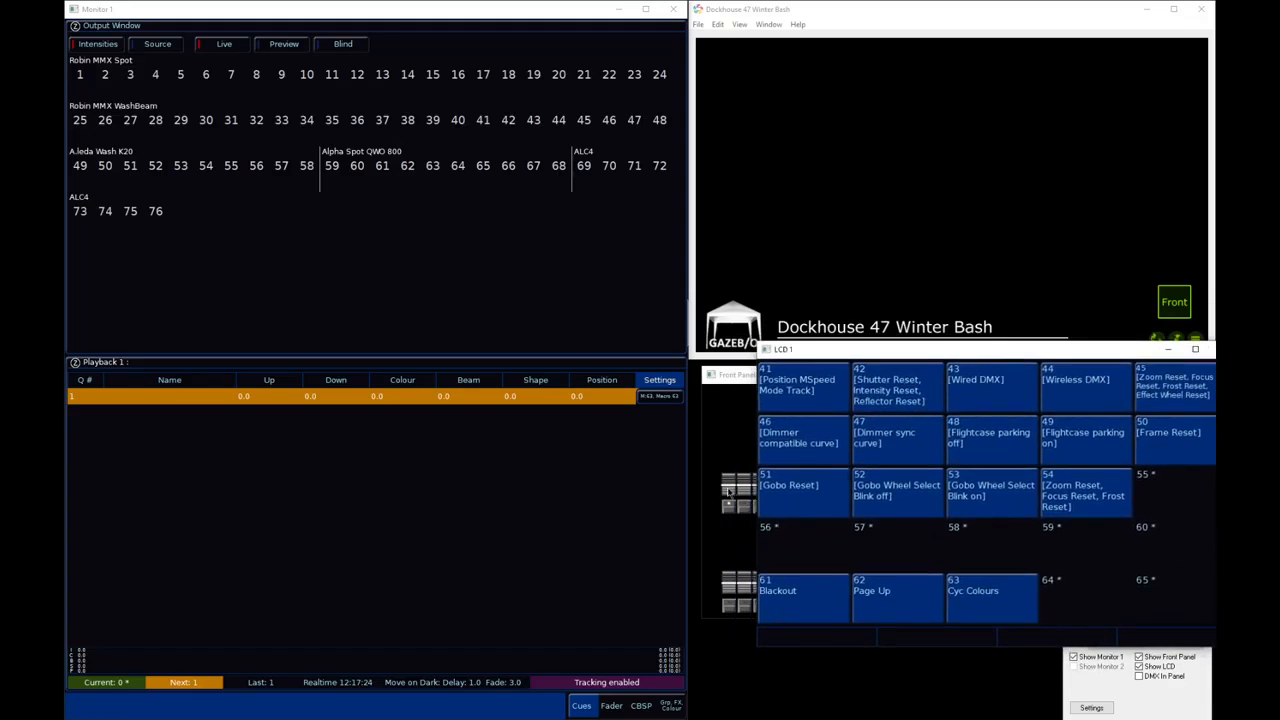
left_click_drag(728, 491, 729, 436)
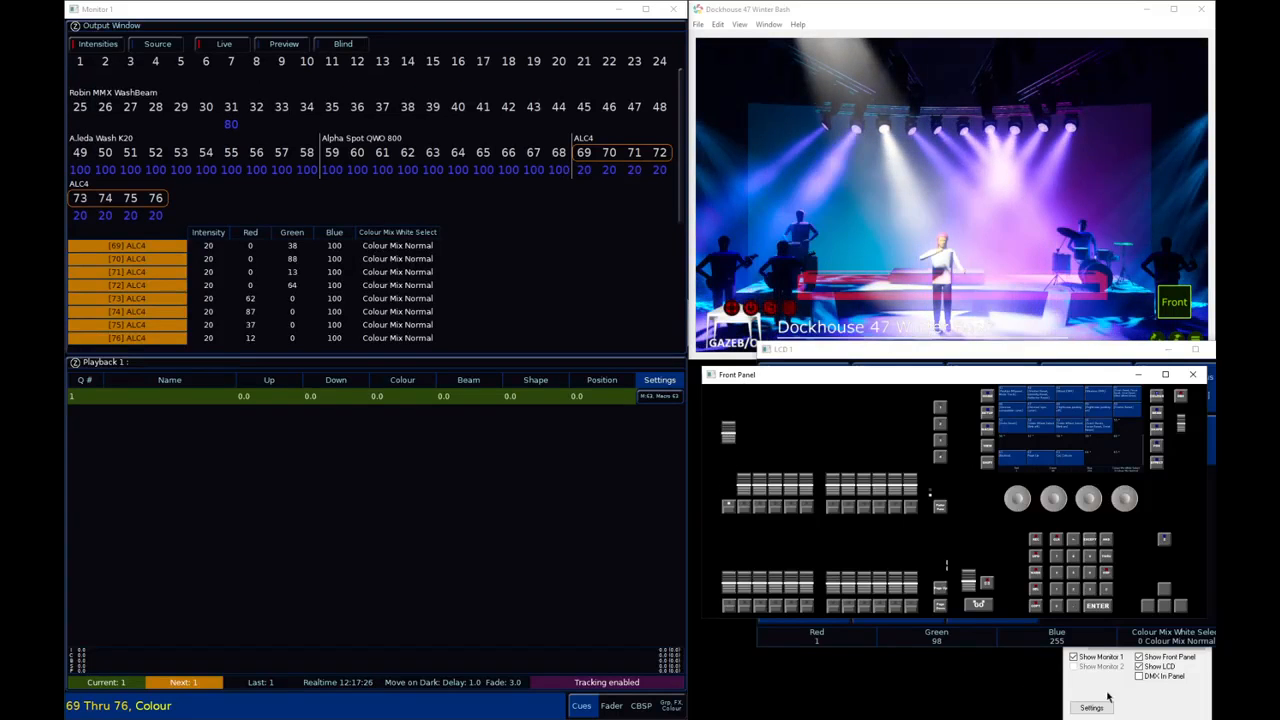
Try blue and orange on fixtures 69 thru 76 with the colour picker, and clear the changes with the LCD window moved over the output window
left_click(1158, 667)
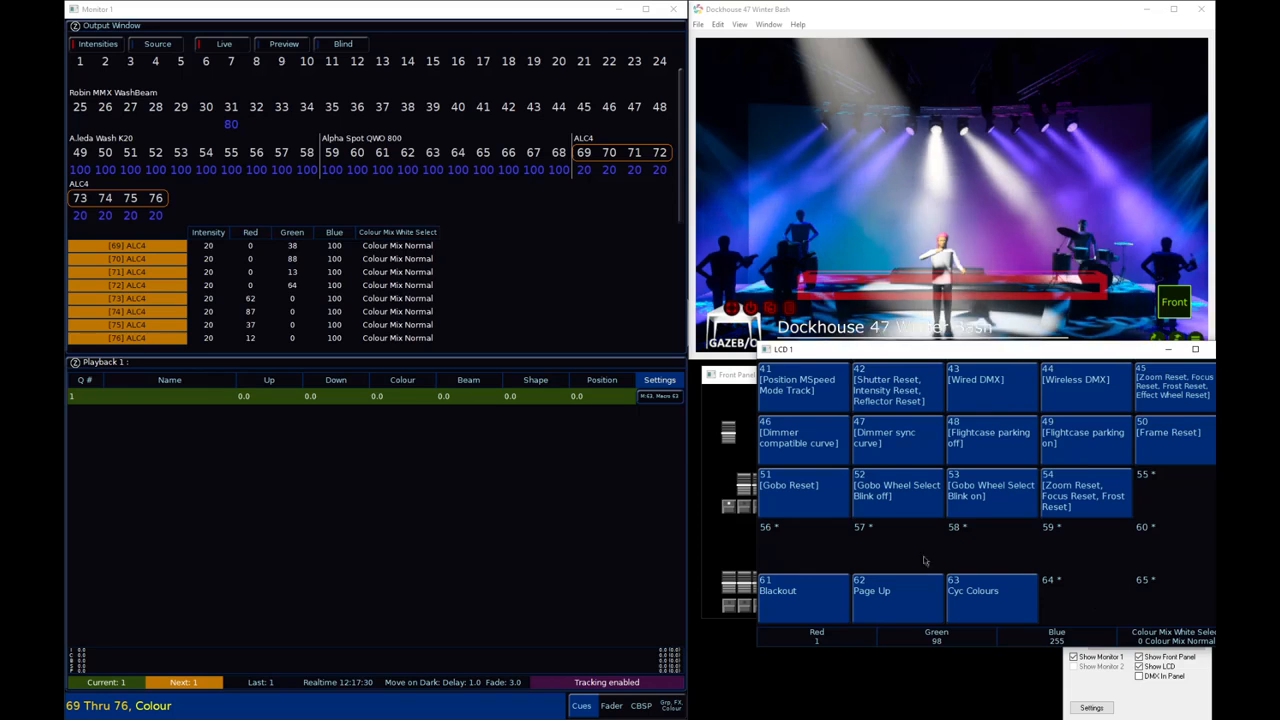
key("c")
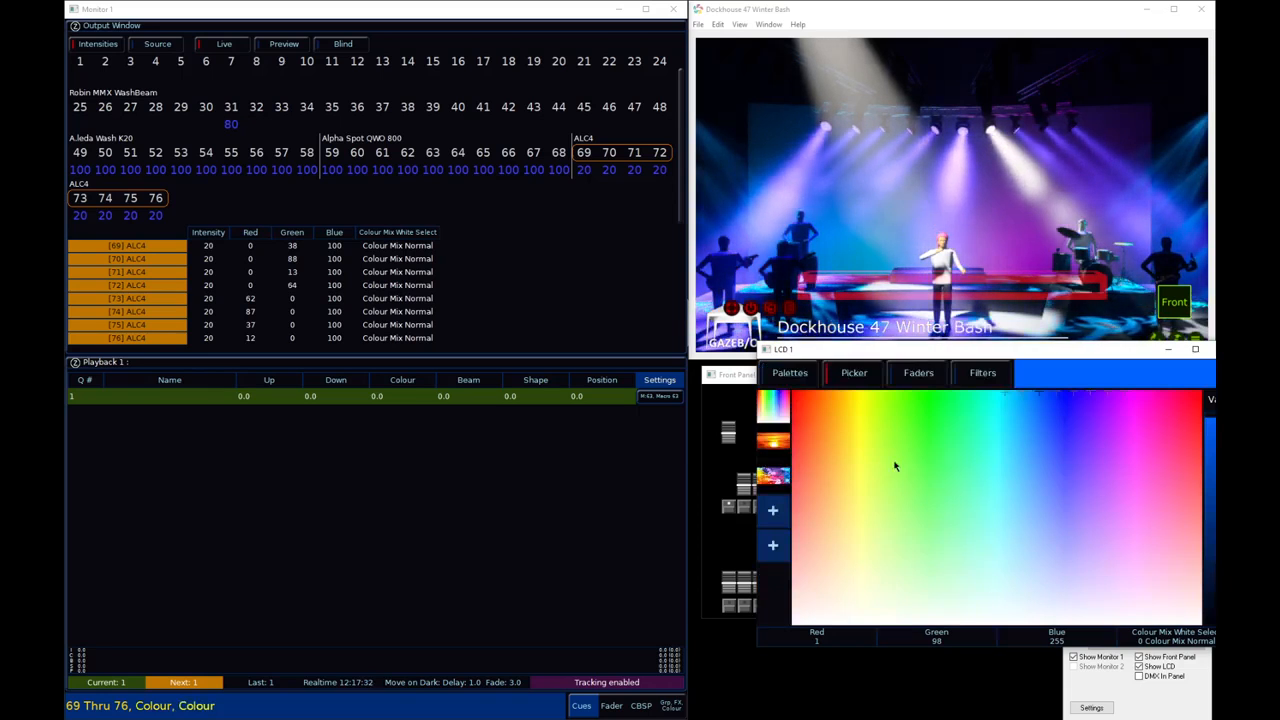
left_click_drag(894, 462, 1041, 415)
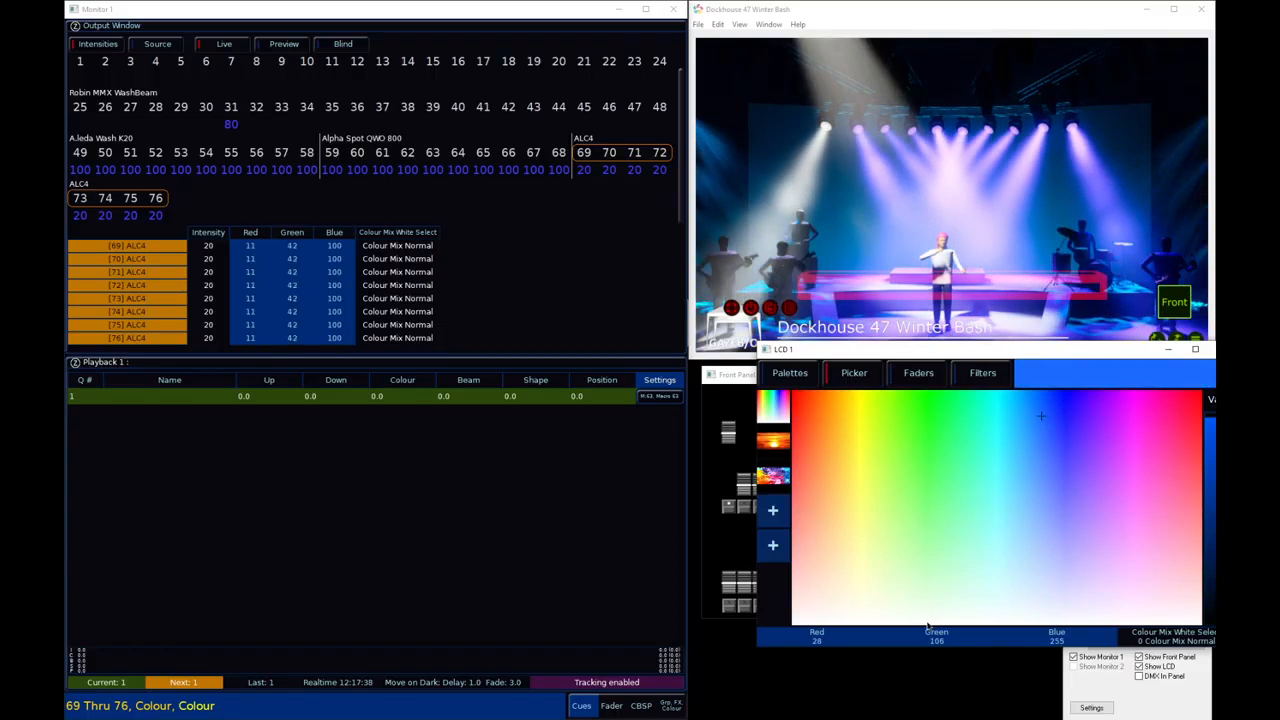
mouse_move(927, 625)
left_mouse_down()
mouse_move(1028, 522)
mouse_move(1150, 430)
mouse_move(800, 398)
mouse_move(1196, 400)
mouse_move(827, 399)
left_mouse_up()
left_click_drag(957, 354, 314, 44)
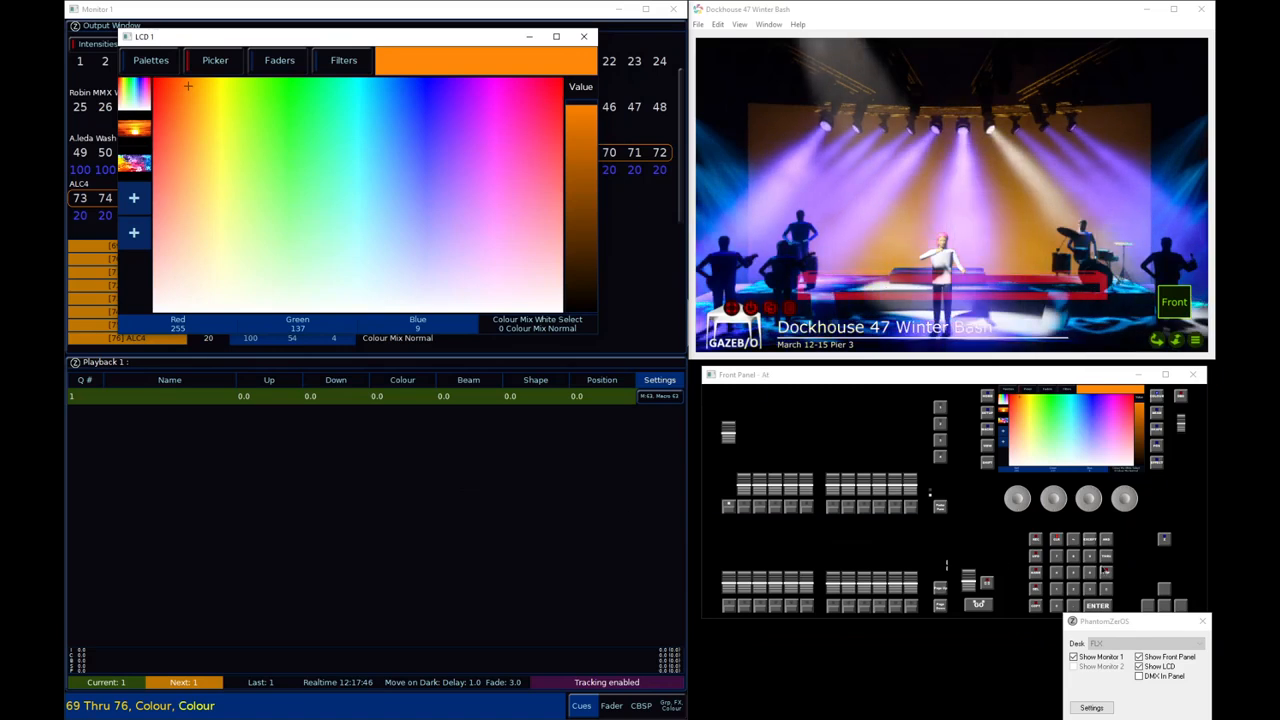
left_click(1106, 589)
left_click(1106, 589)
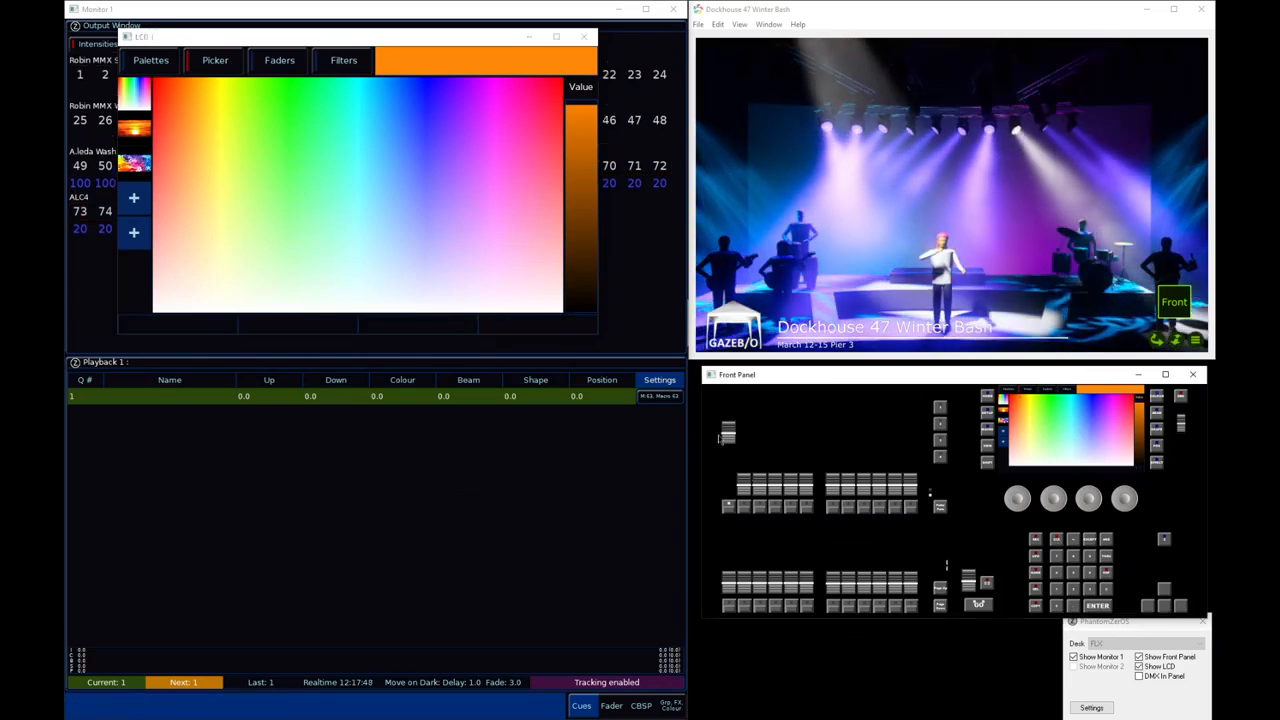
Release playback 1, raise it to full again, and recolour fixtures 69 thru 76 magenta (Red 249, Green 24, Blue 255)
left_click(730, 508)
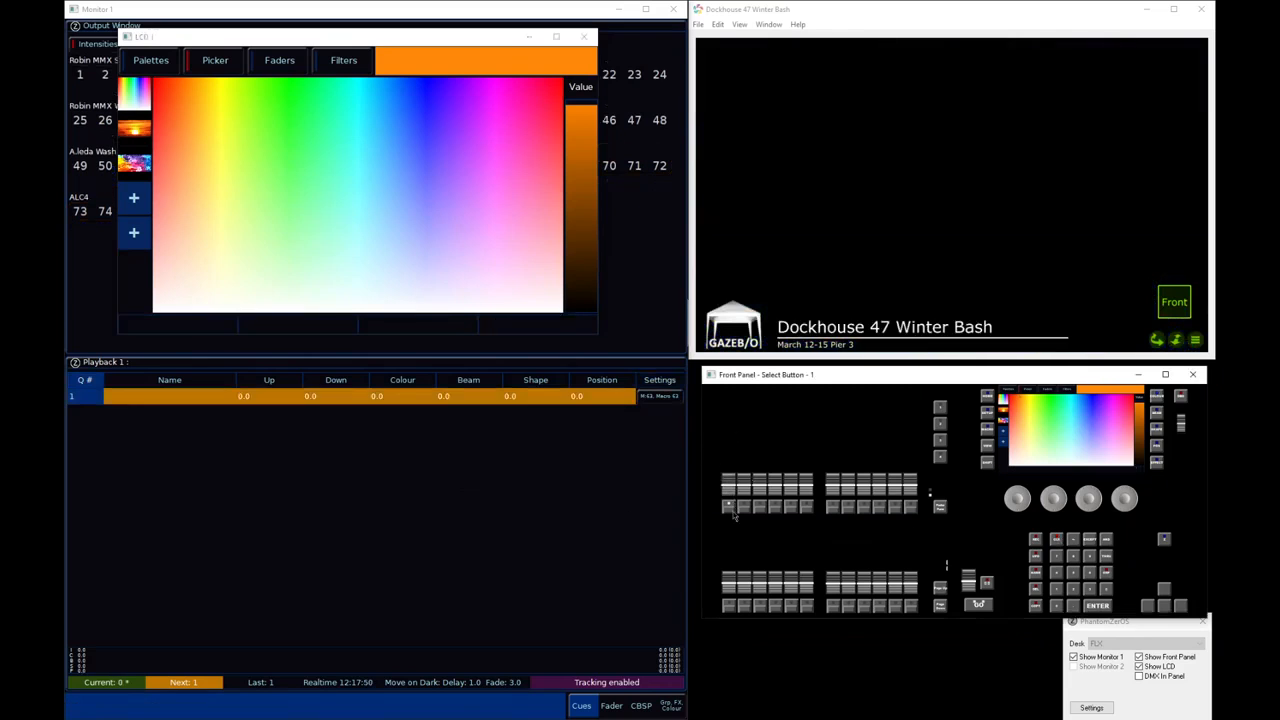
left_click_drag(729, 484, 738, 404)
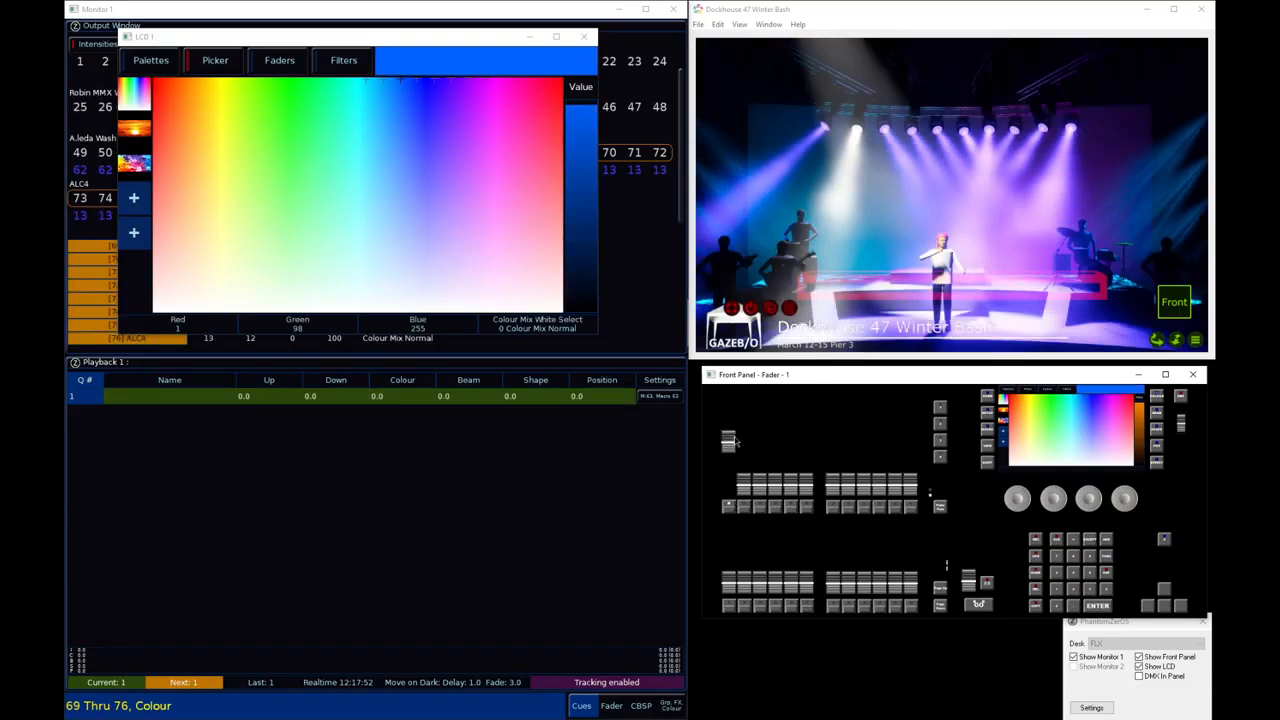
left_click_drag(440, 95, 486, 114)
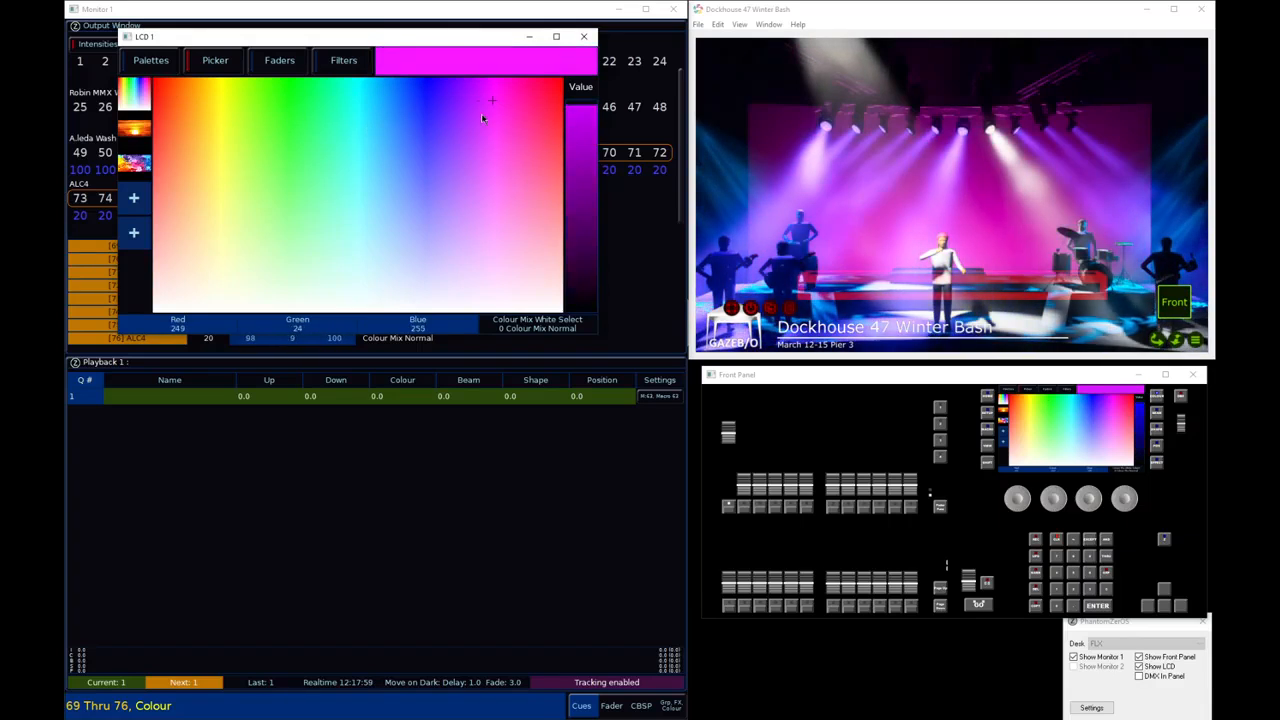
Close the LCD window and show the Effect controls for fixtures 69 thru 76
left_click(584, 36)
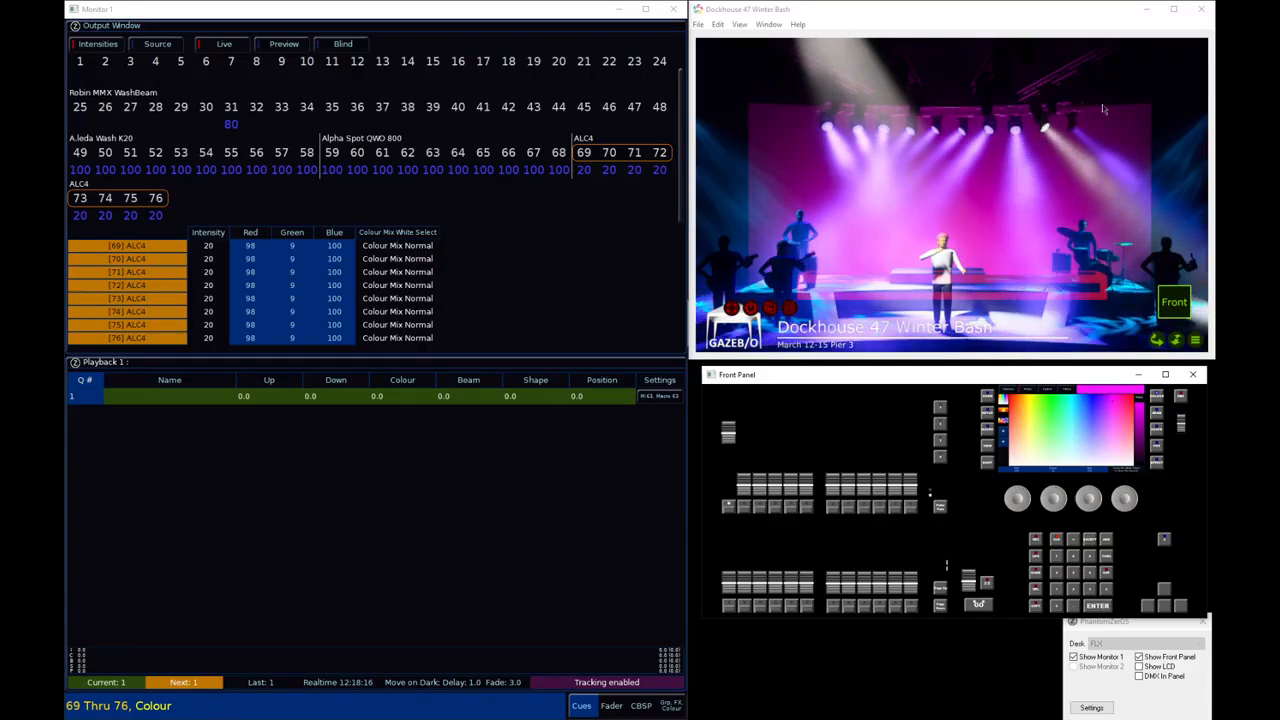
left_click(1156, 463)
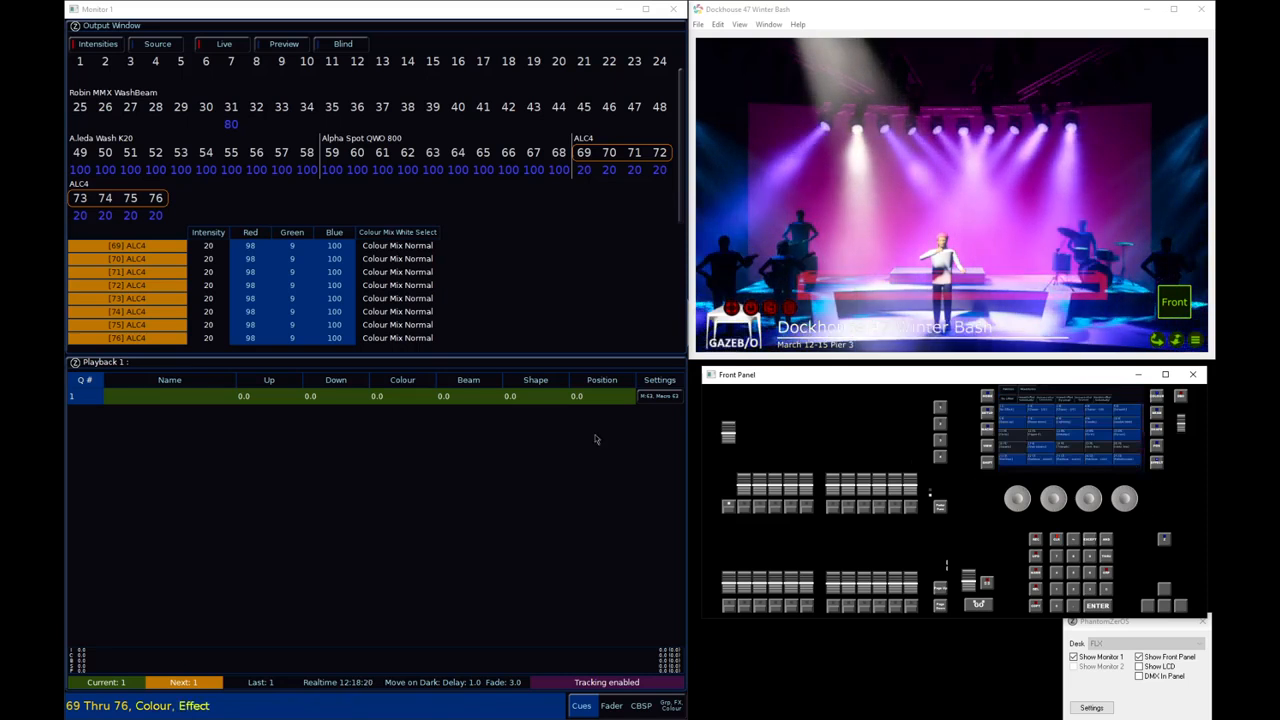
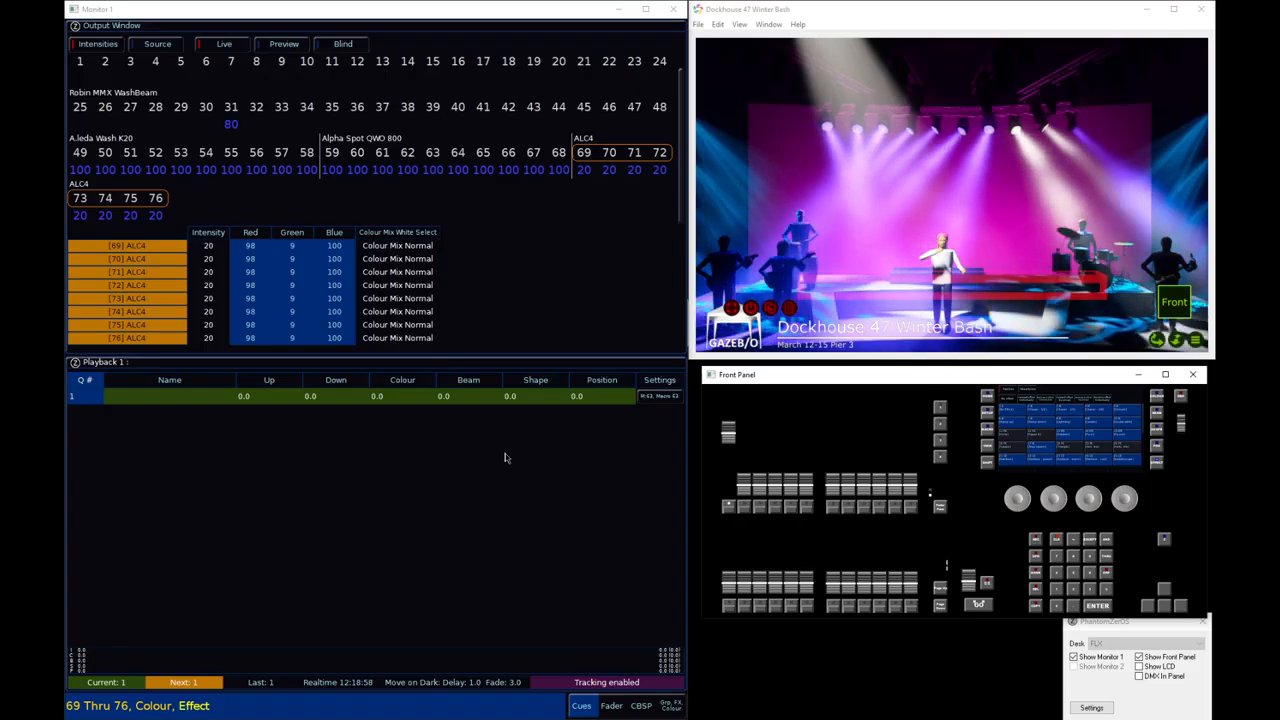
Look at the streaming ACN default priority in the Universes setup, leave it as it is, and exit Setup
key("s")
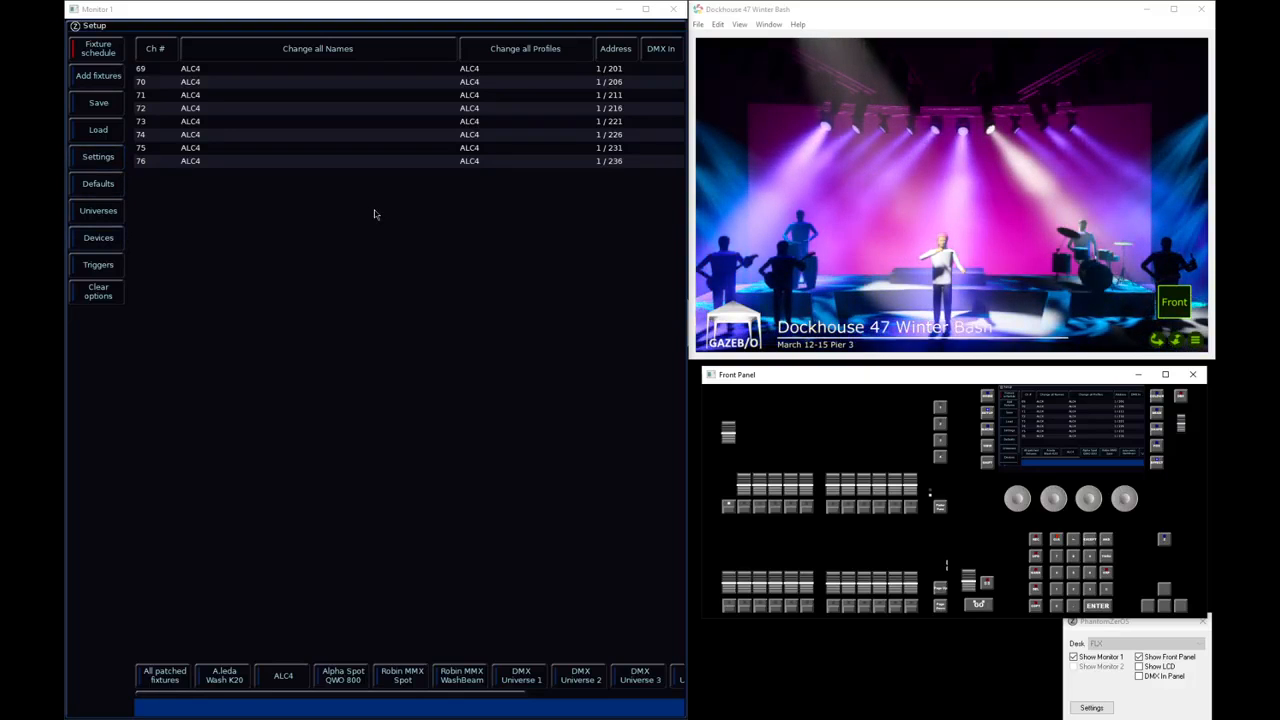
left_click(98, 211)
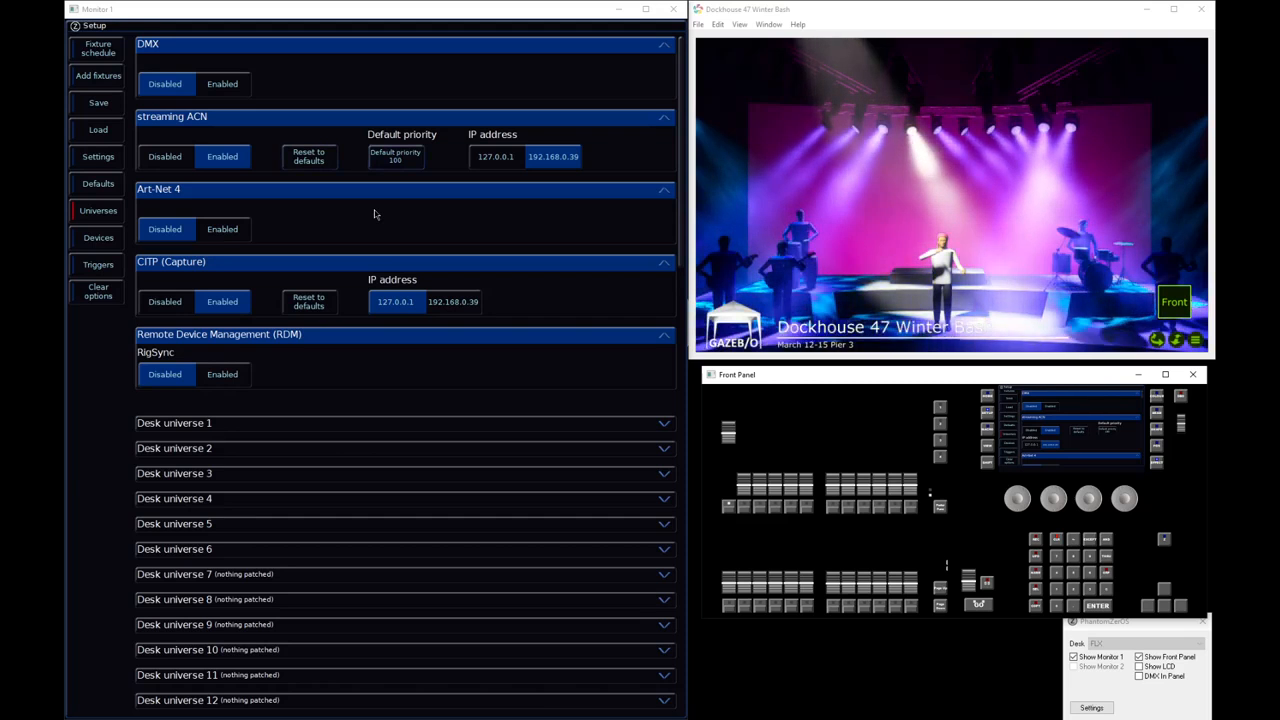
key("Return")
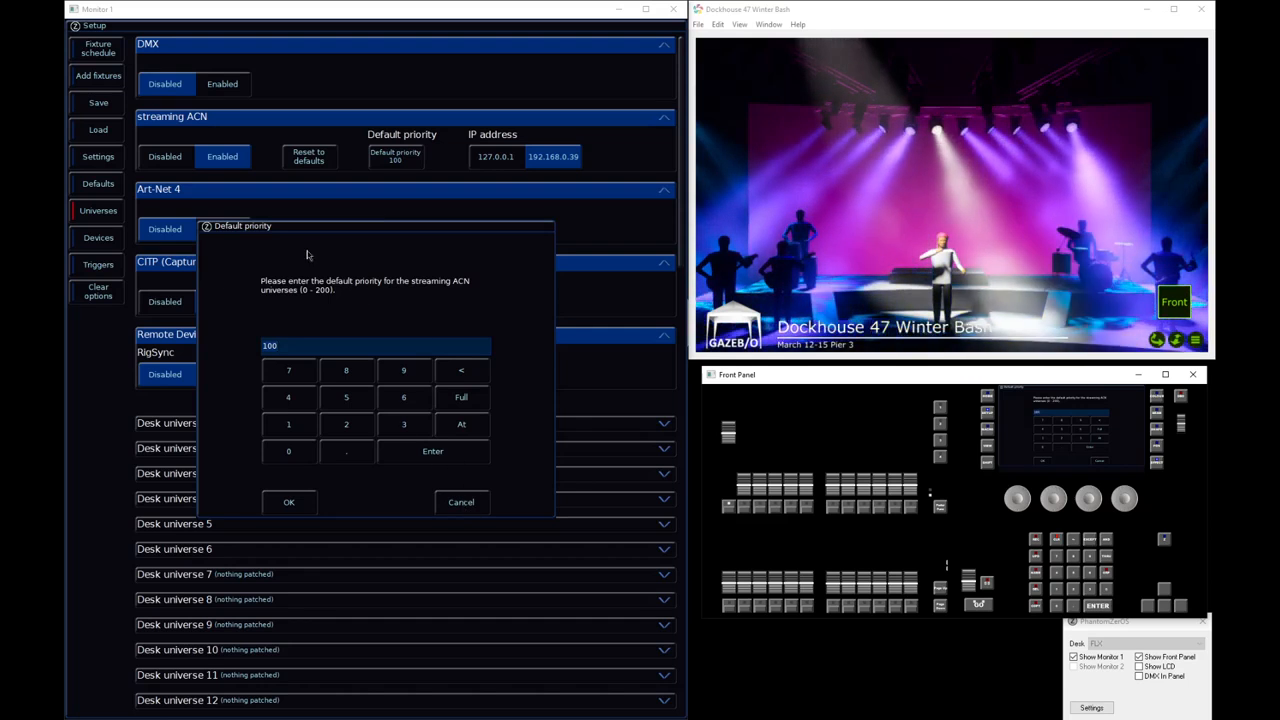
left_click(462, 503)
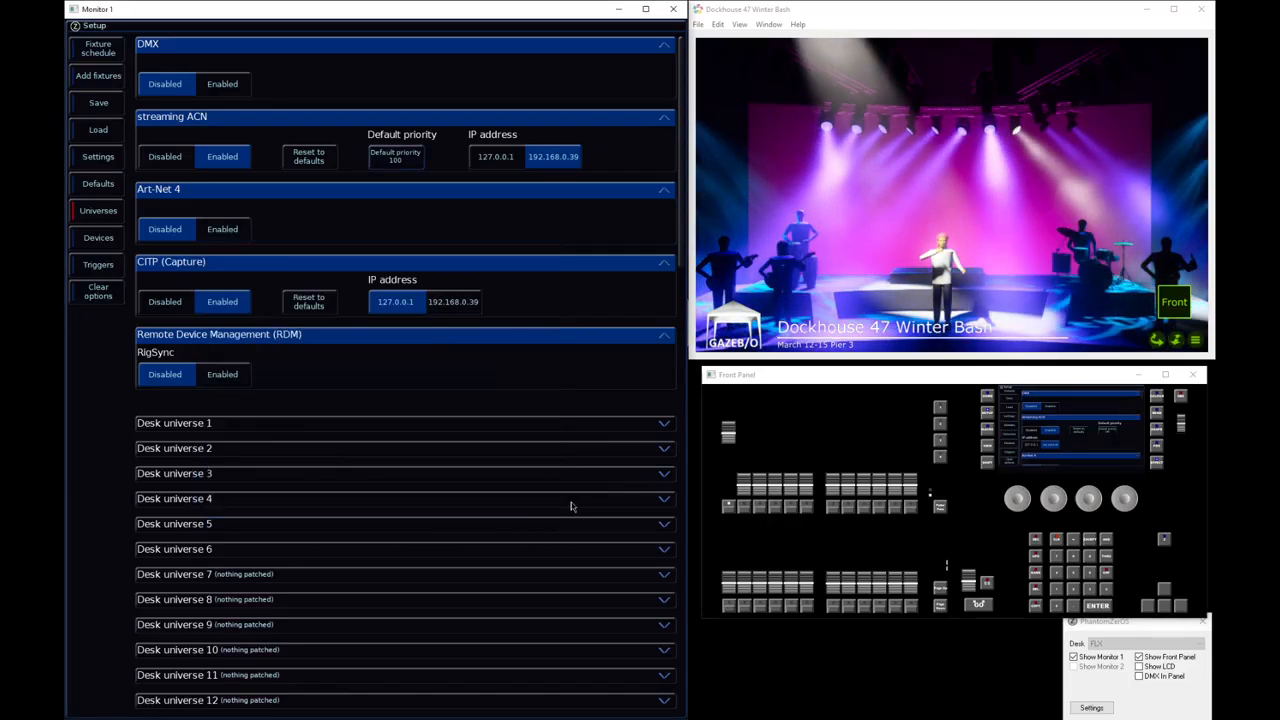
key("Escape")
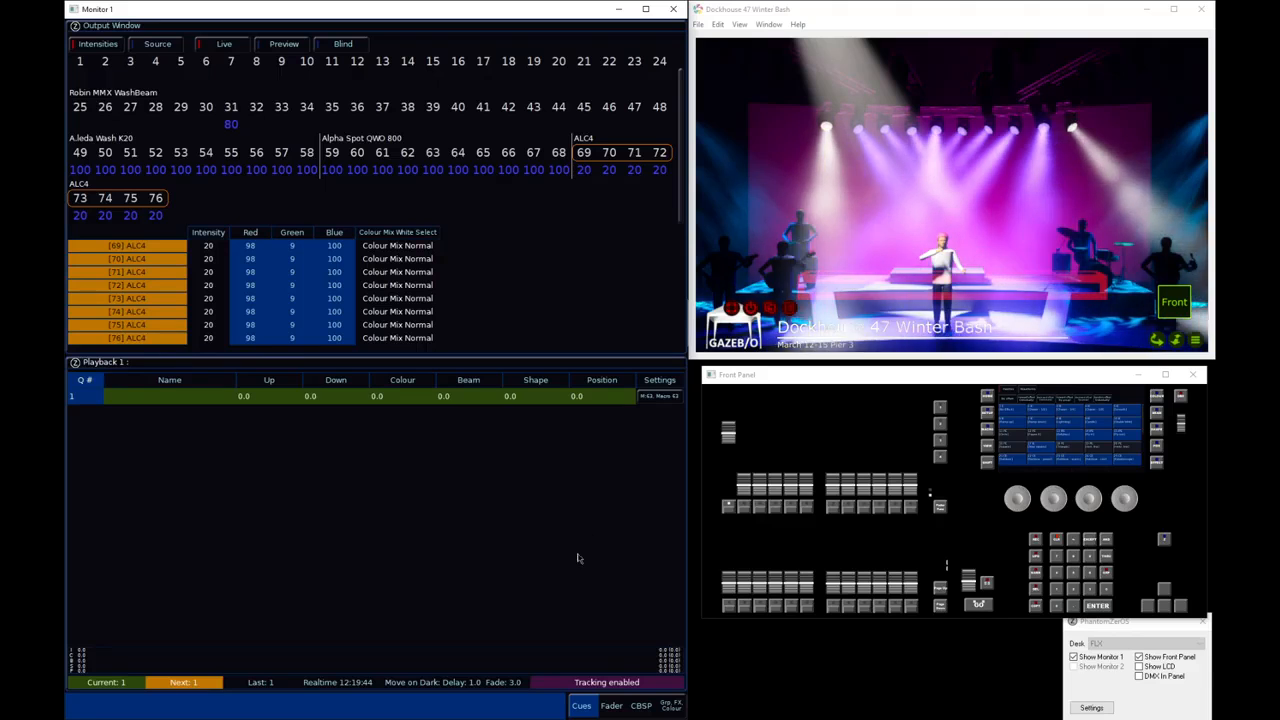
Clear the programmer with the fader view shown, and place the LCD window over the visualiser
key("v")
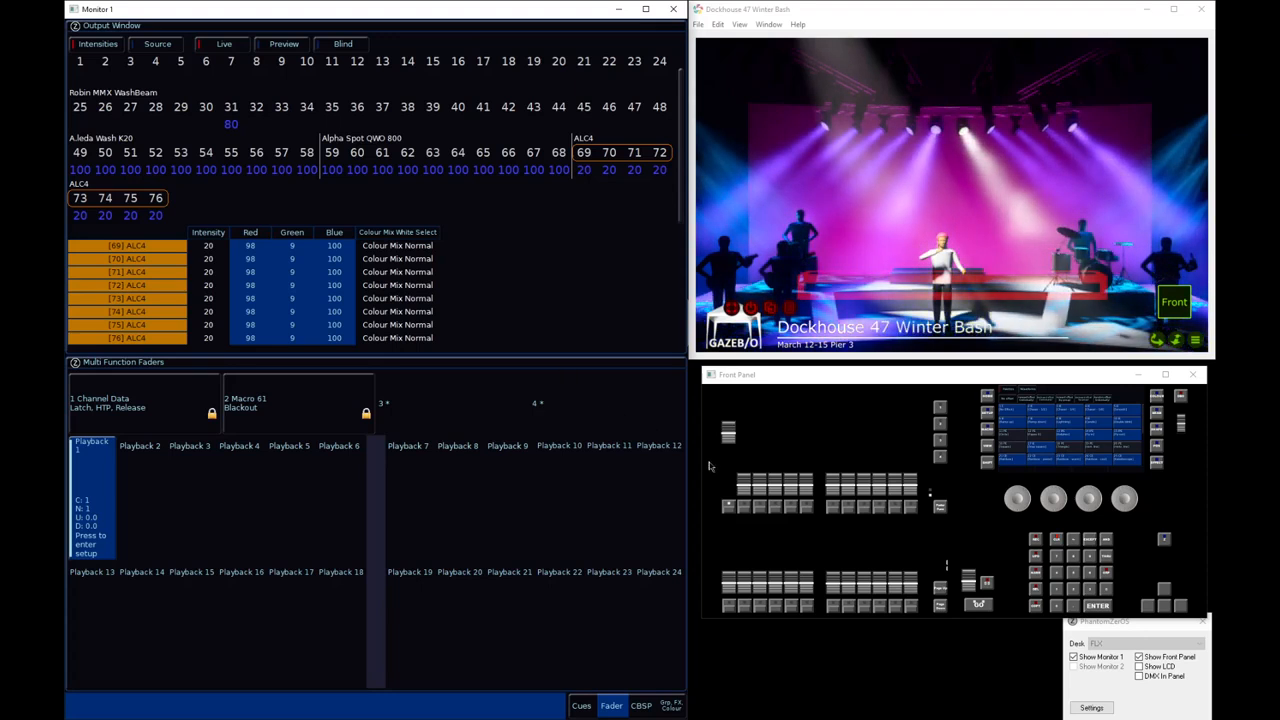
left_click(1066, 543)
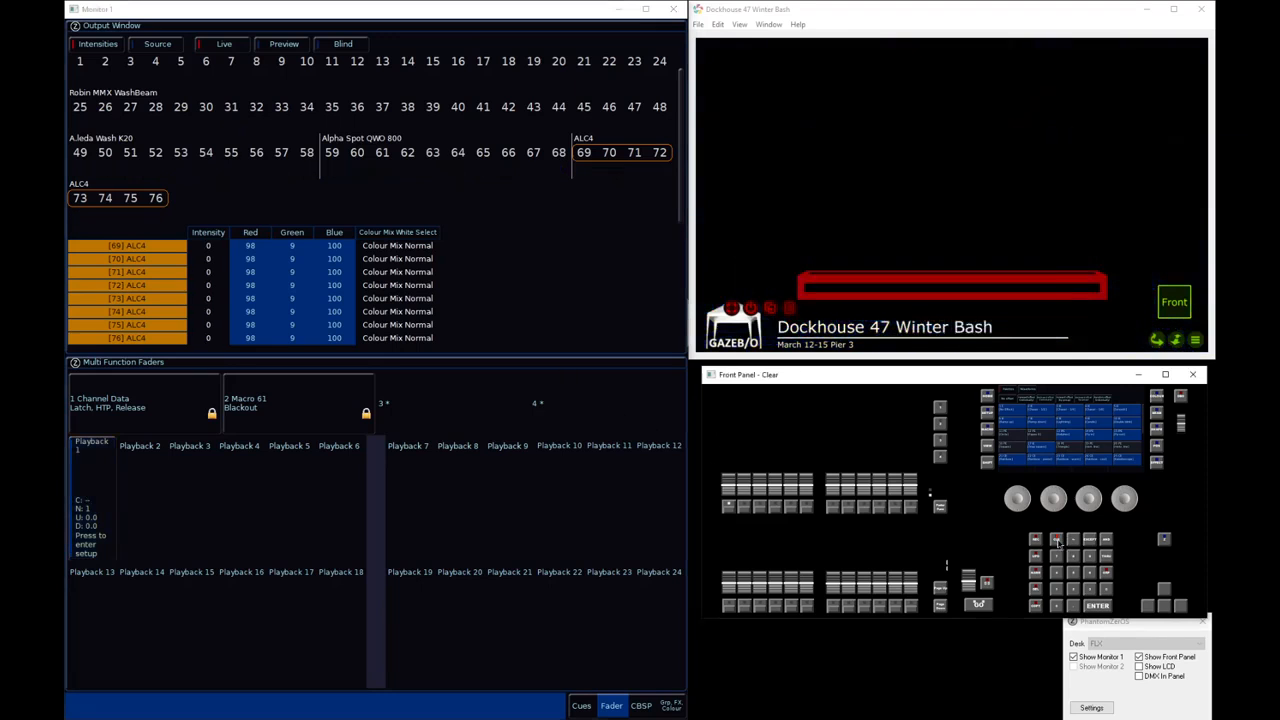
left_click(1139, 666)
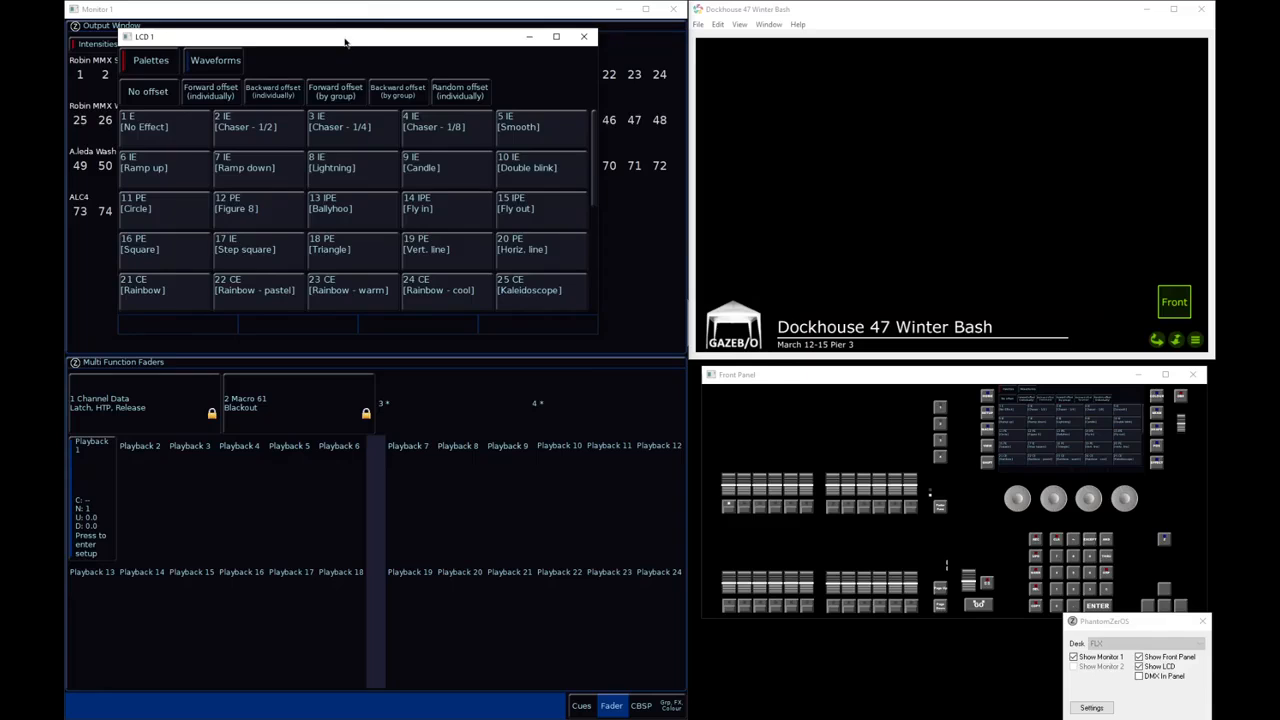
left_click_drag(350, 32, 939, 35)
Show the macros on the LCD and copy macro 63 to macro 65
key("m")
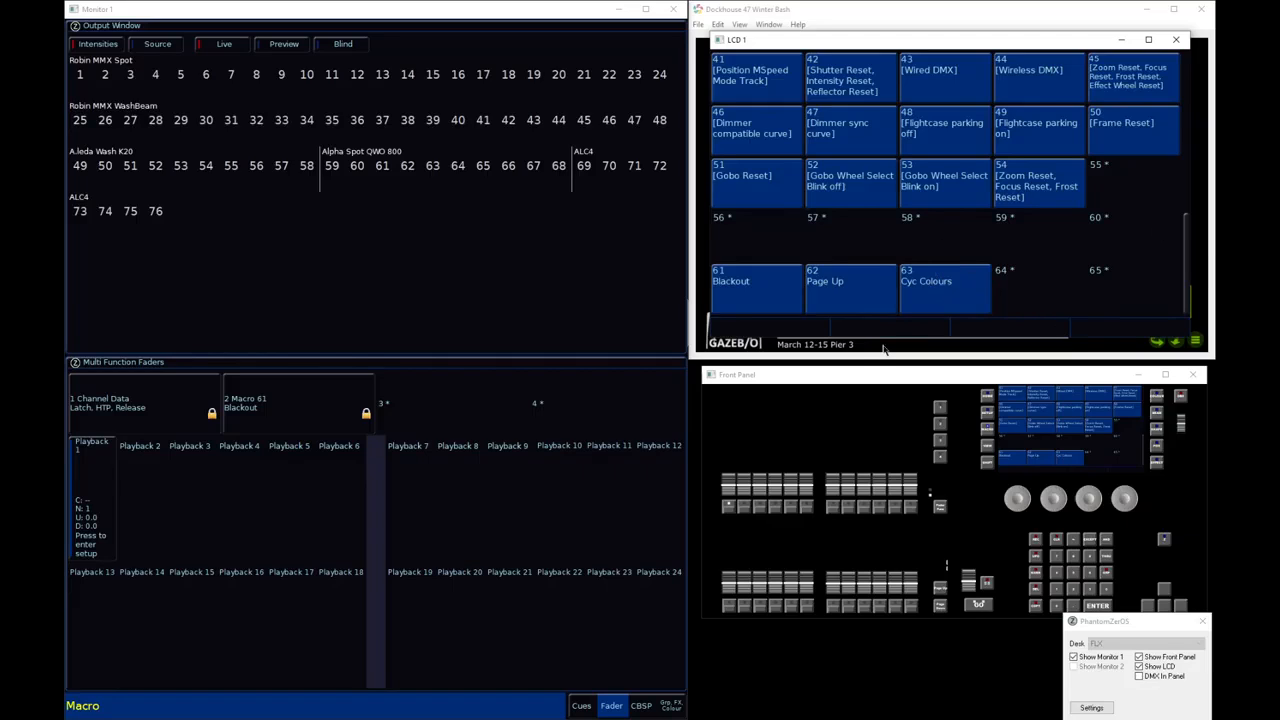
key("m")
type("63c65")
key("Return")
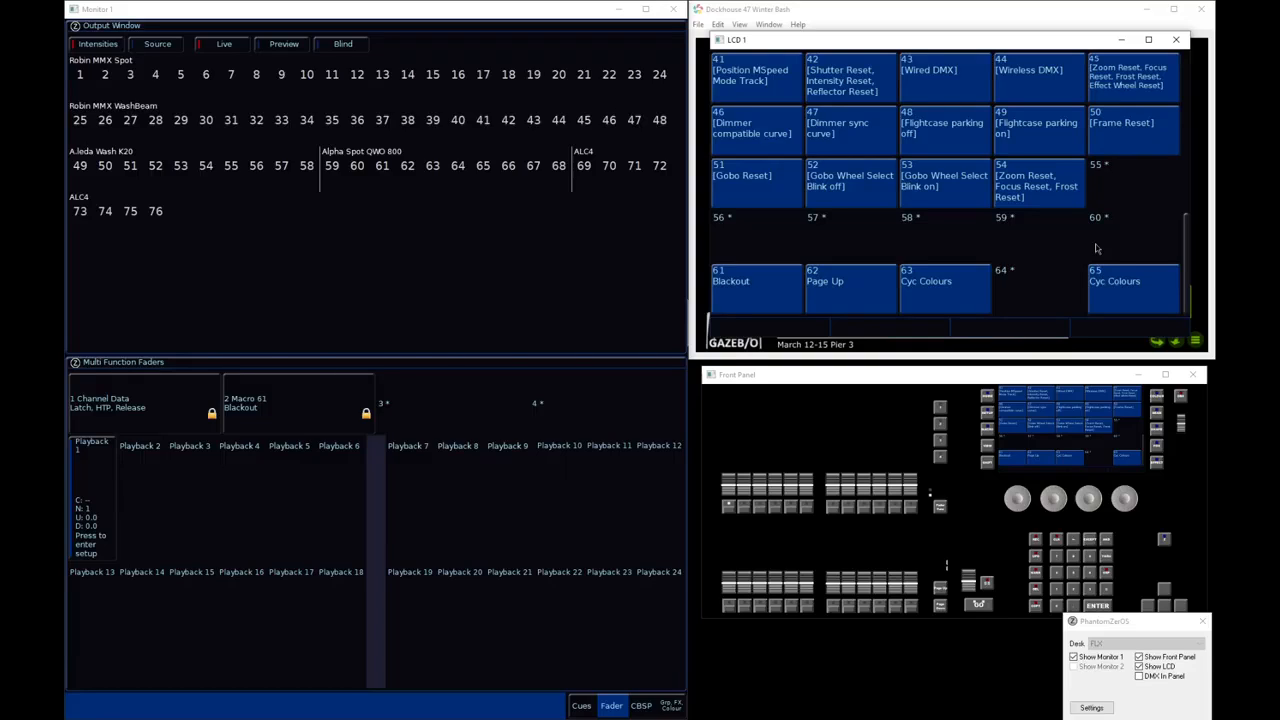
key("Delete")
left_click(1136, 285)
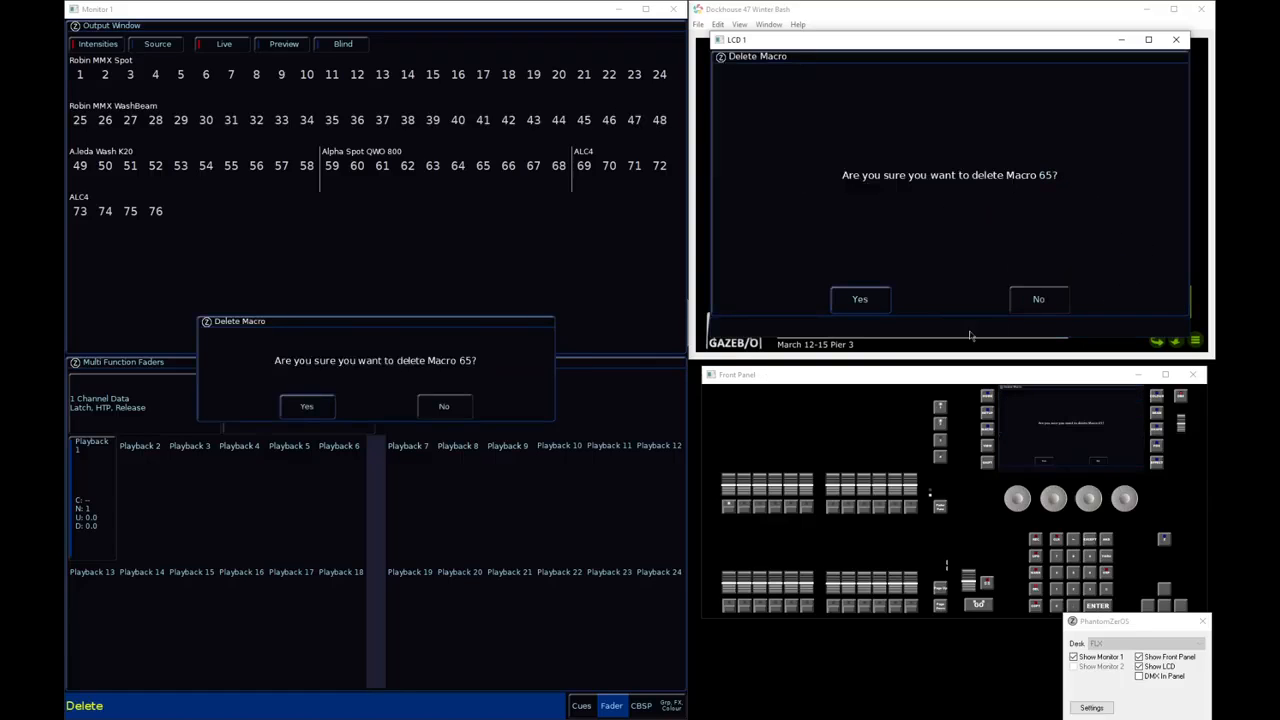
left_click(1024, 307)
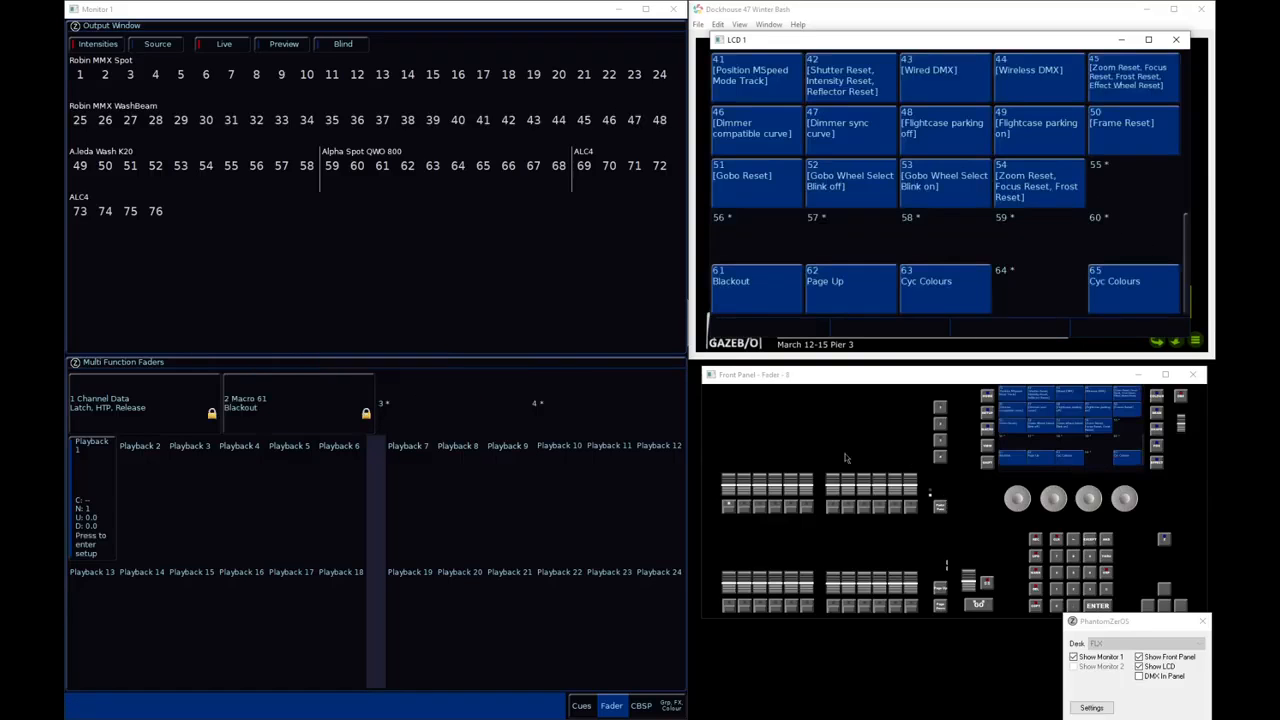
Delete macro 65 and confirm the deletion
type("m65")
key("Delete")
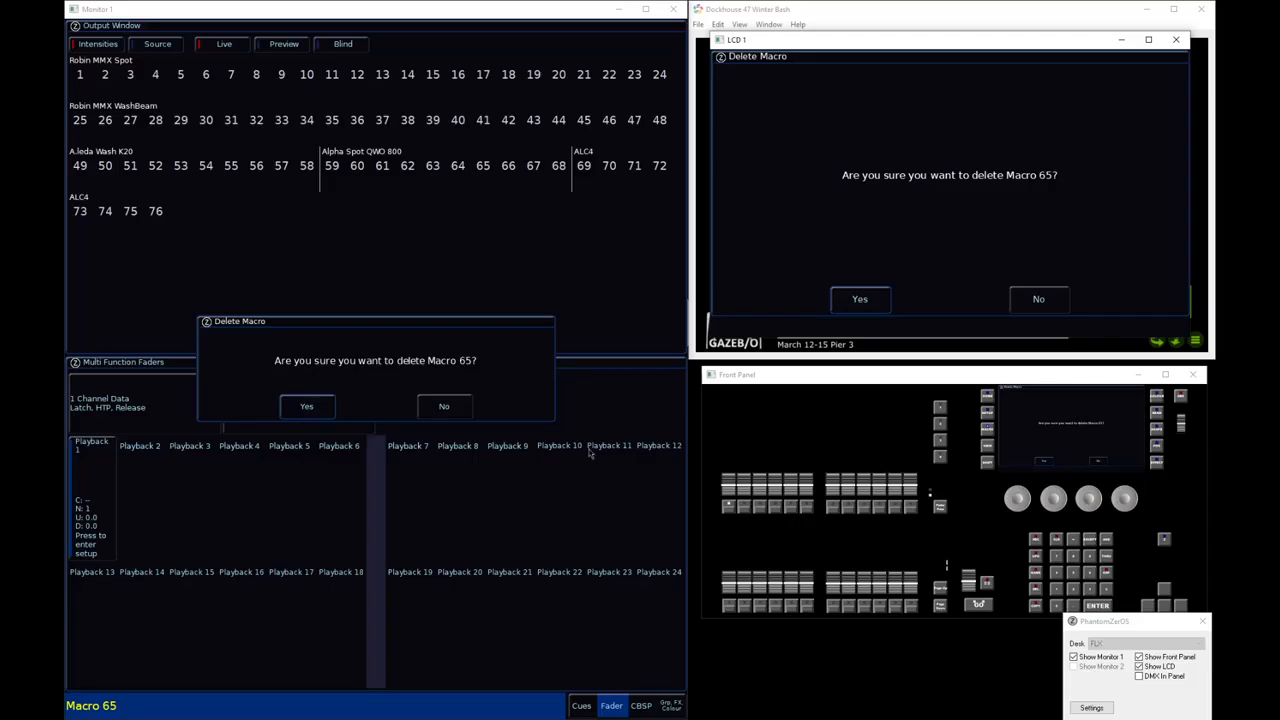
left_click(330, 407)
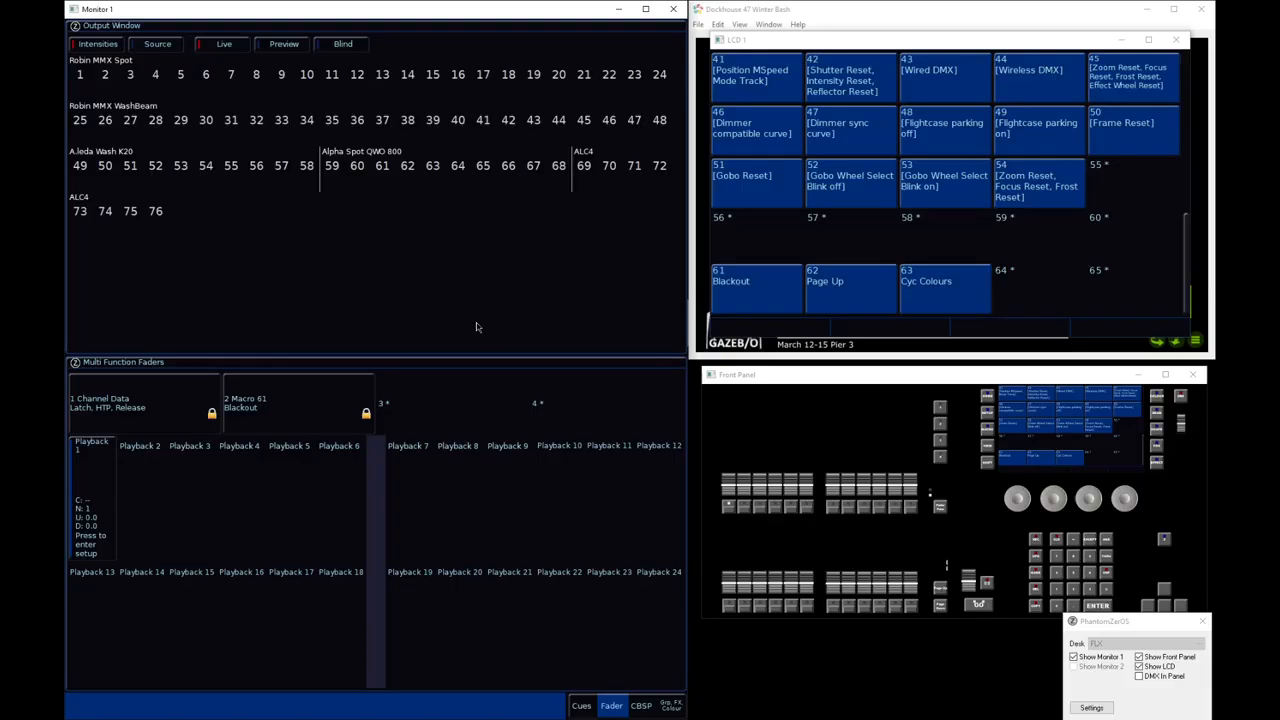
Set the playback mode of macro 63 (Cyc Colours) to Slow, and run it
type("m63s")
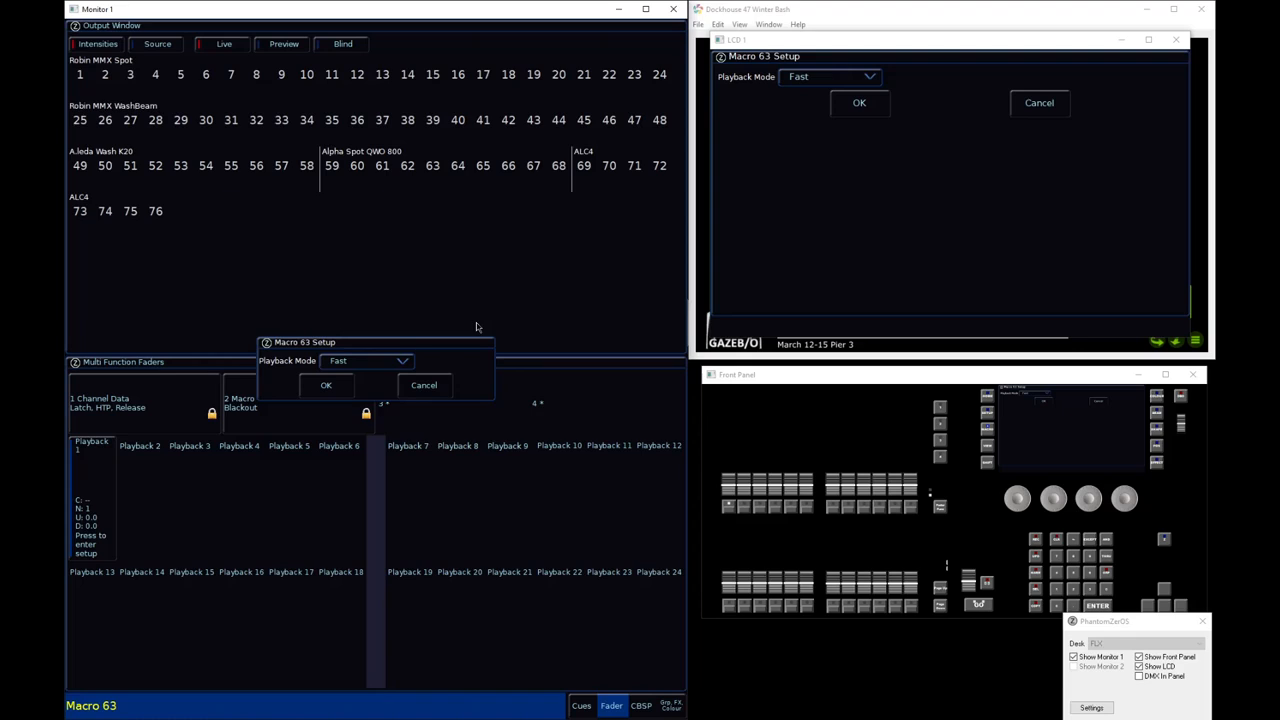
left_click(357, 365)
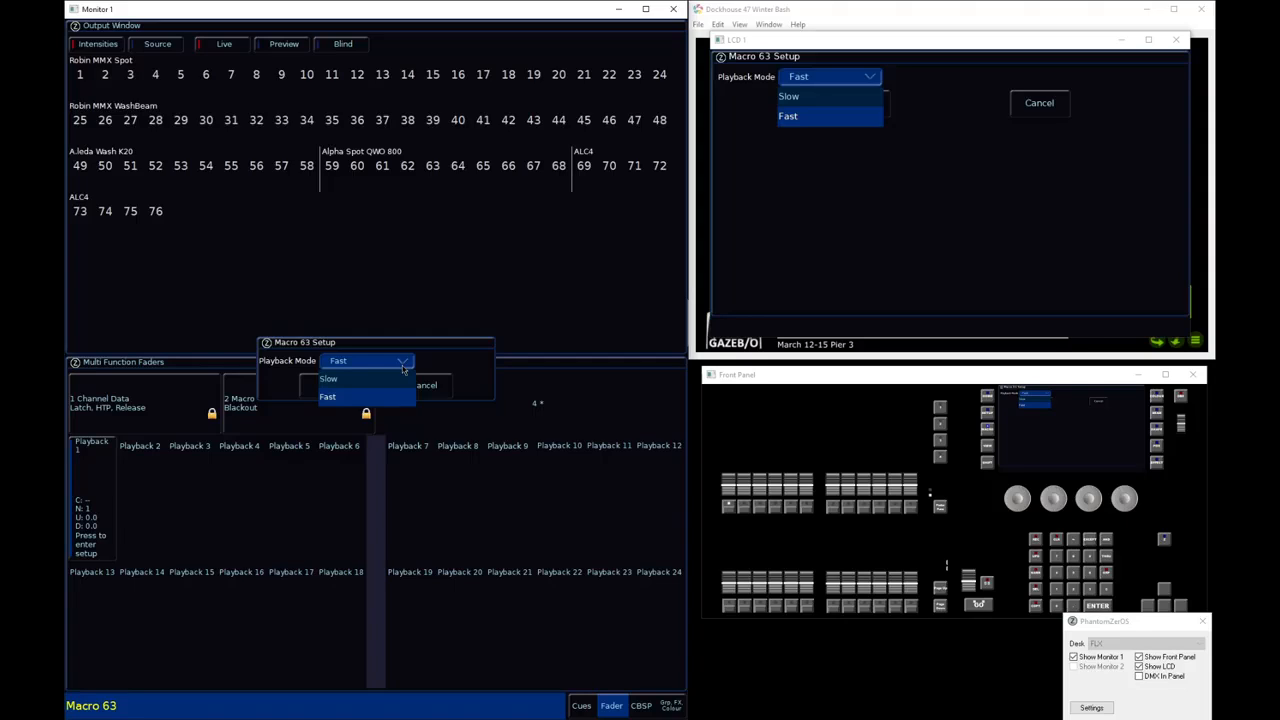
left_click(333, 378)
left_click(338, 387)
left_click(933, 286)
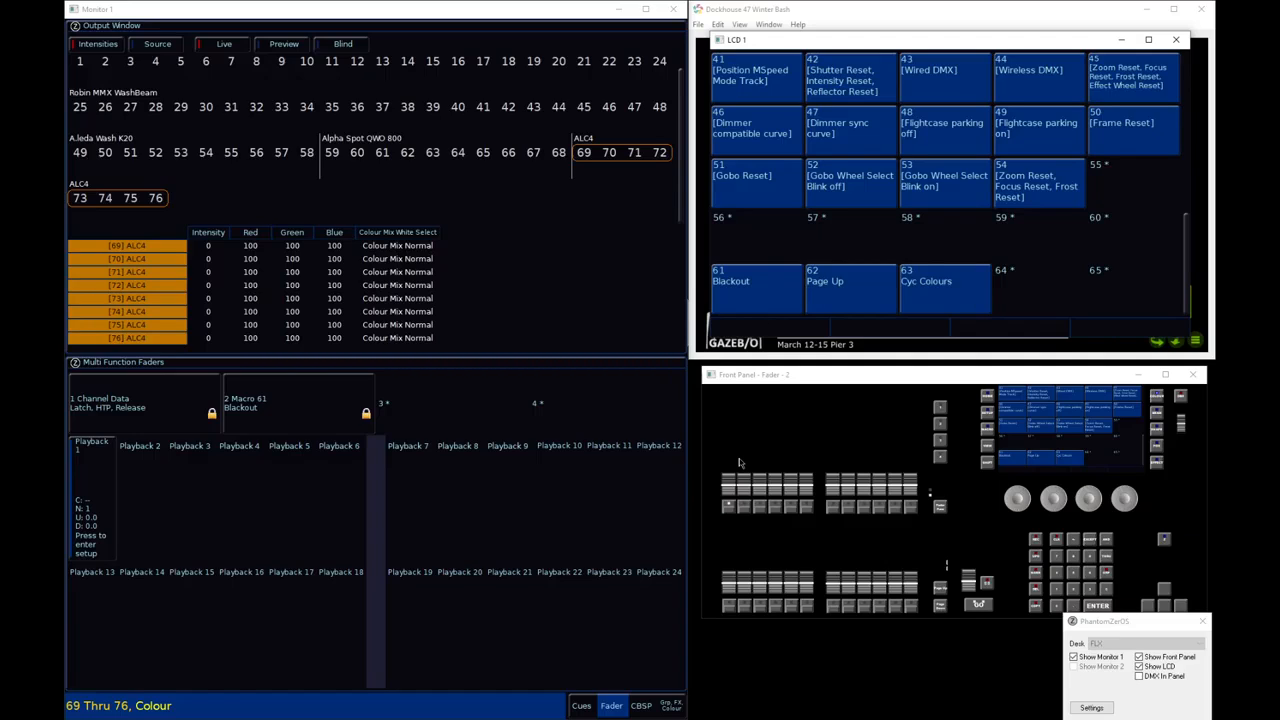
key("BackSpace")
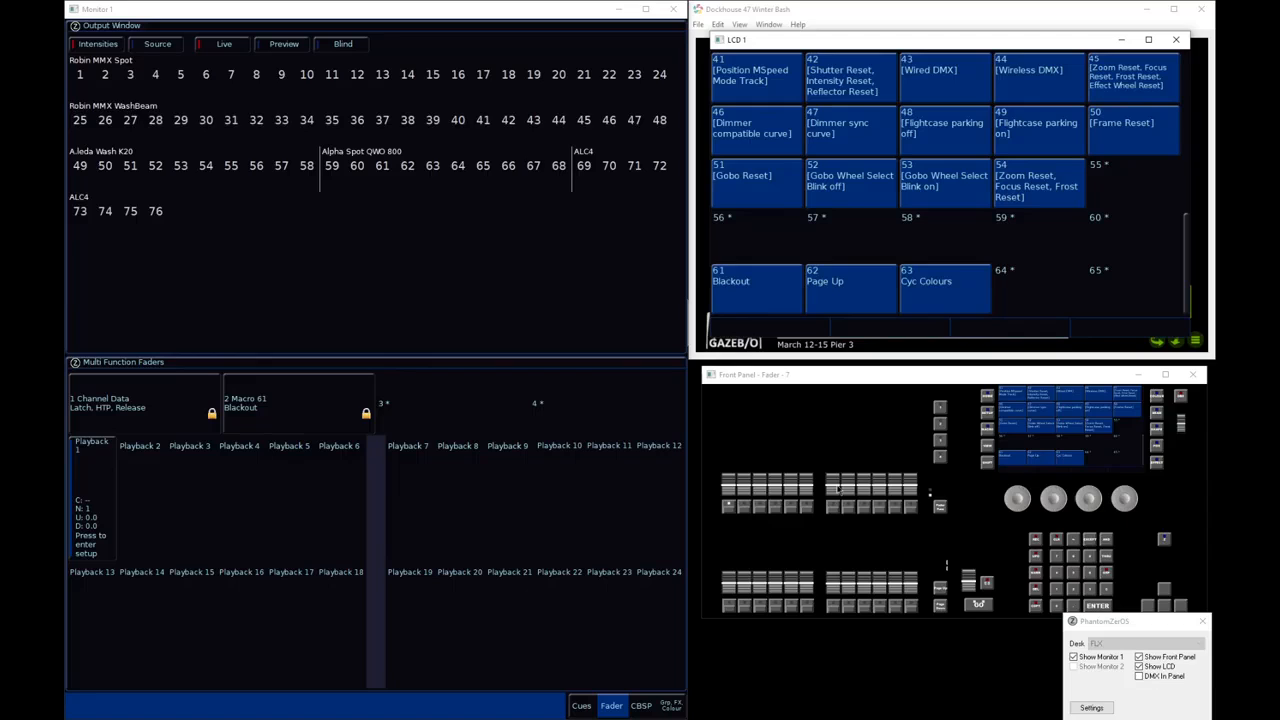
Run macro 61 (Blackout), and cancel its cue recording on playback 1, clearing the programmer
type("m61")
key("Return")
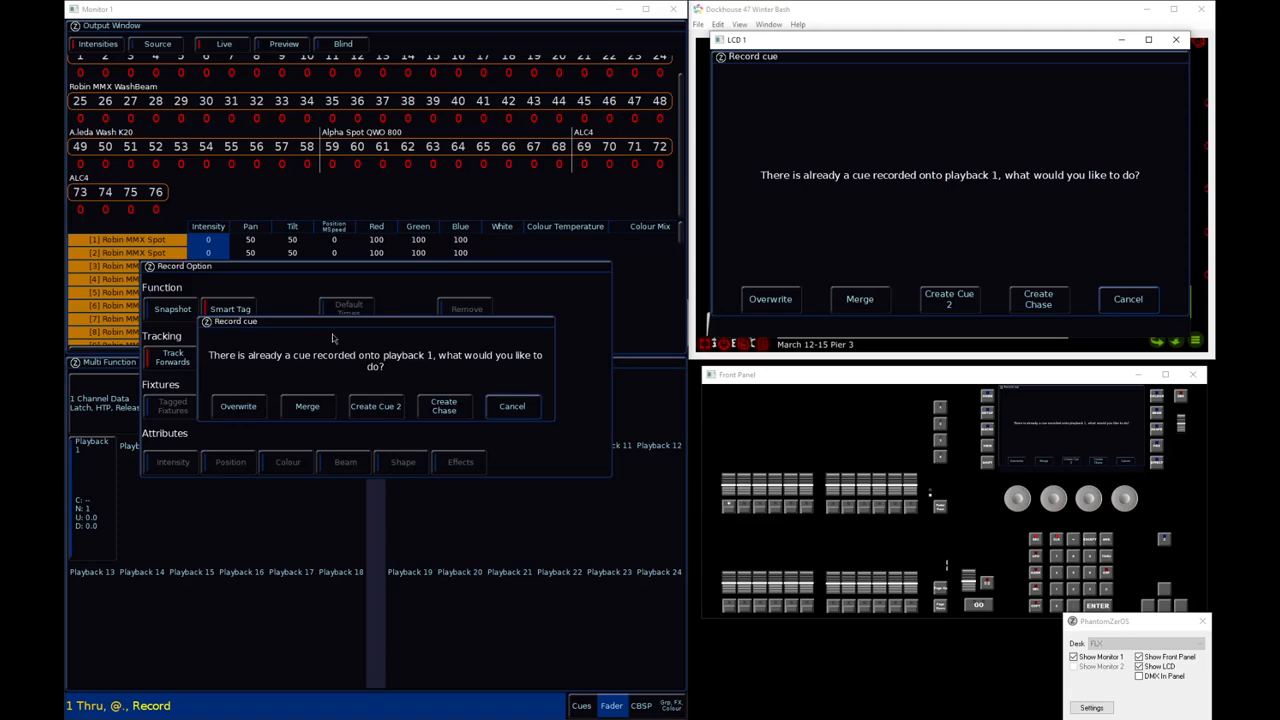
left_click(527, 407)
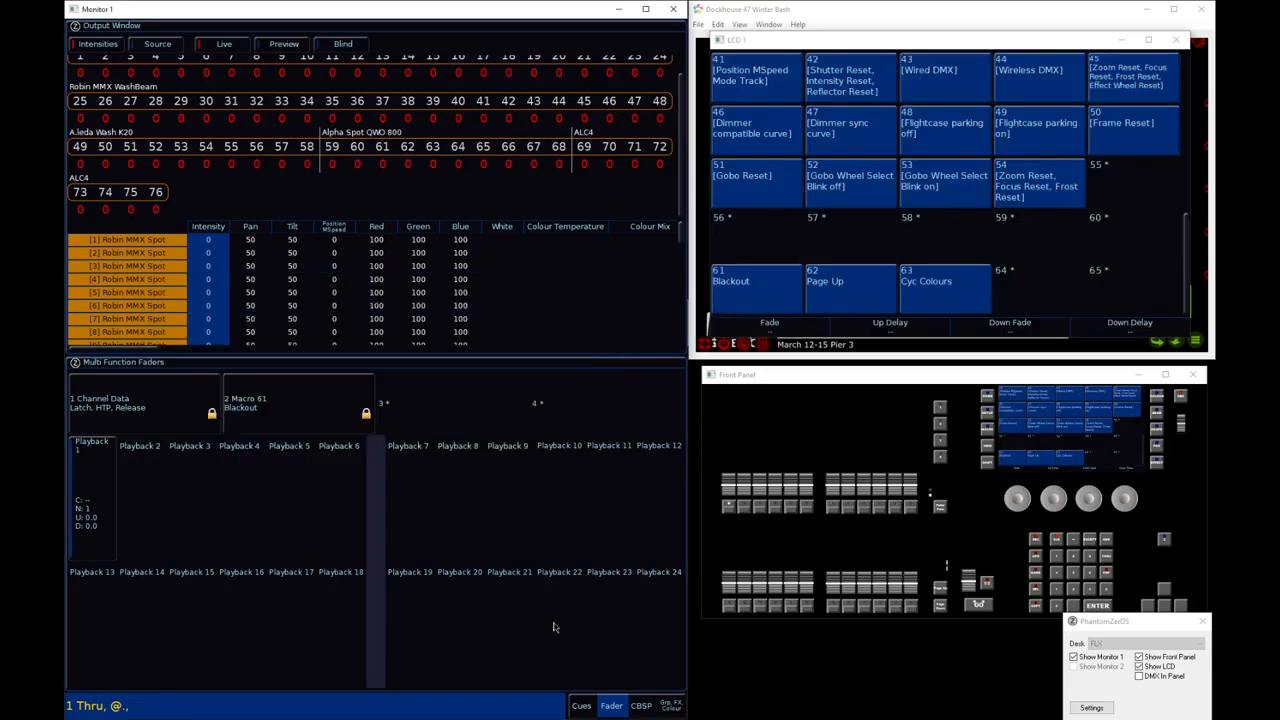
left_click(1057, 541)
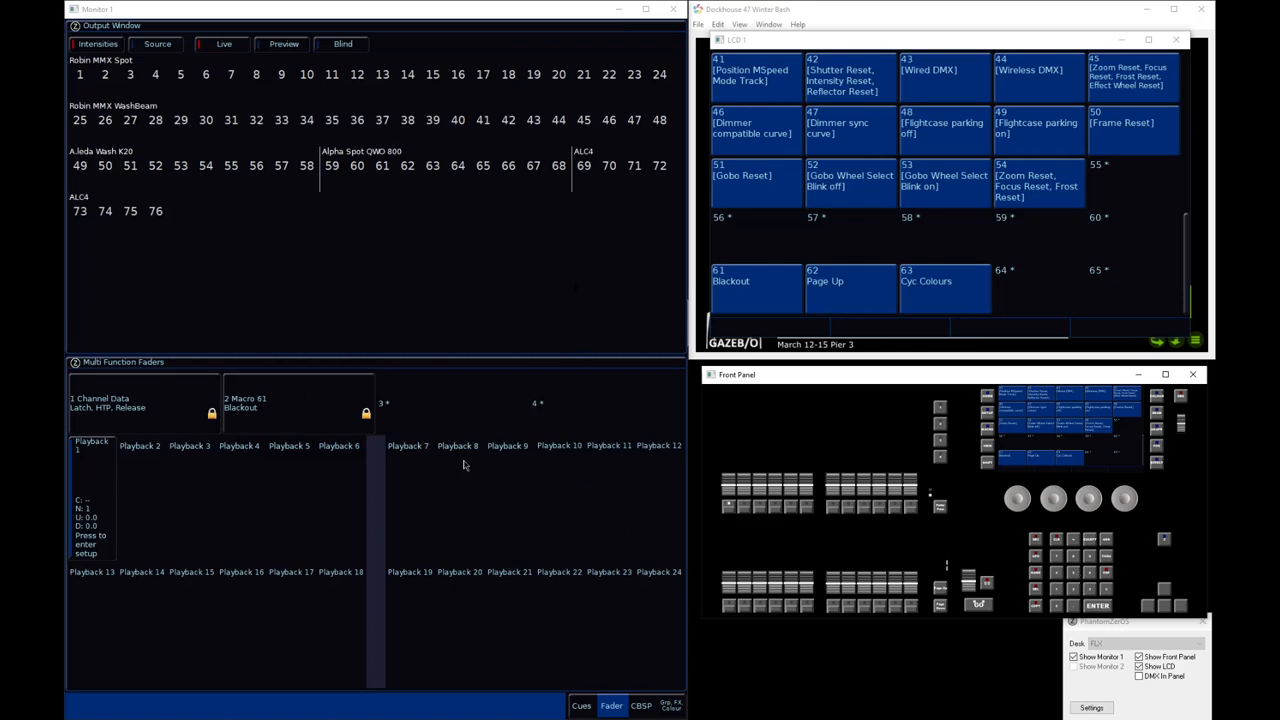
Show the Master Playback cue list and select cue 3
key("v")
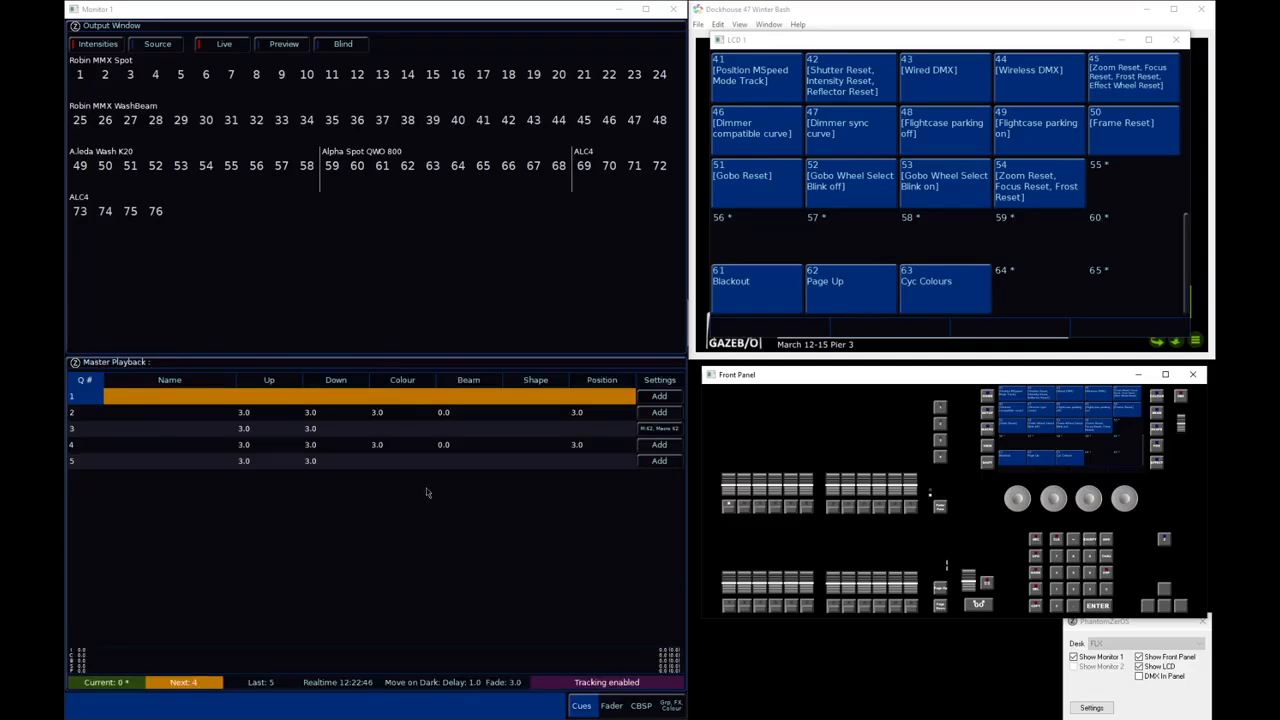
left_click(98, 436)
left_click(98, 436)
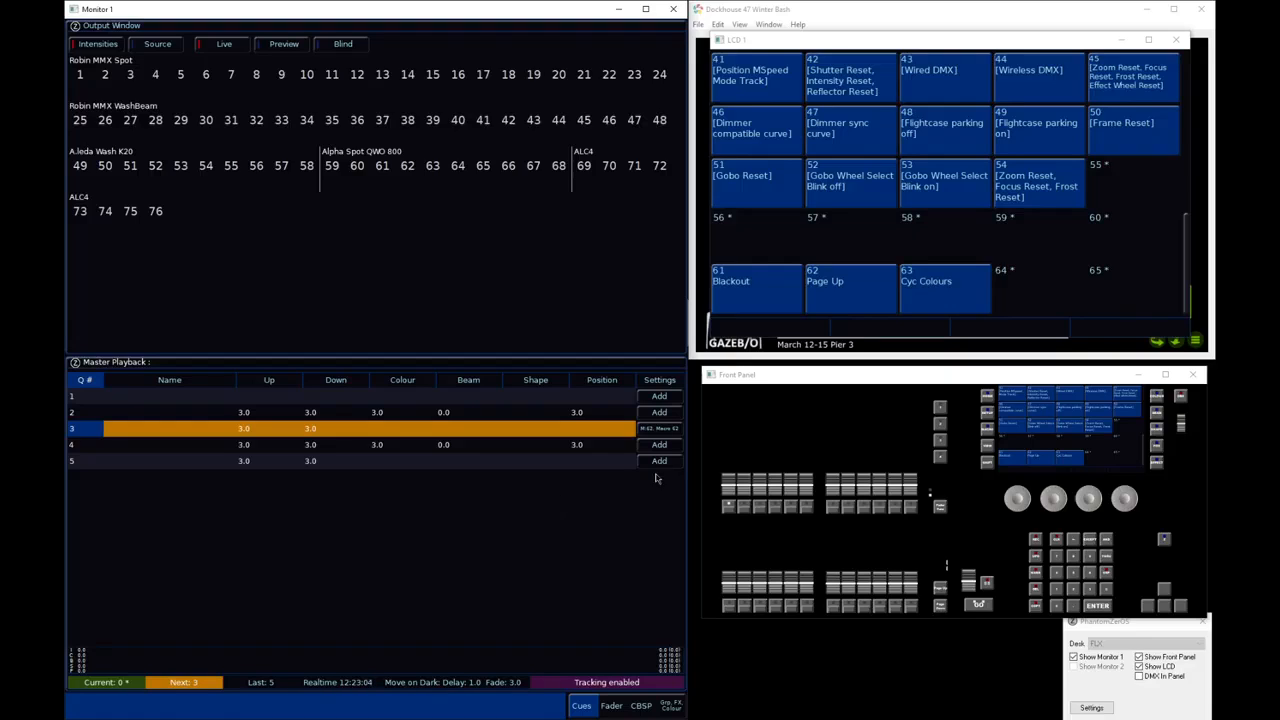
left_click(1057, 540)
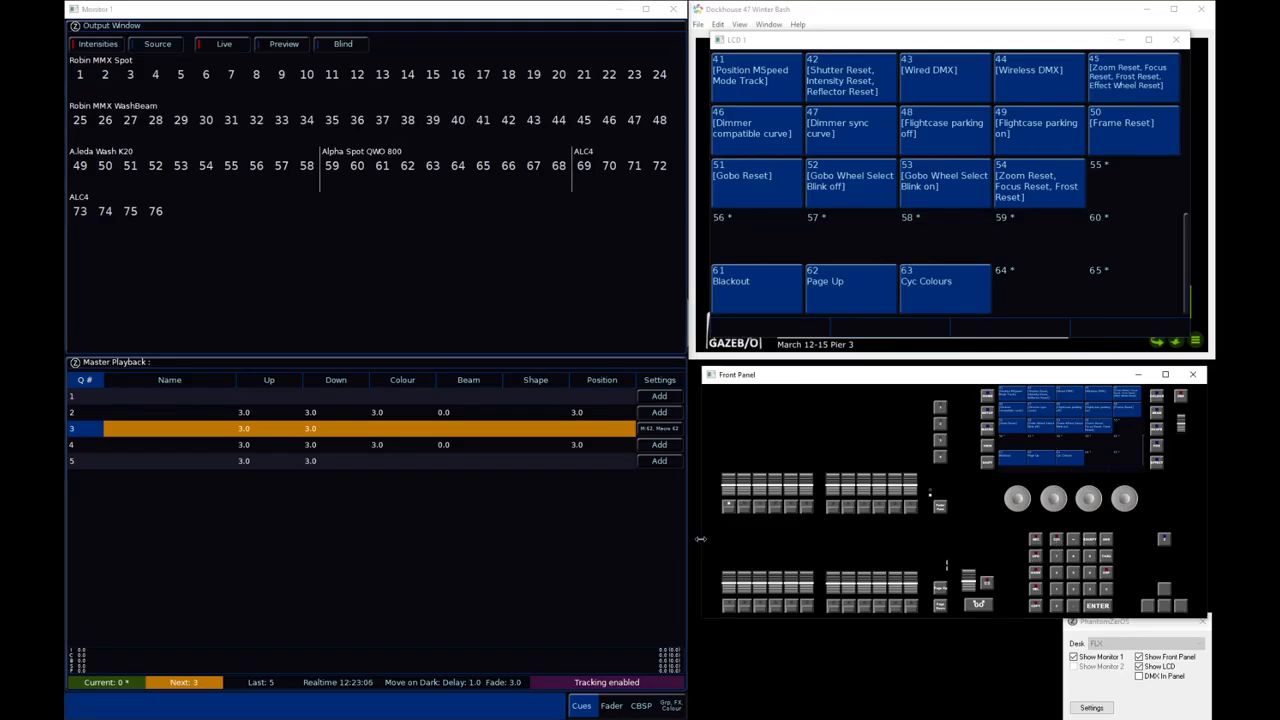
Record a blank cue onto playback 2 and show that playback's cue list
key("r")
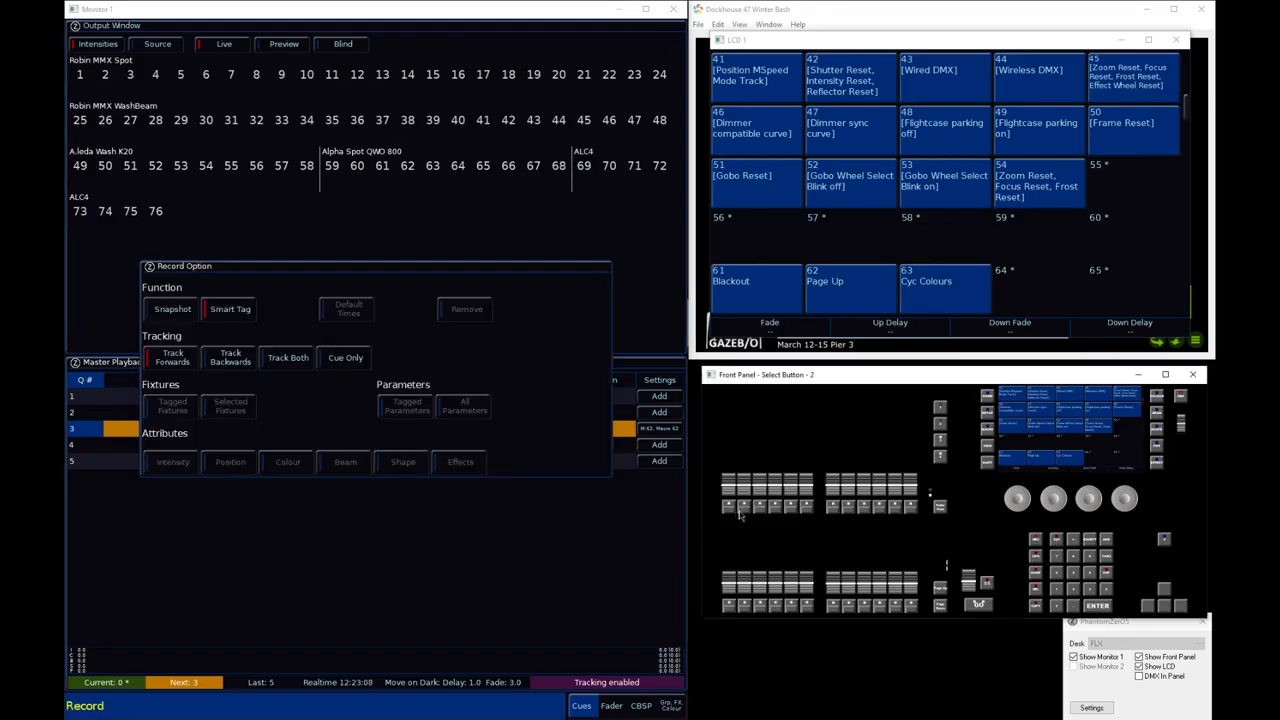
left_click(743, 510)
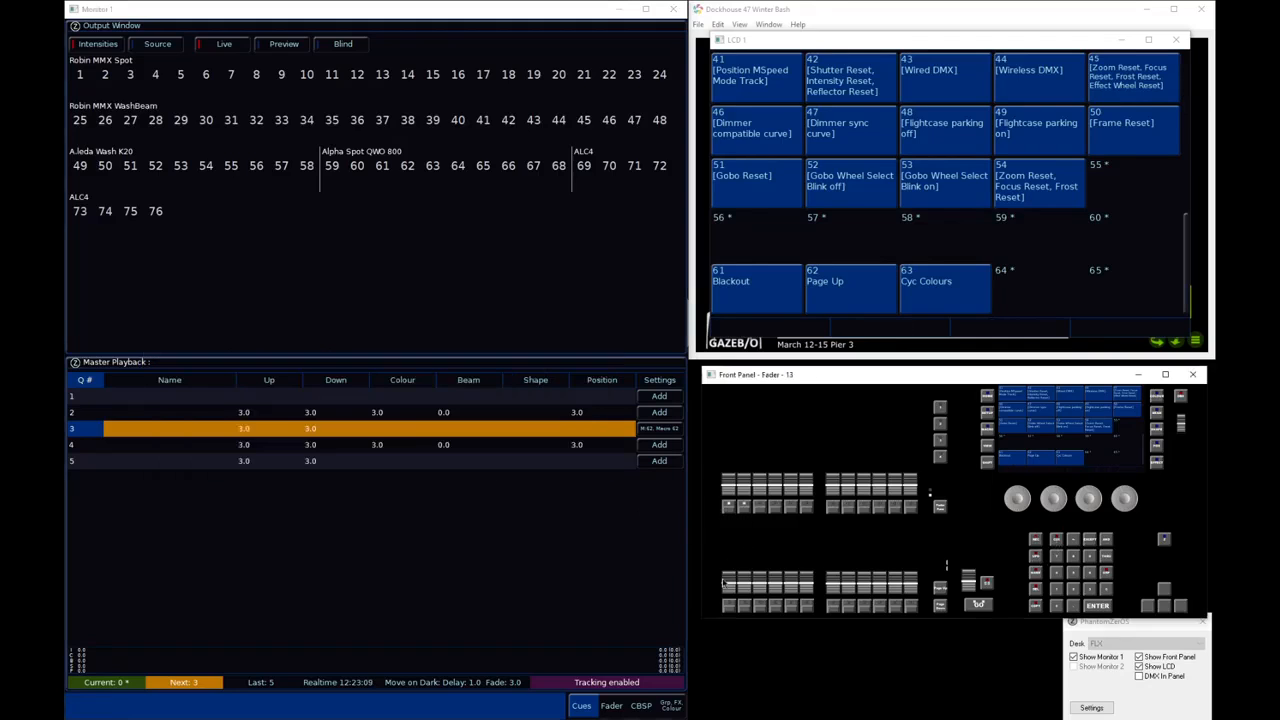
left_click(745, 508)
left_click(170, 396)
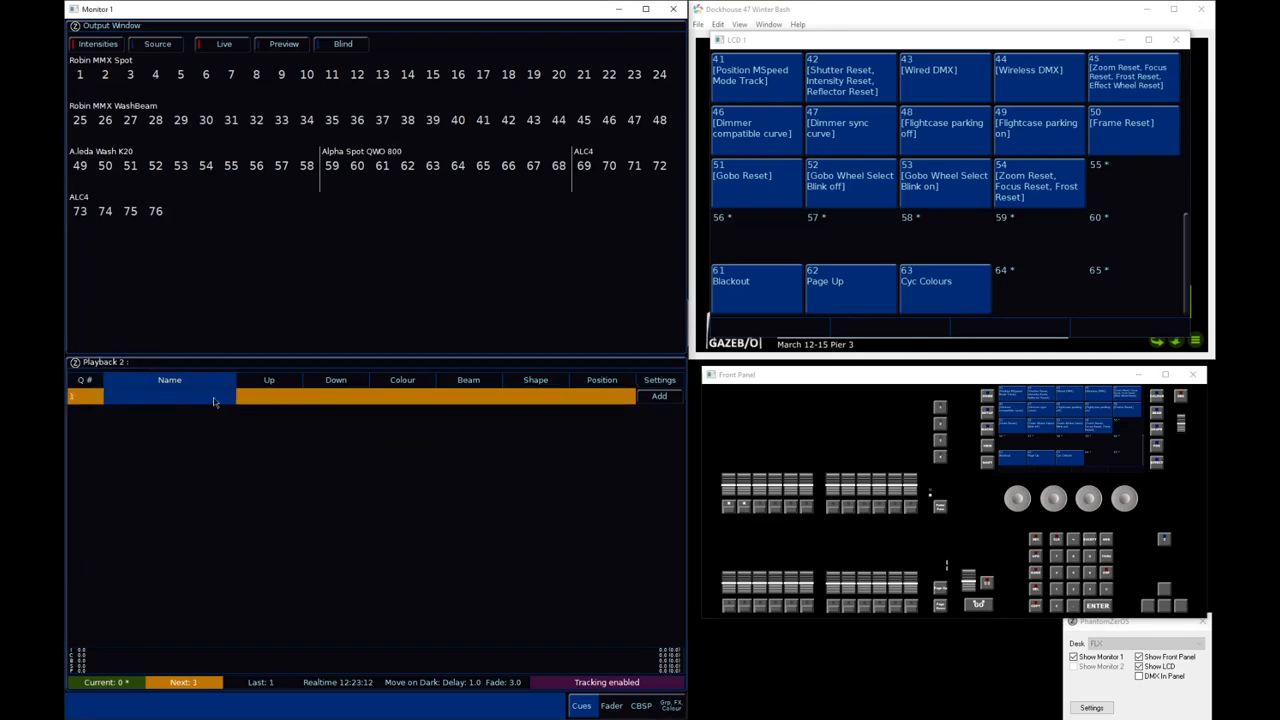
left_click(298, 397)
left_click(438, 404)
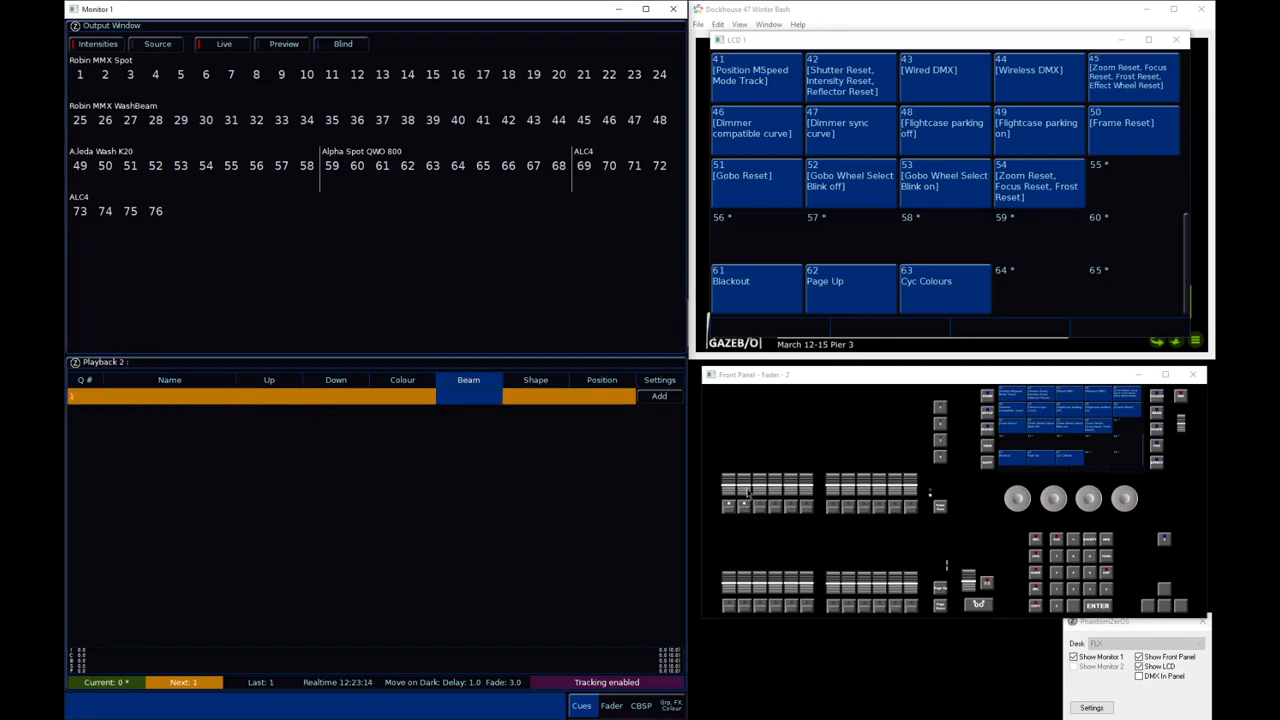
left_click_drag(747, 505, 754, 554)
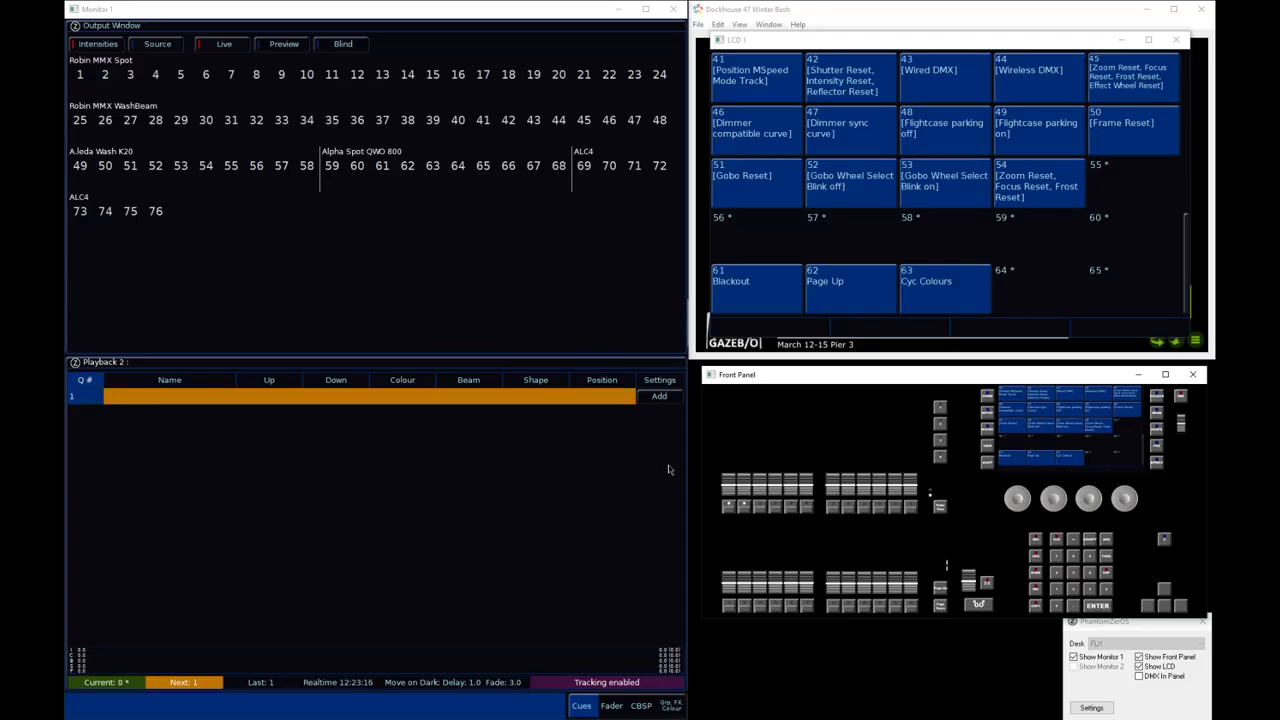
View the macro, trigger and release options for cue 1 of playback 2, and close them without changes
left_click(667, 399)
left_click(289, 352)
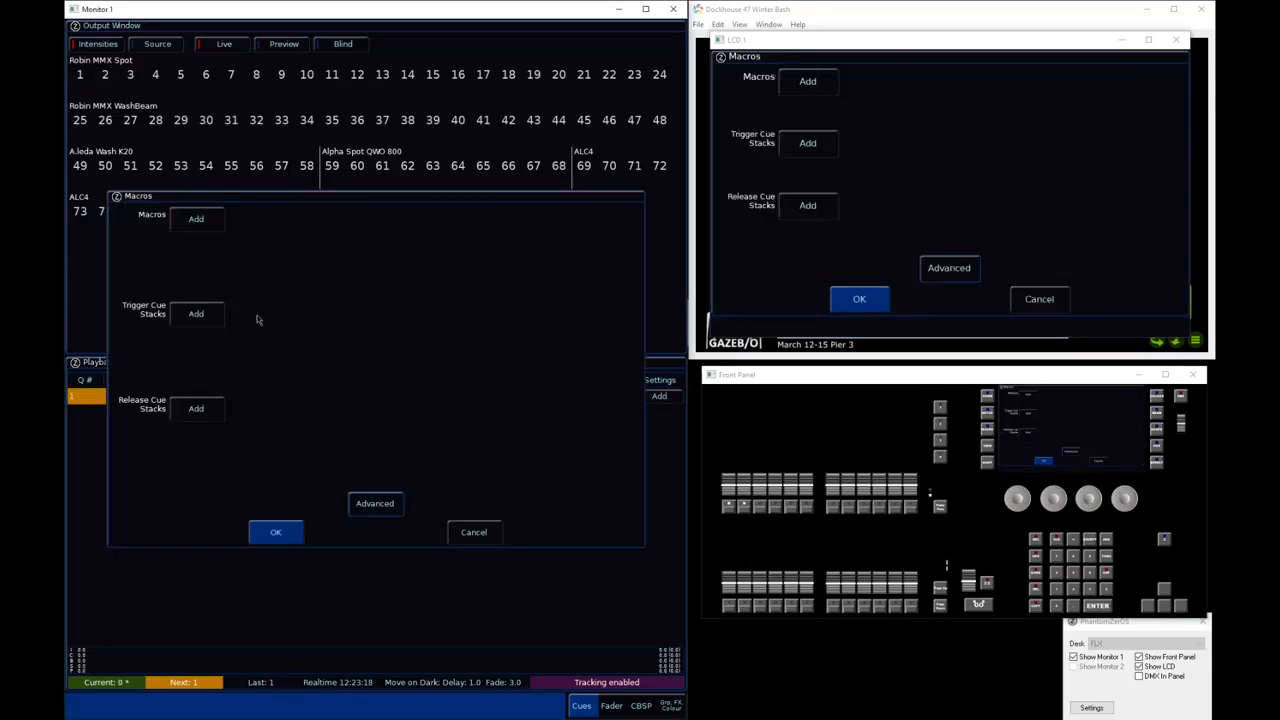
left_click(474, 532)
left_click(445, 465)
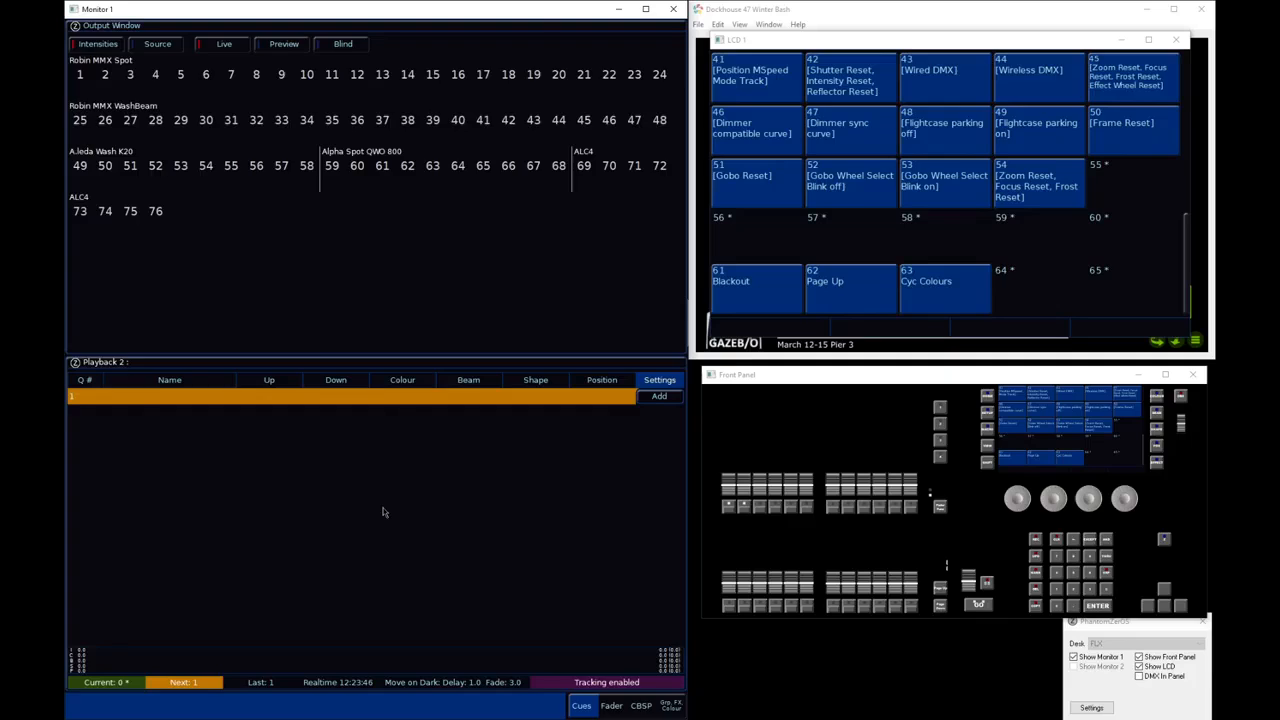
Show only the remote switches in the Triggers setup, and set remote switch 1 to Go to cue
key("alt+s")
left_click(88, 267)
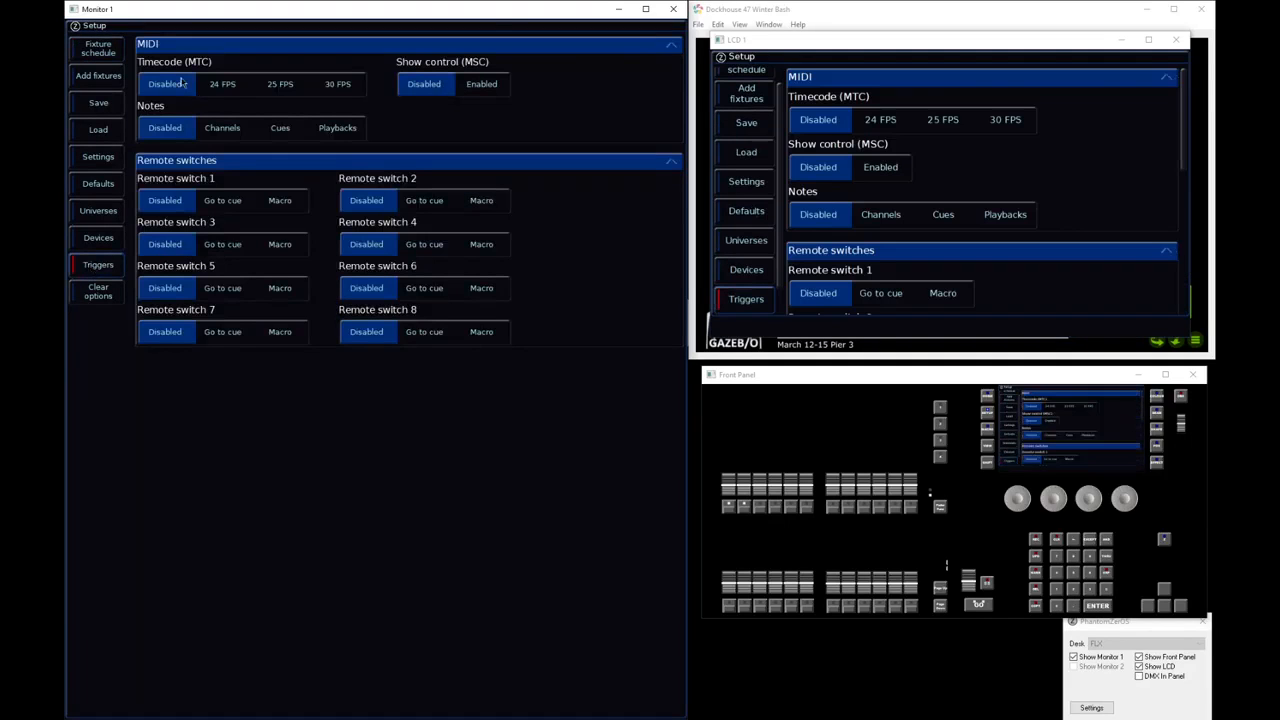
left_click(265, 162)
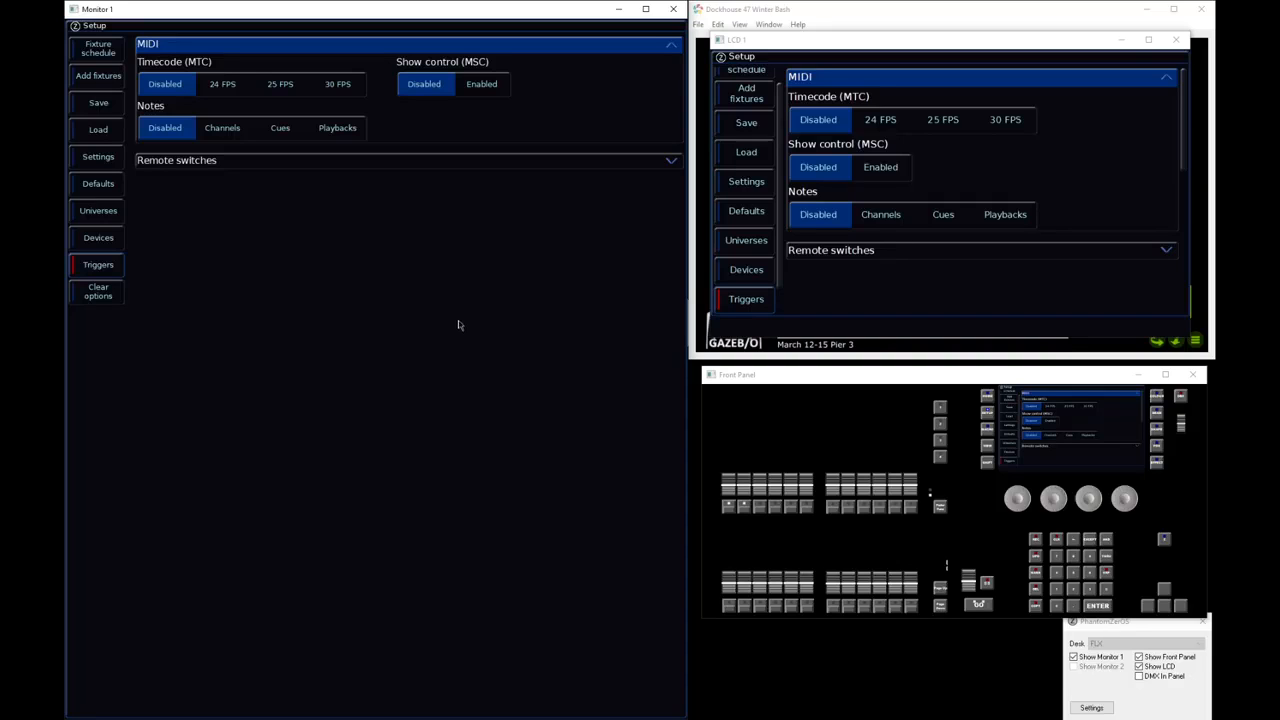
left_click(258, 44)
left_click(257, 69)
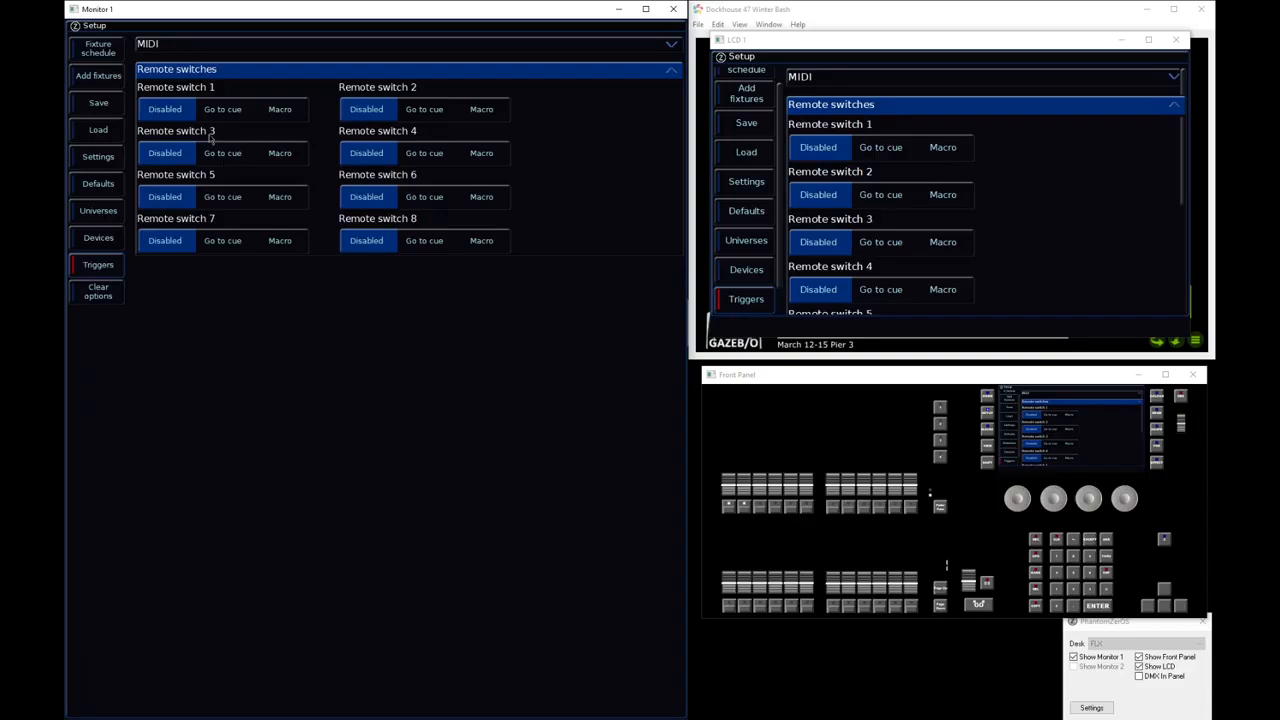
left_click(233, 112)
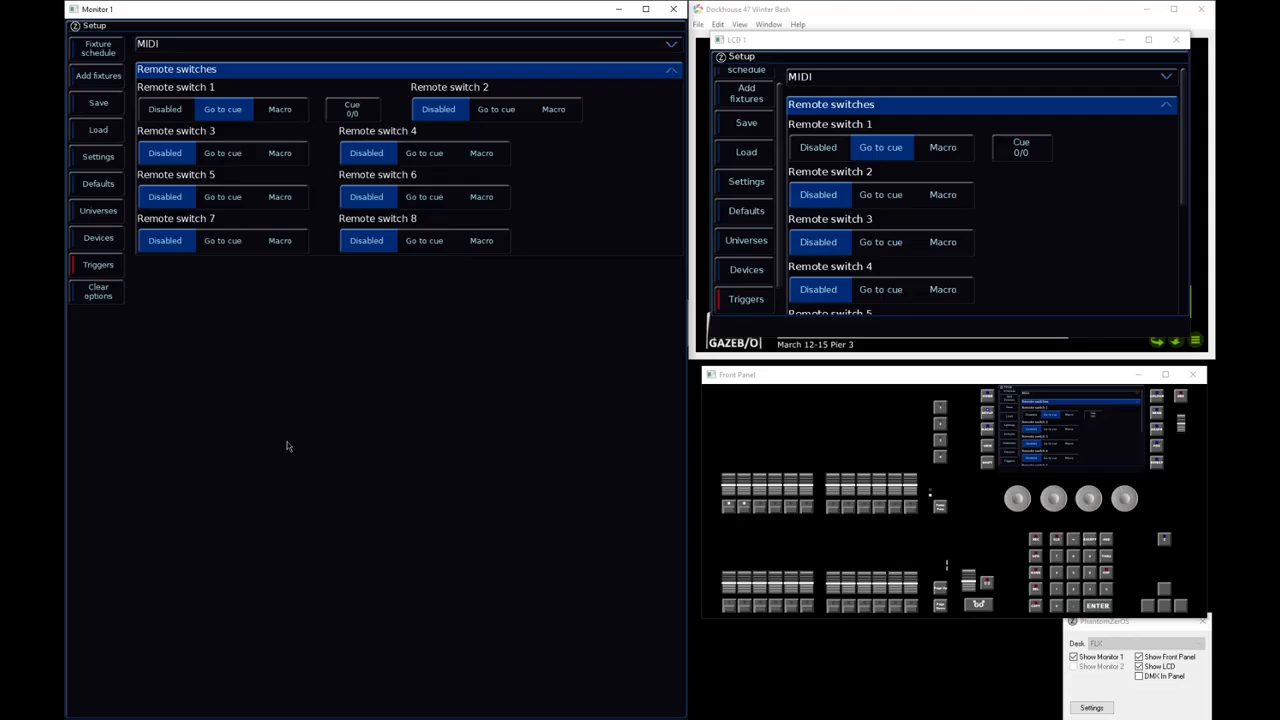
Set remote switch 1 to trigger macro 62, and leave the setup
left_click(283, 112)
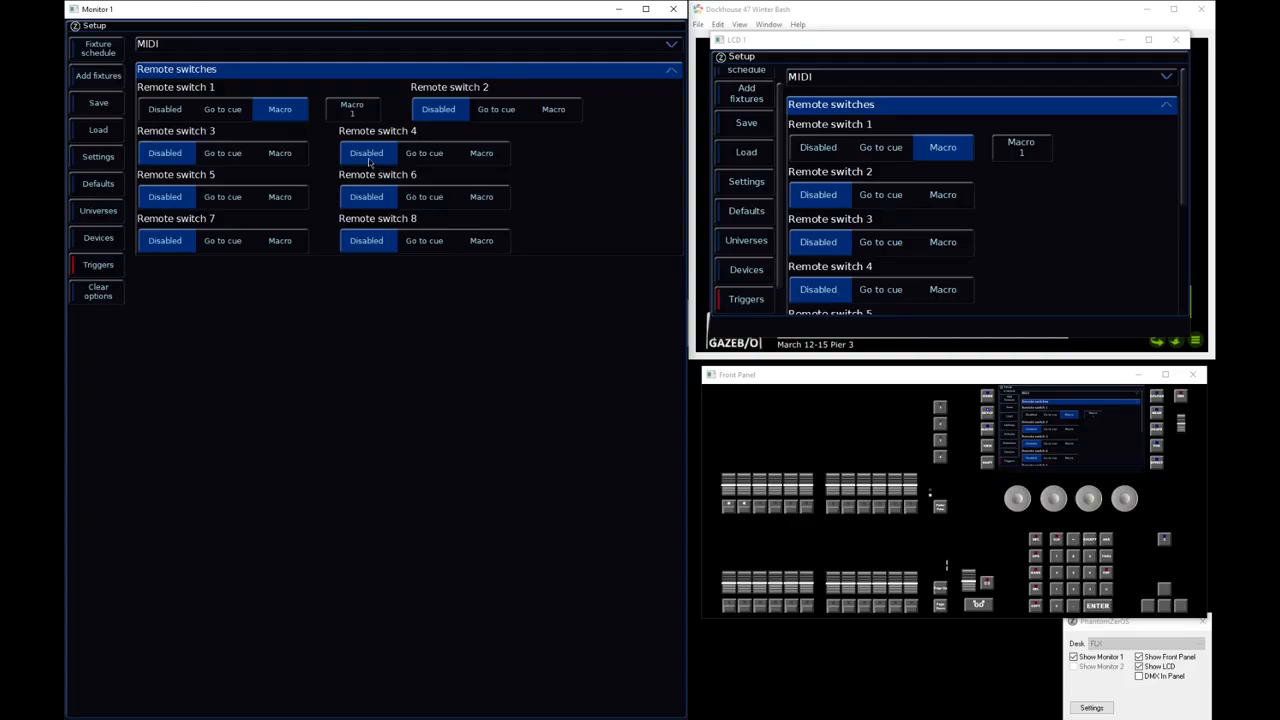
left_click(210, 112)
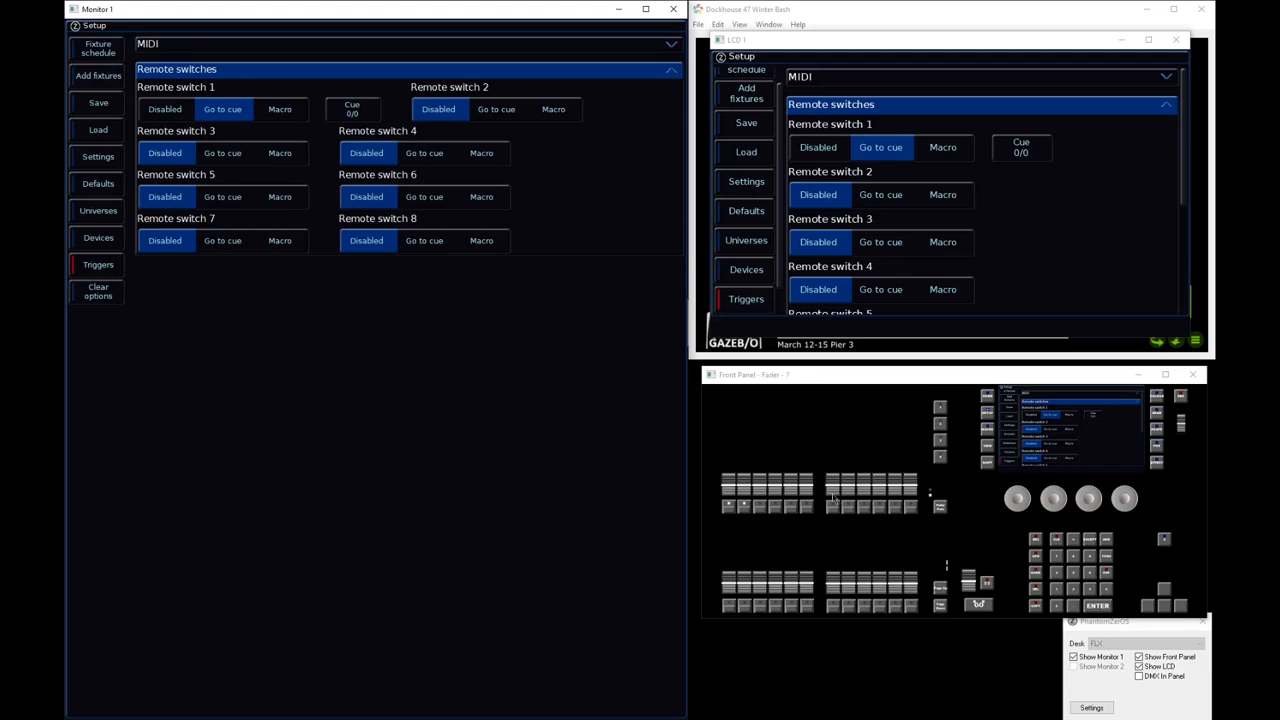
left_click(300, 112)
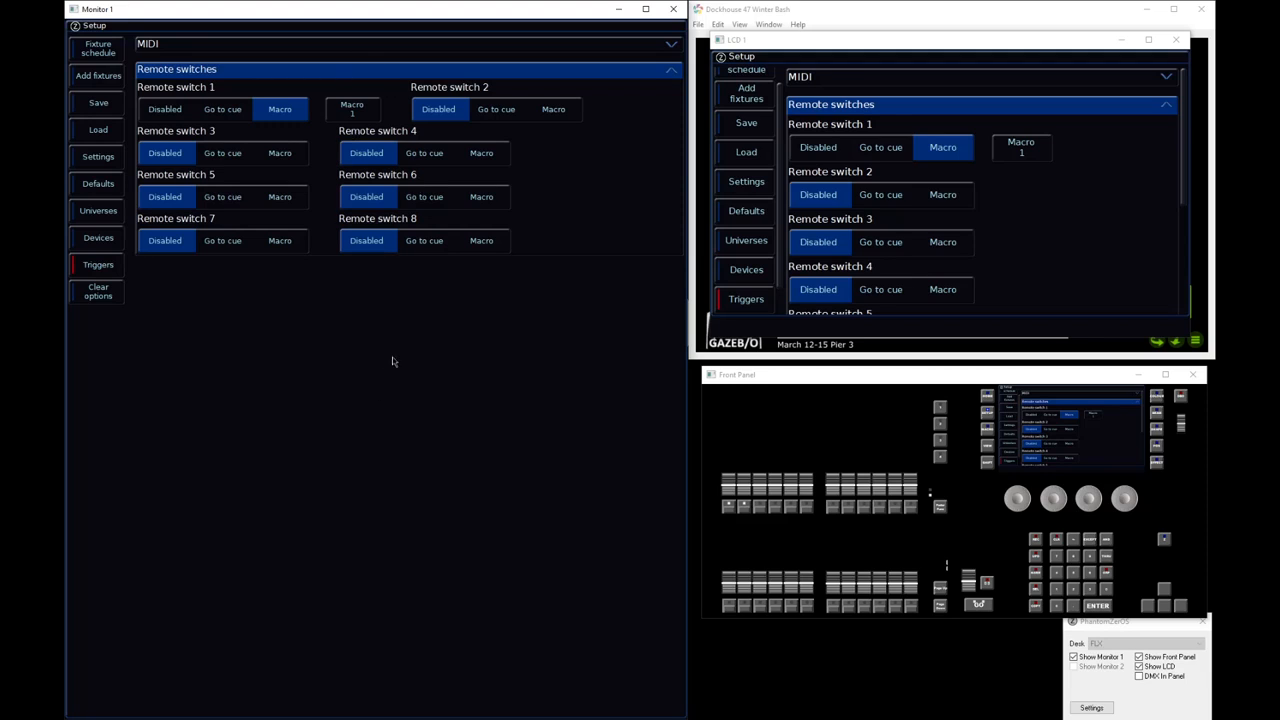
left_click(371, 116)
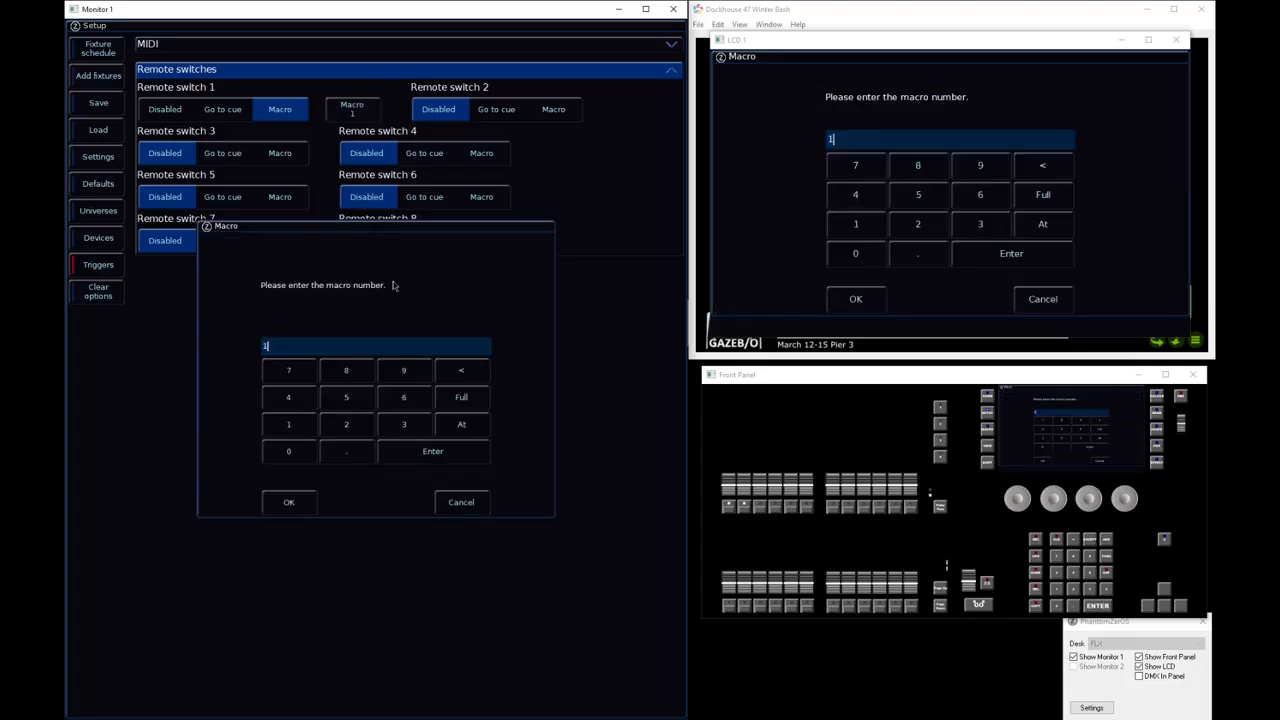
type("62")
left_click(298, 503)
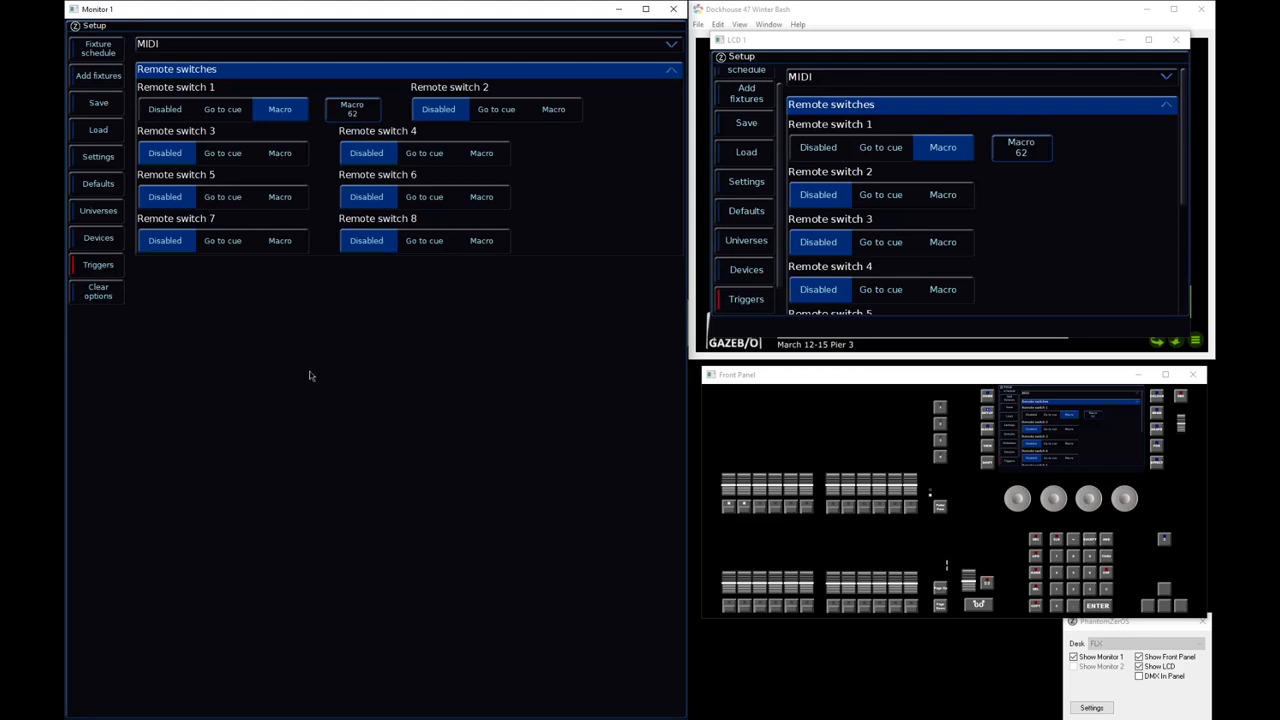
key("Escape")
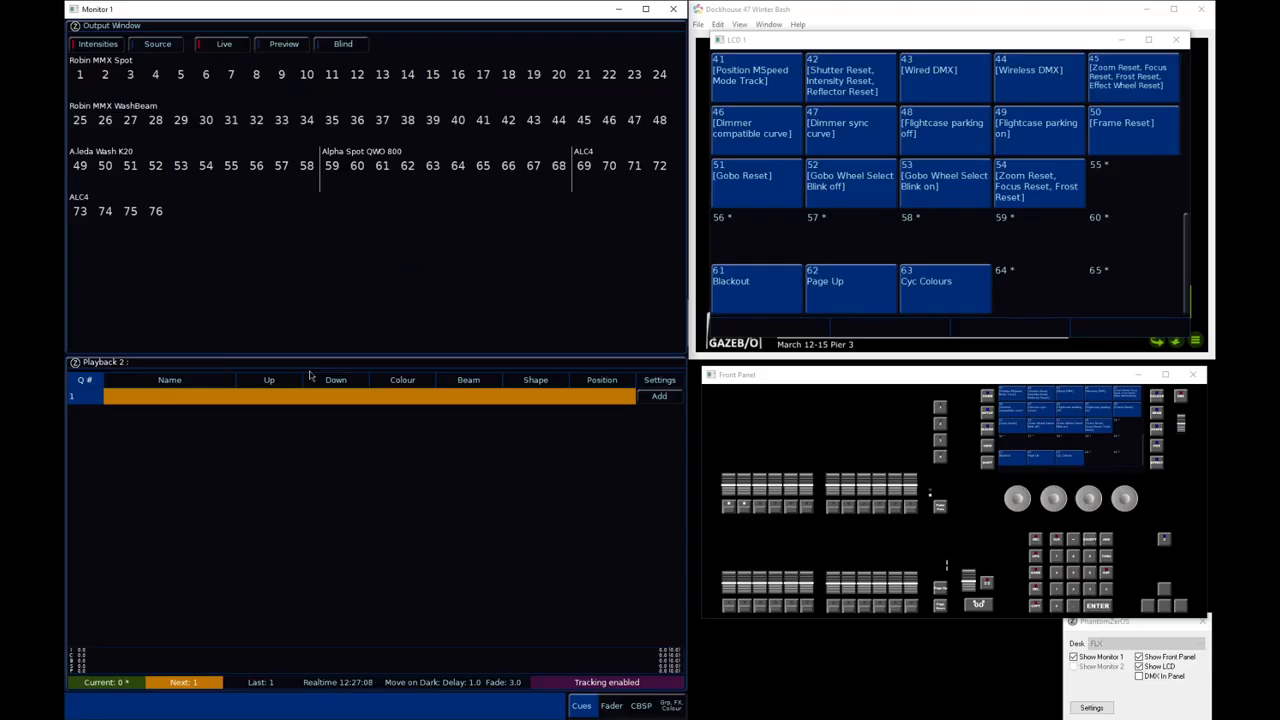
Show the multi function faders and page up through the playback pages until returning to playbacks 1 to 24
key("Page_Up")
key("v")
key("Page_Up")
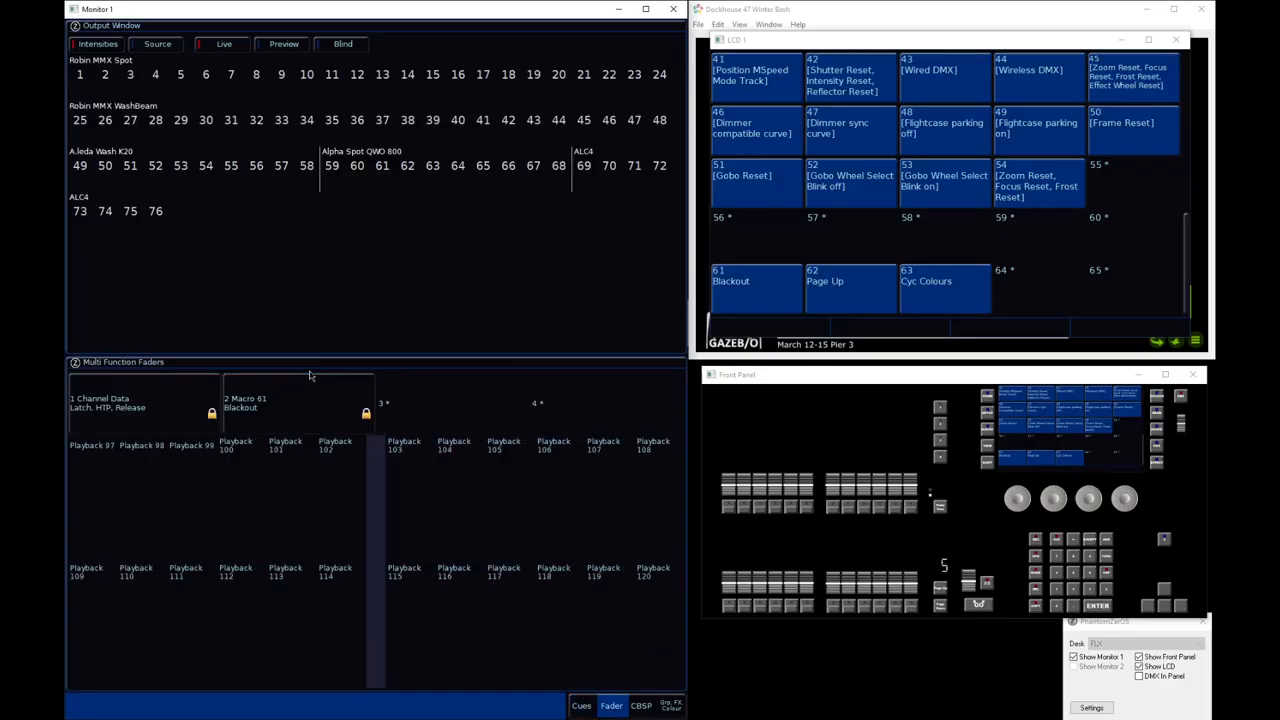
key("Page_Up")
key("Page_Up")
key("Page_Up")
key("Page_Up")
key("Page_Up")
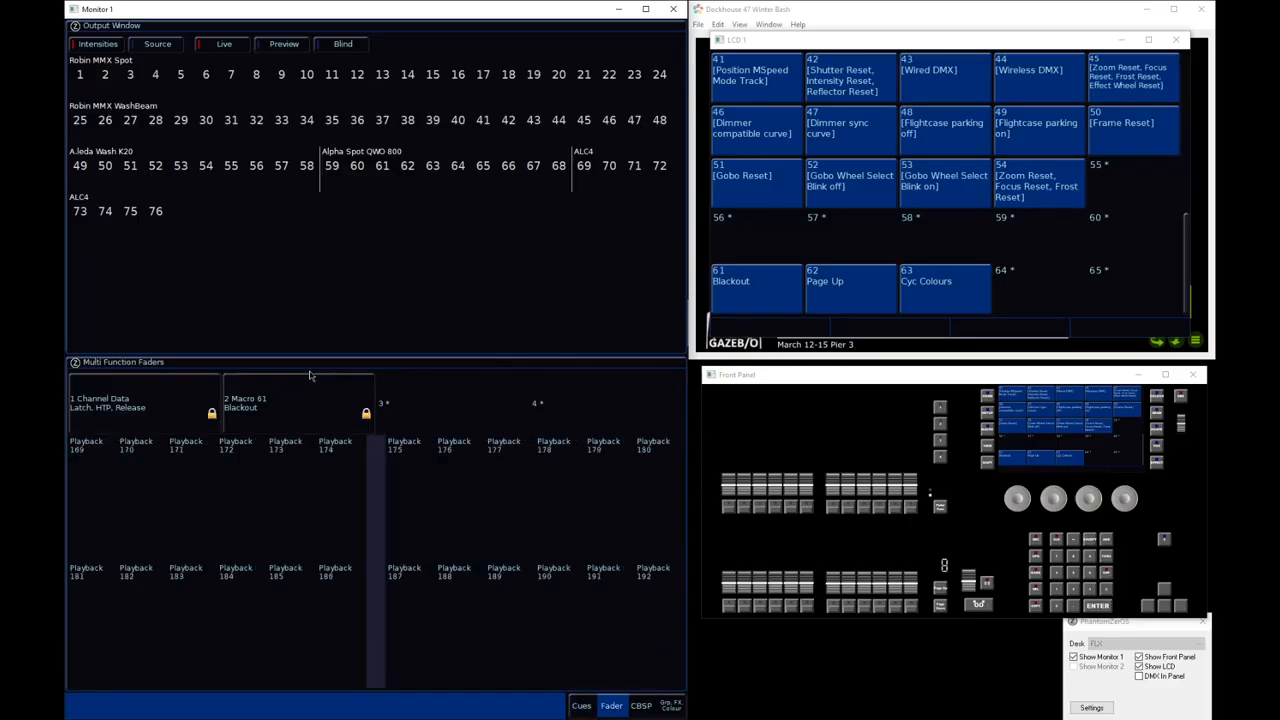
key("Page_Up")
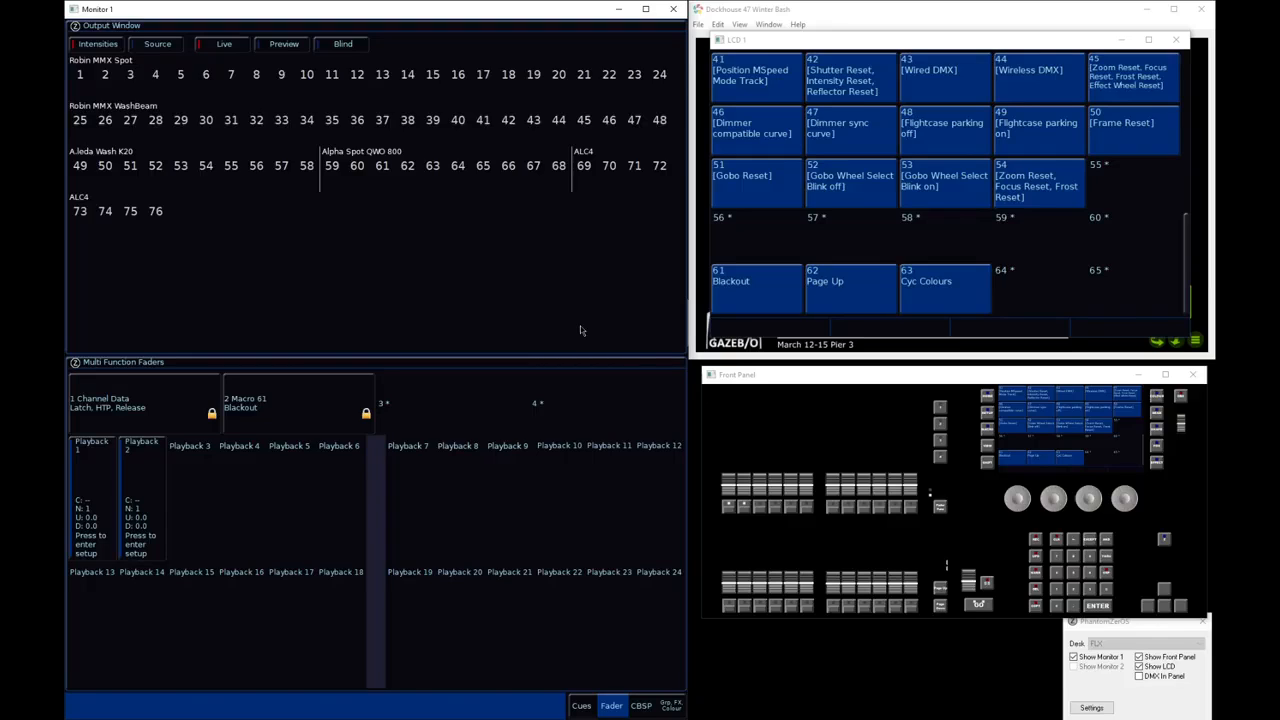
Reopen the Triggers setup with the remote switch assignments
key("F12")
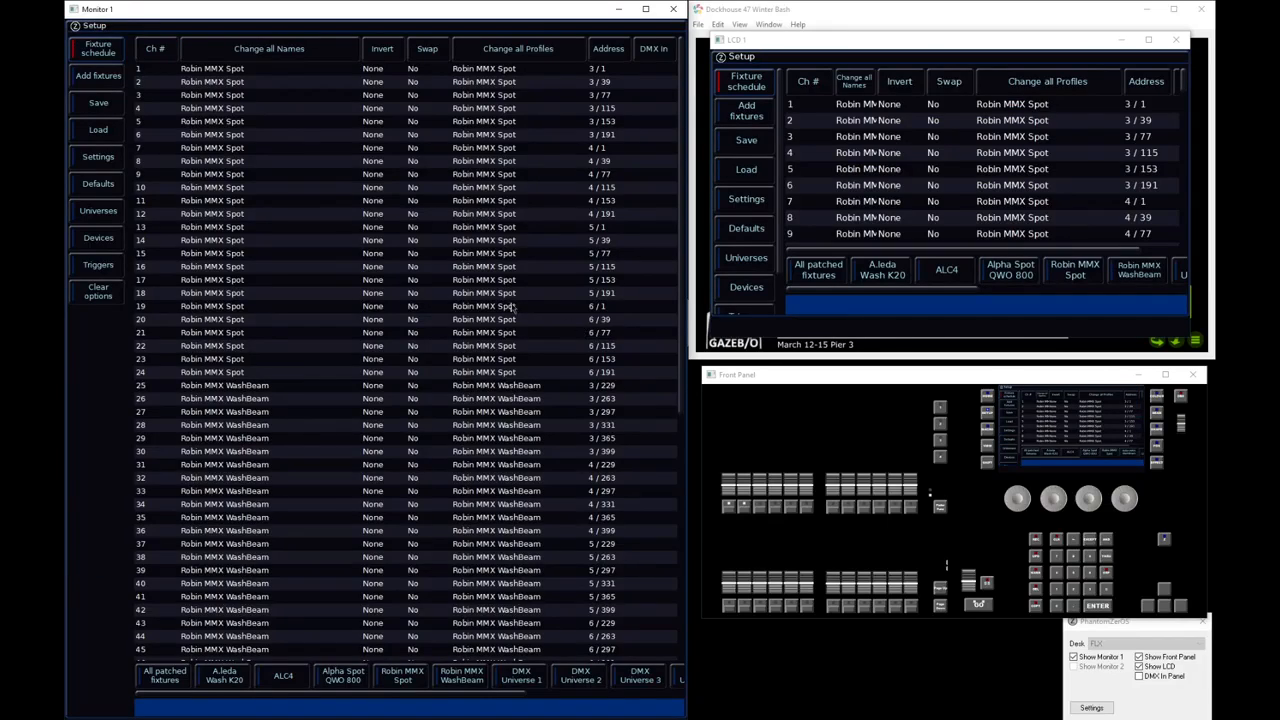
left_click(83, 267)
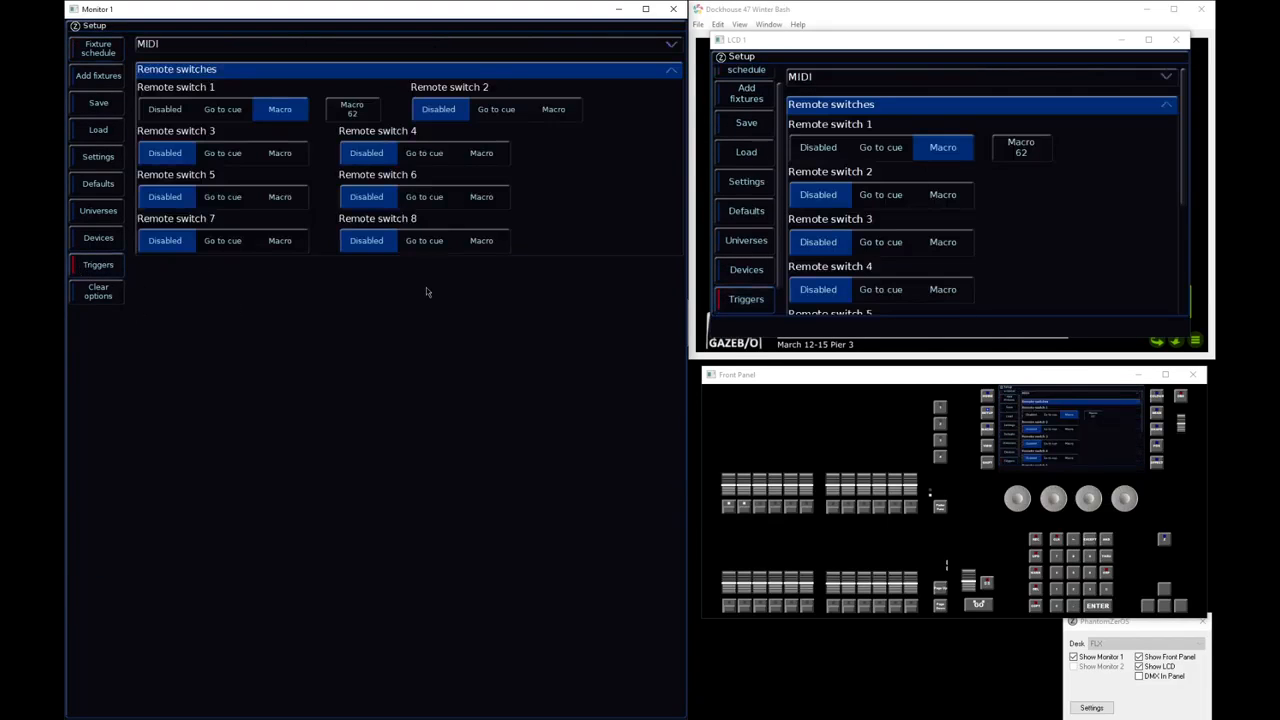